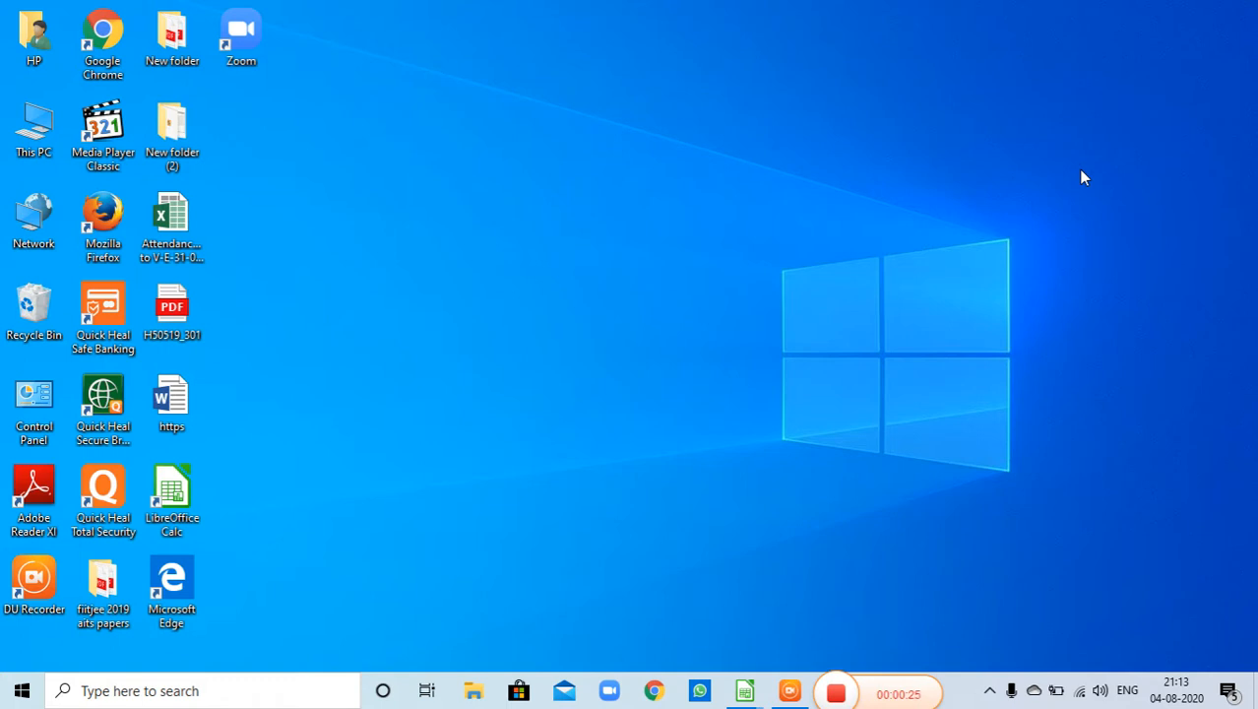
- Launch LibreOffice Calc to open a new blank spreadsheet
left_click(22, 692)
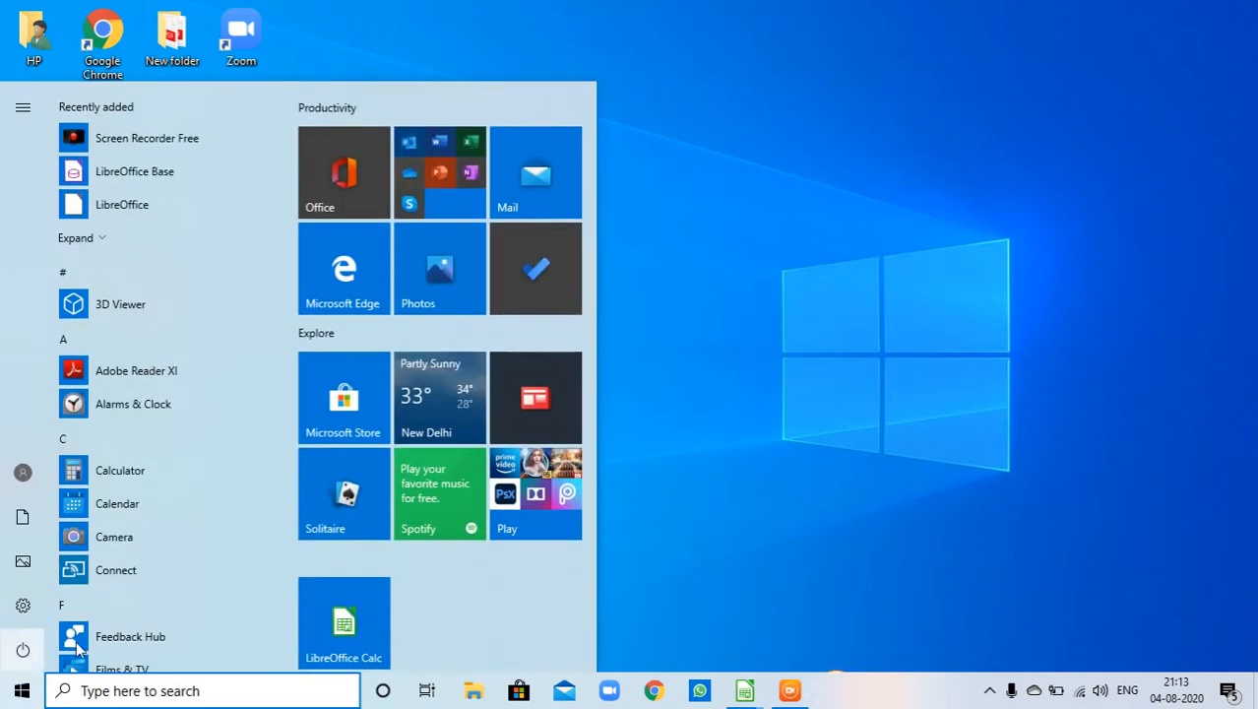
scroll(215, 558, "down", 5)
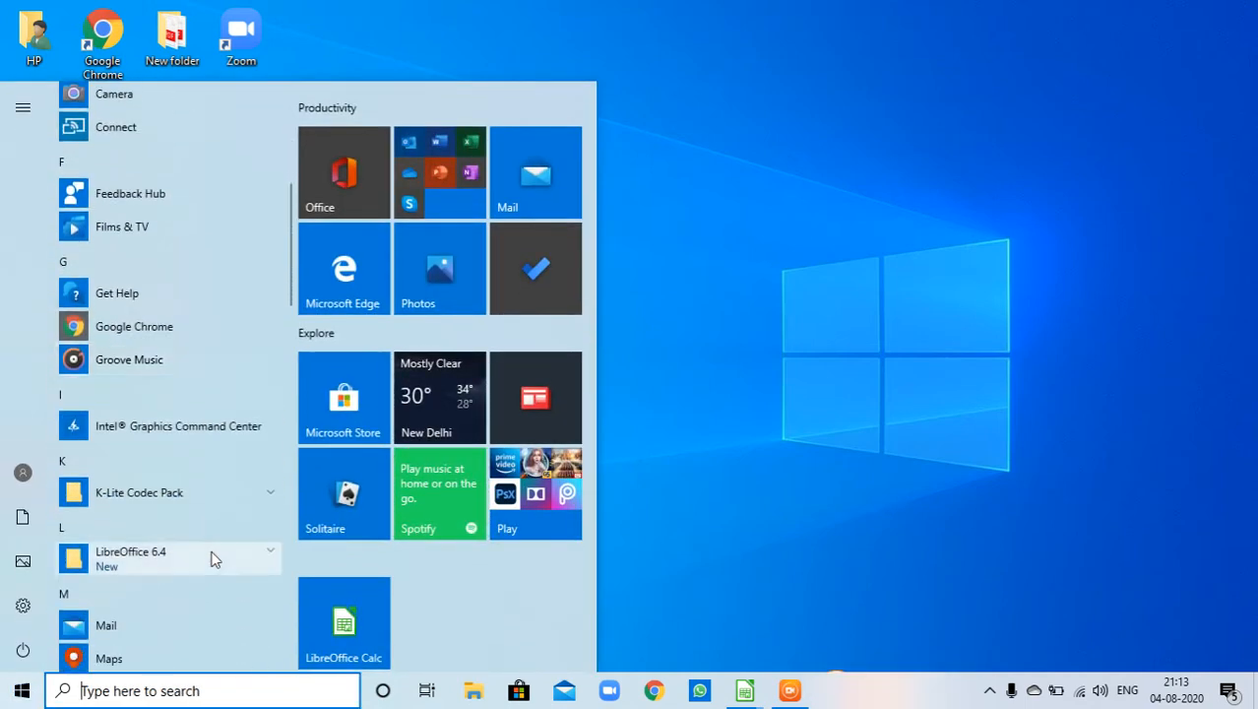
left_click(196, 469)
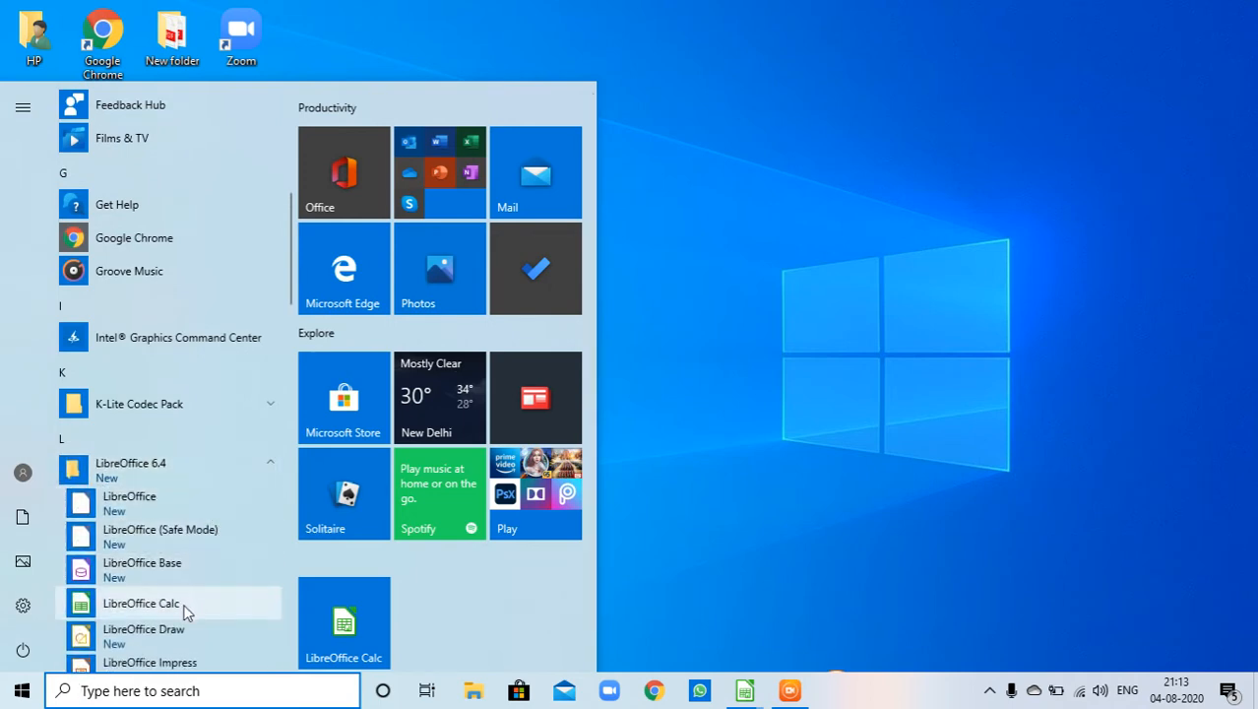
left_click(661, 492)
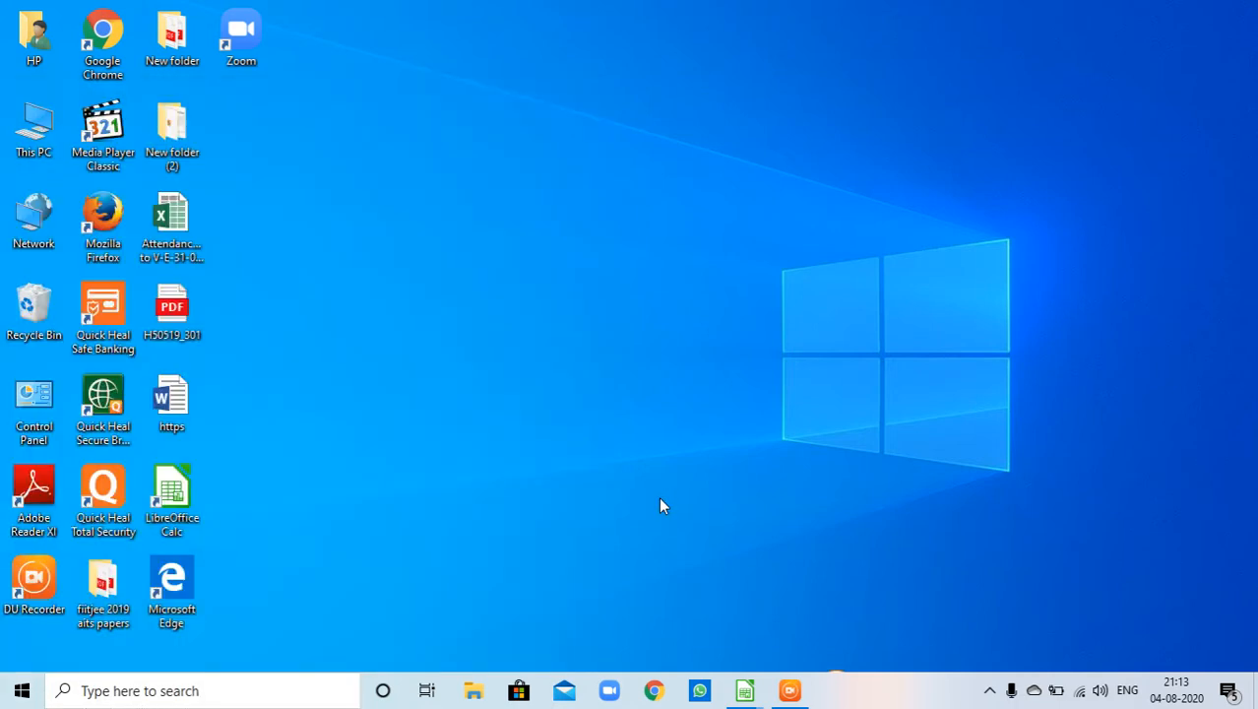
double_click(173, 514)
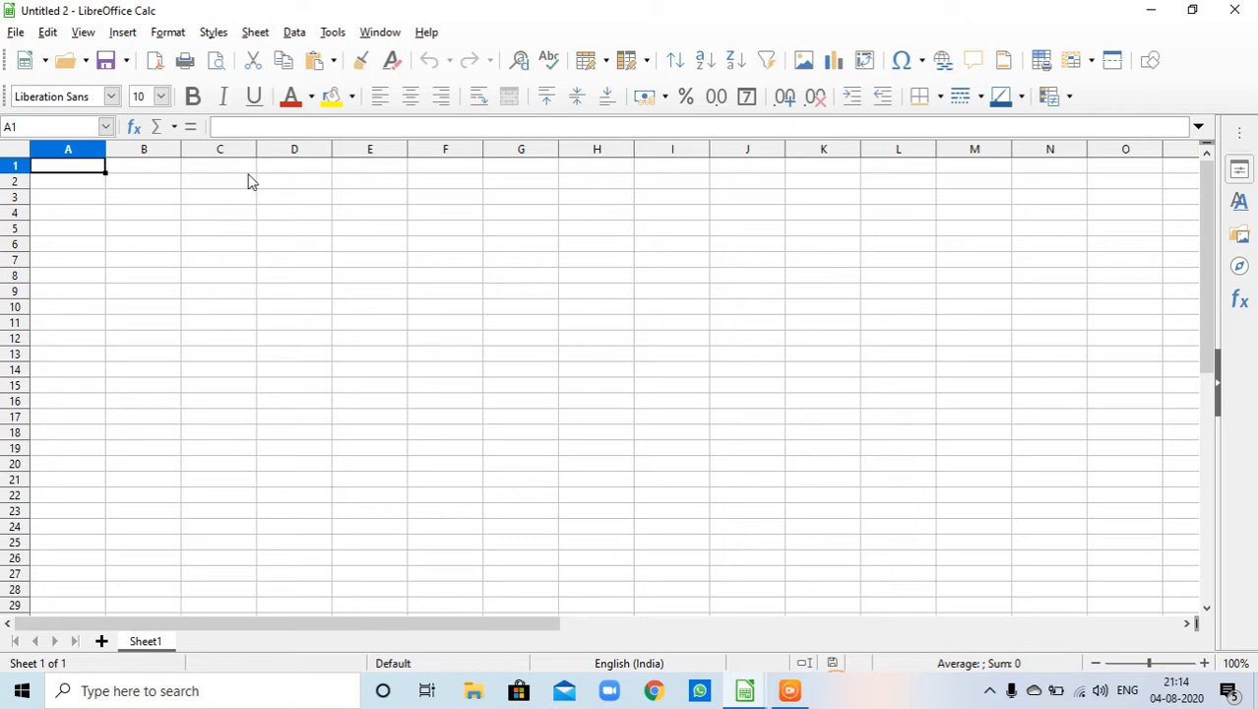
- Jump to the sheet's last row and last column, then return to cell A1
key("ctrl+Down")
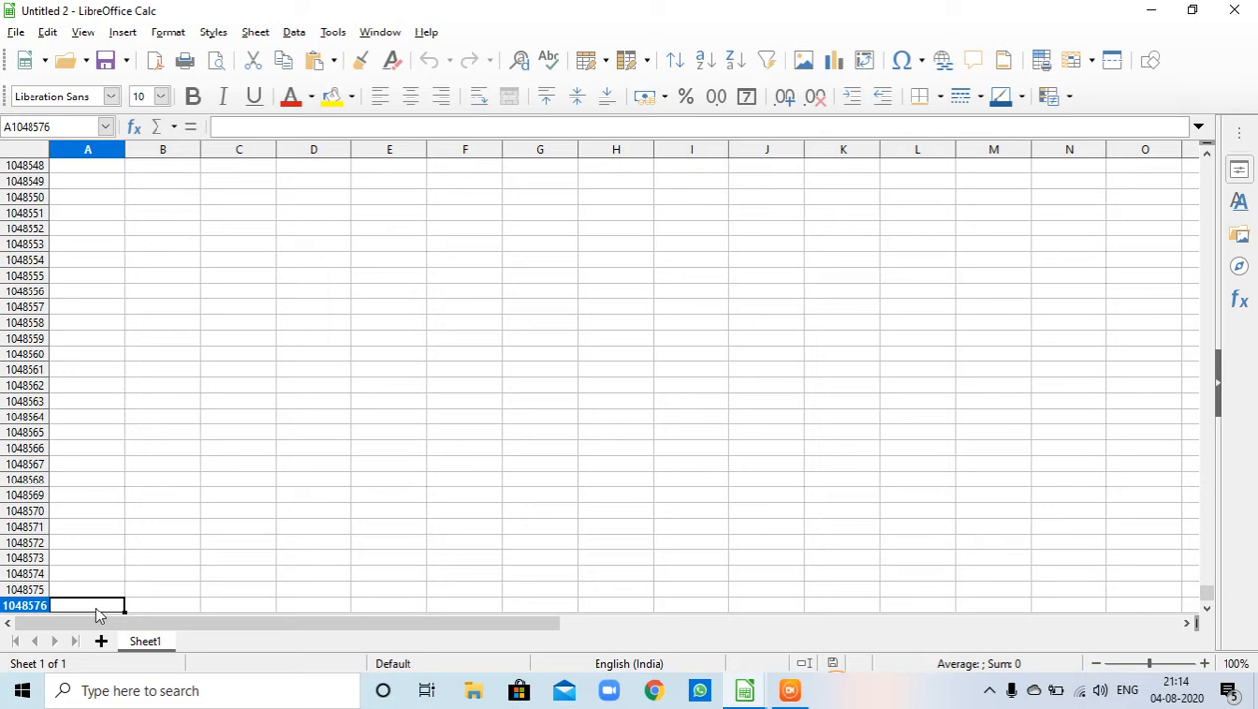
key("ctrl+Right")
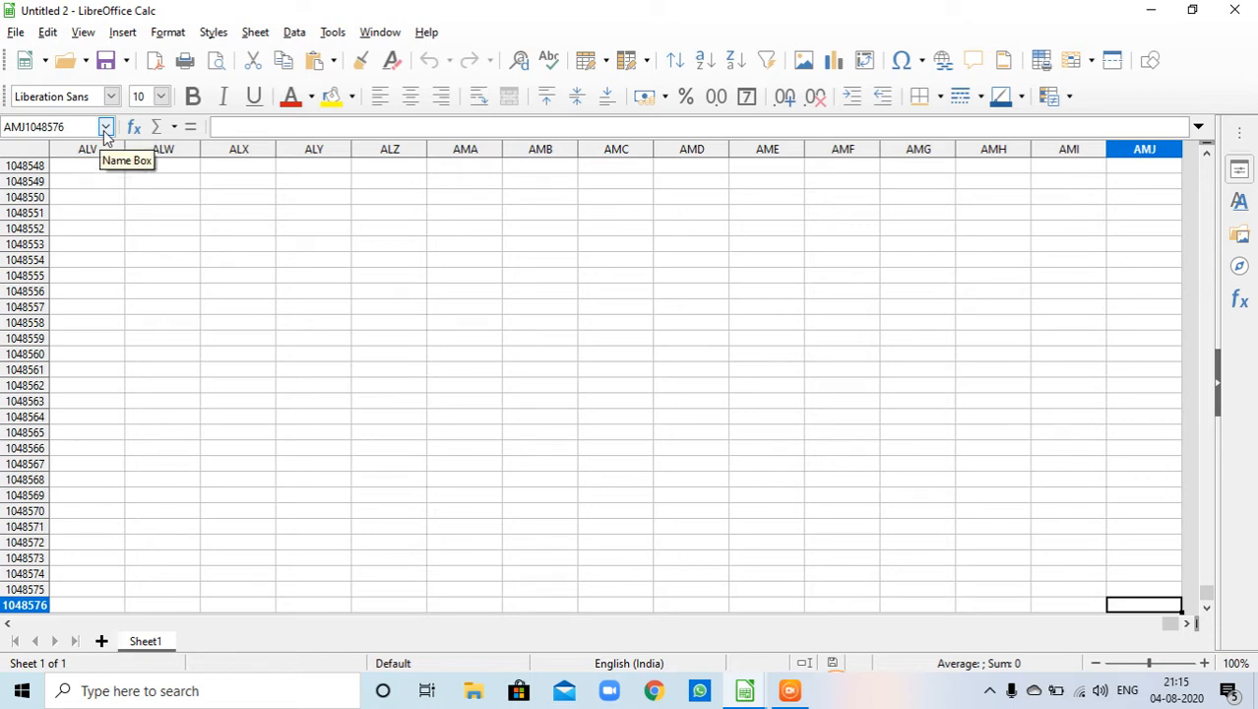
key("ctrl+Home")
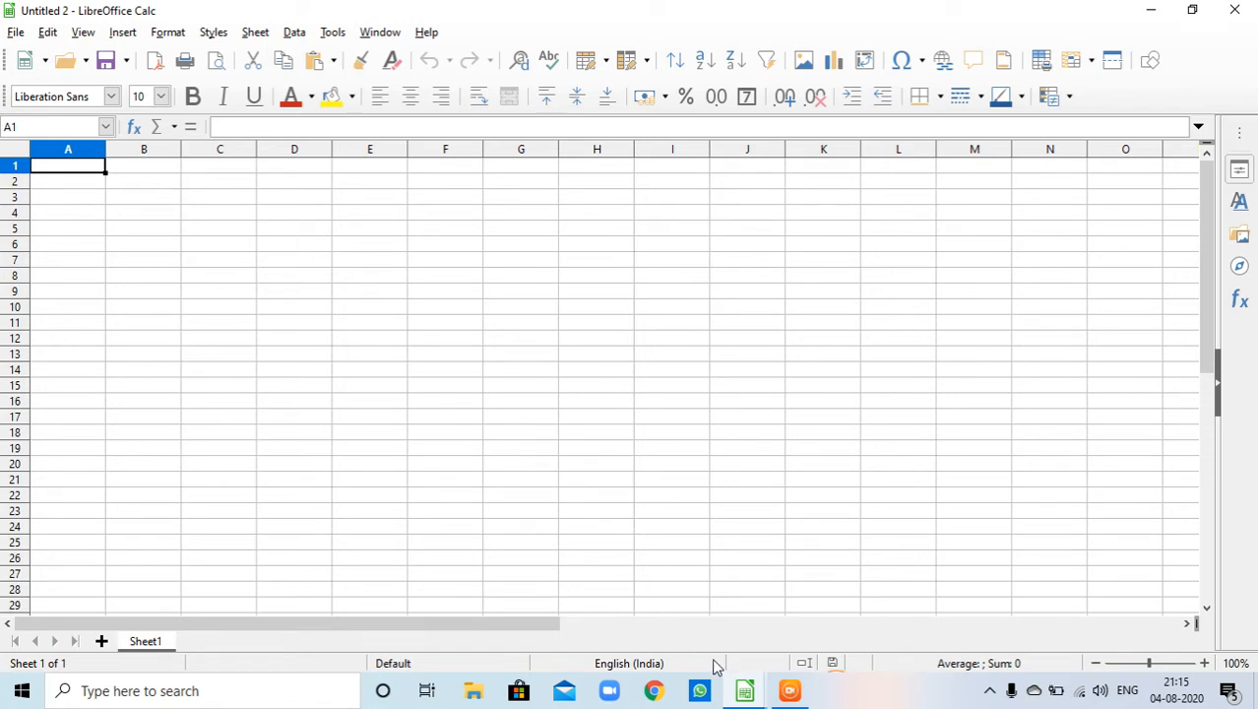
- Switch to the Class-IX-Lesson-9-Practical-1.ods window and inspect the item names, prices and the D3 total formula
mouse_move(746, 695)
left_click(581, 619)
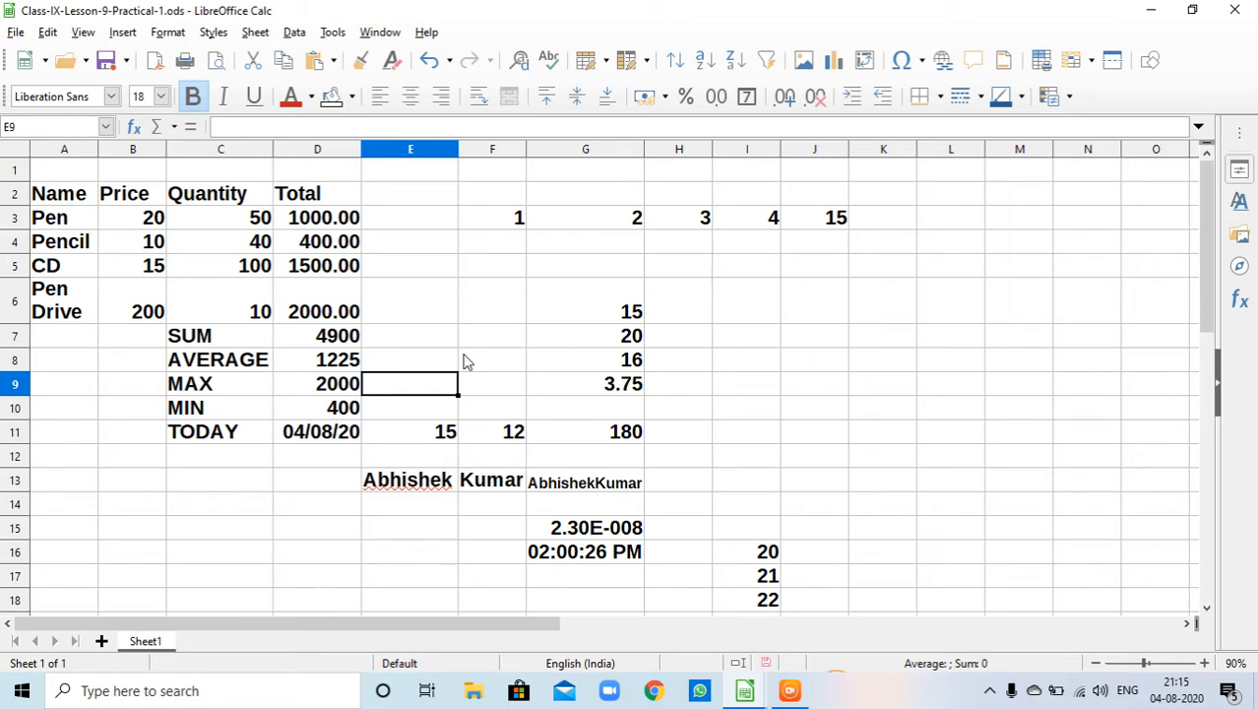
left_click(69, 225)
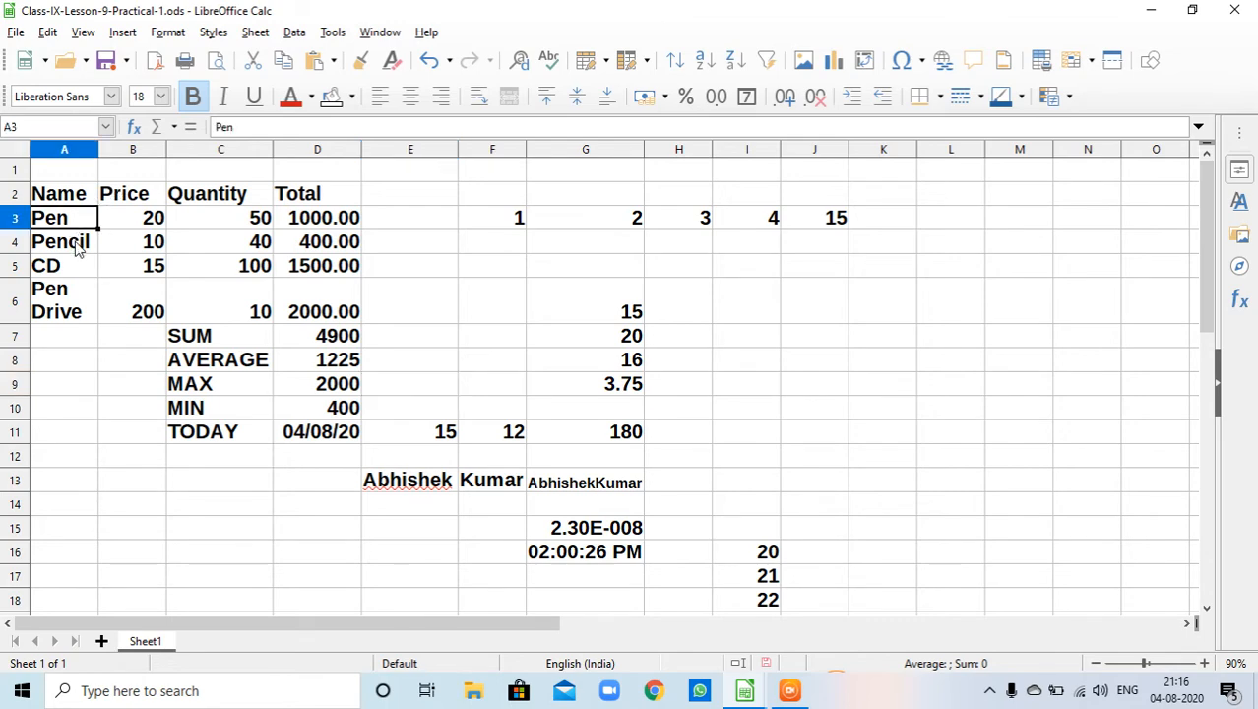
left_click(76, 248)
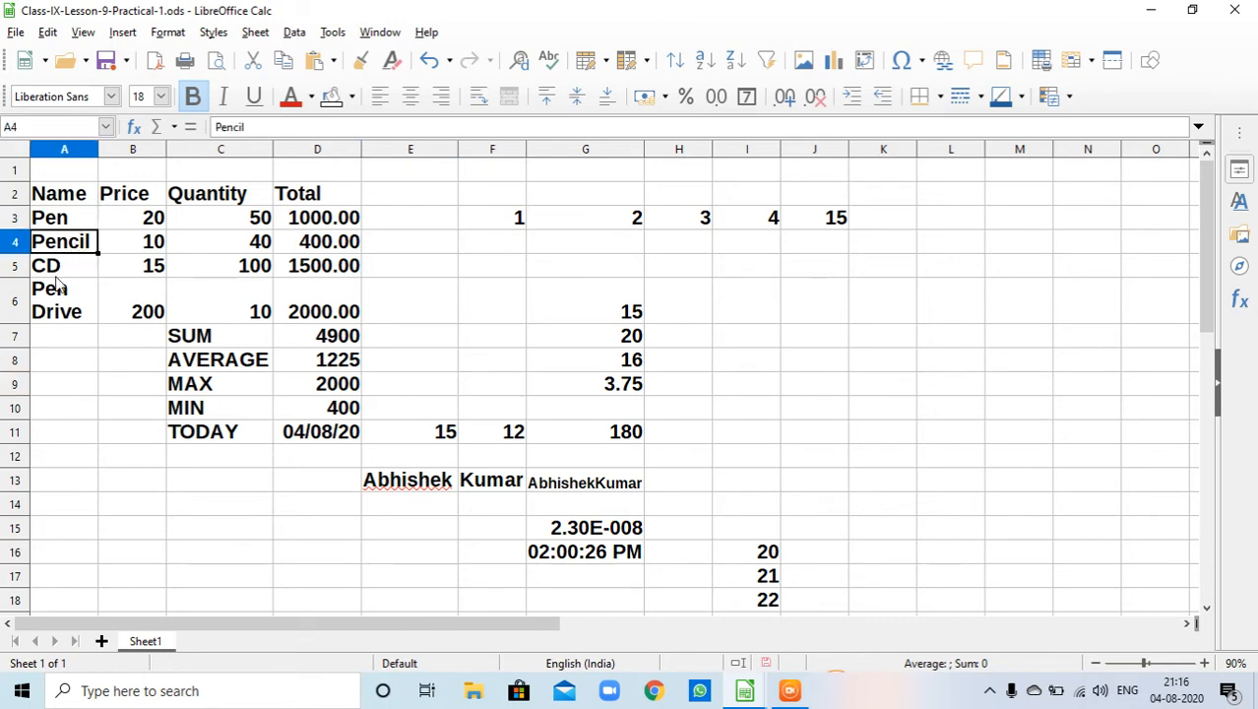
left_click(53, 273)
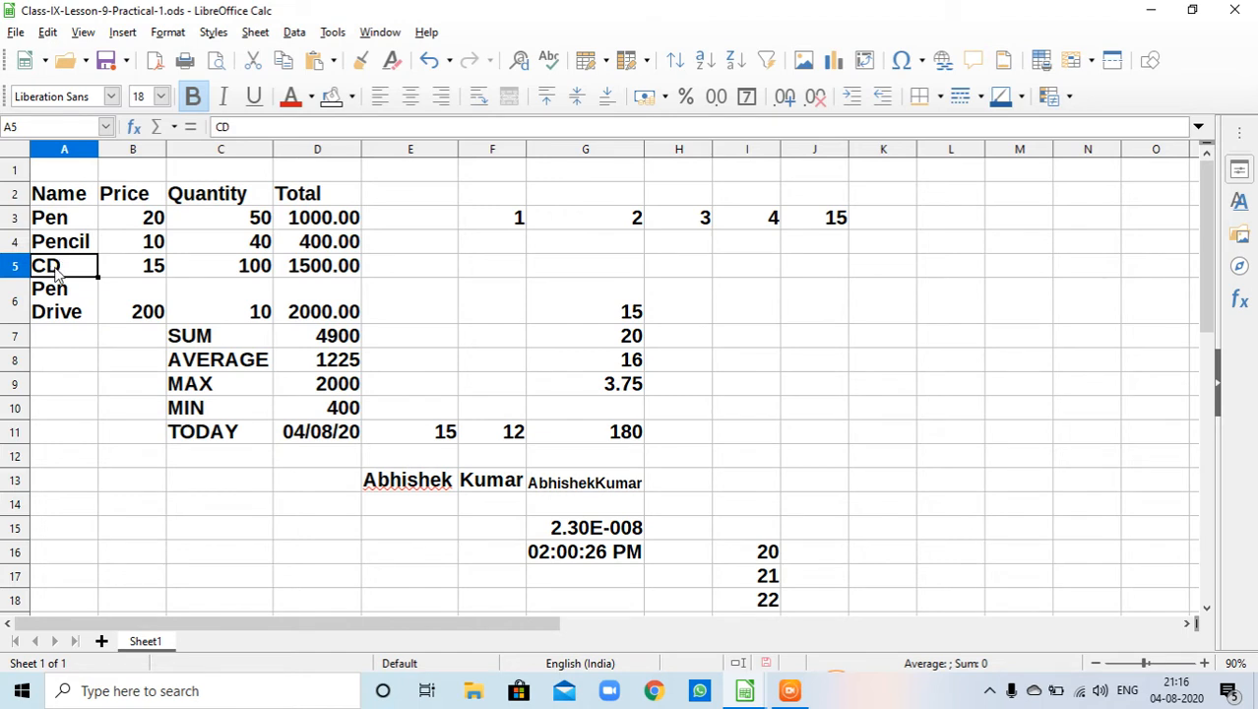
left_click(150, 223)
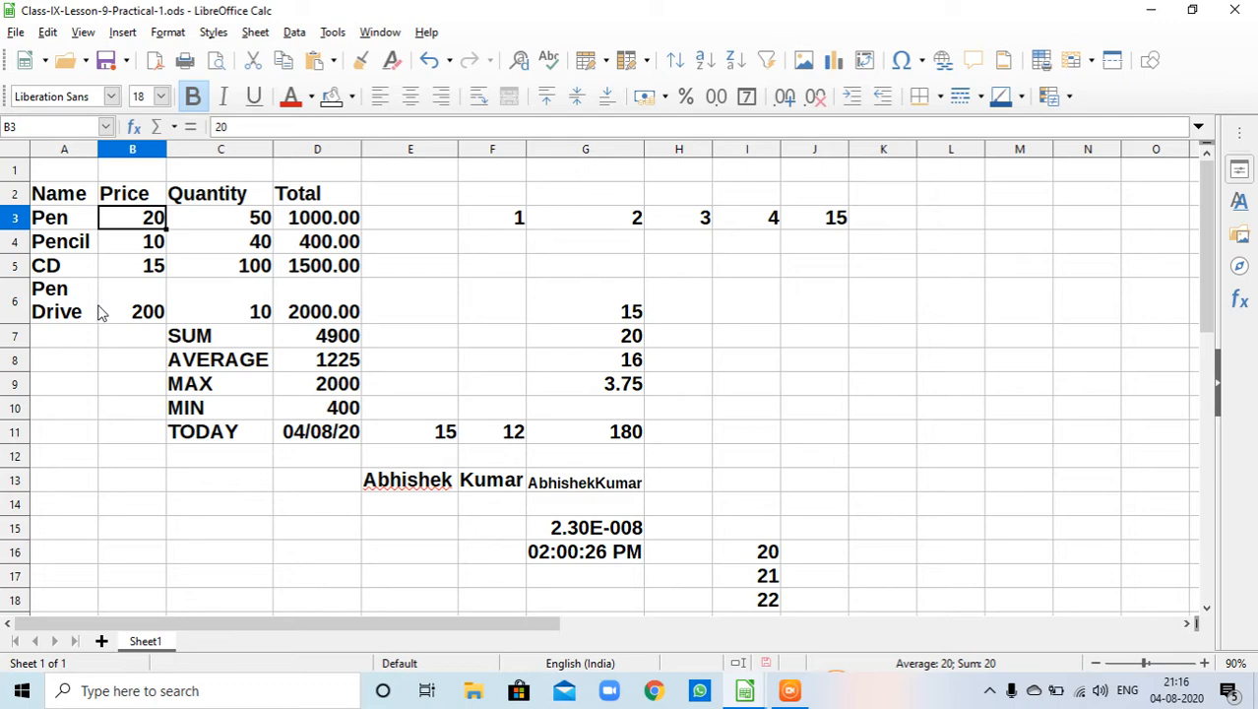
left_click(323, 225)
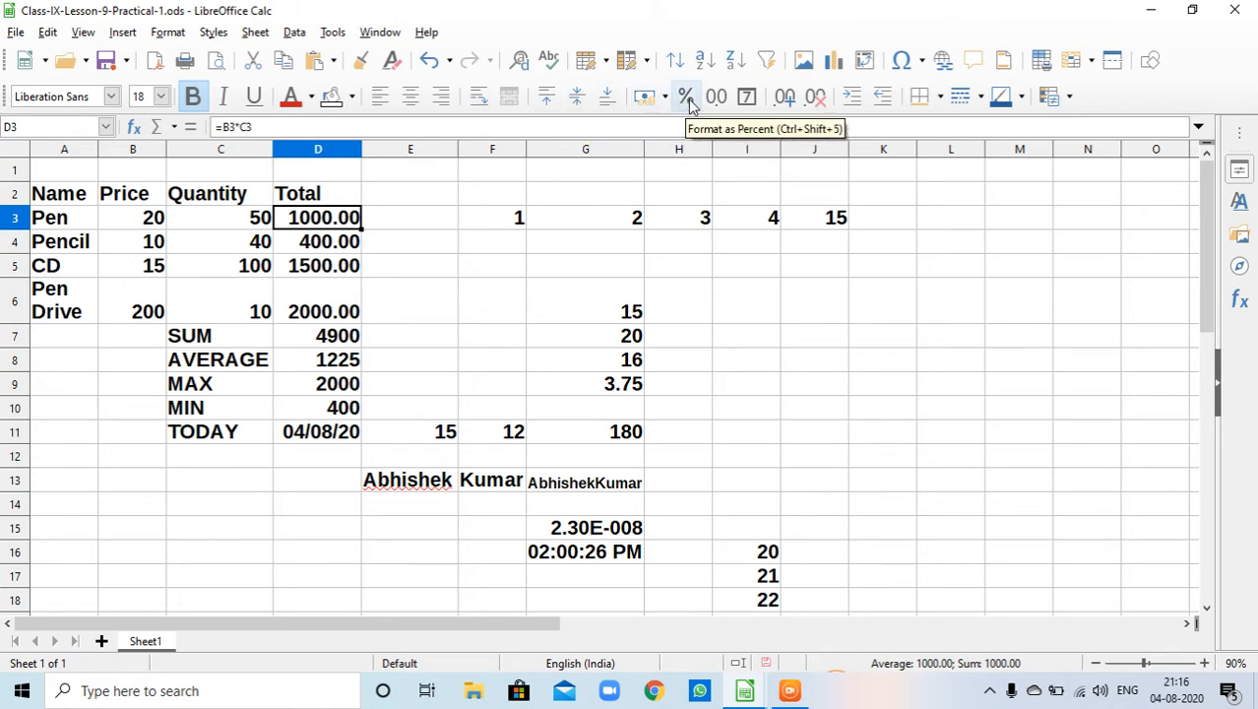
- Add two decimal places to the D3 total and then remove both again
left_click(785, 98)
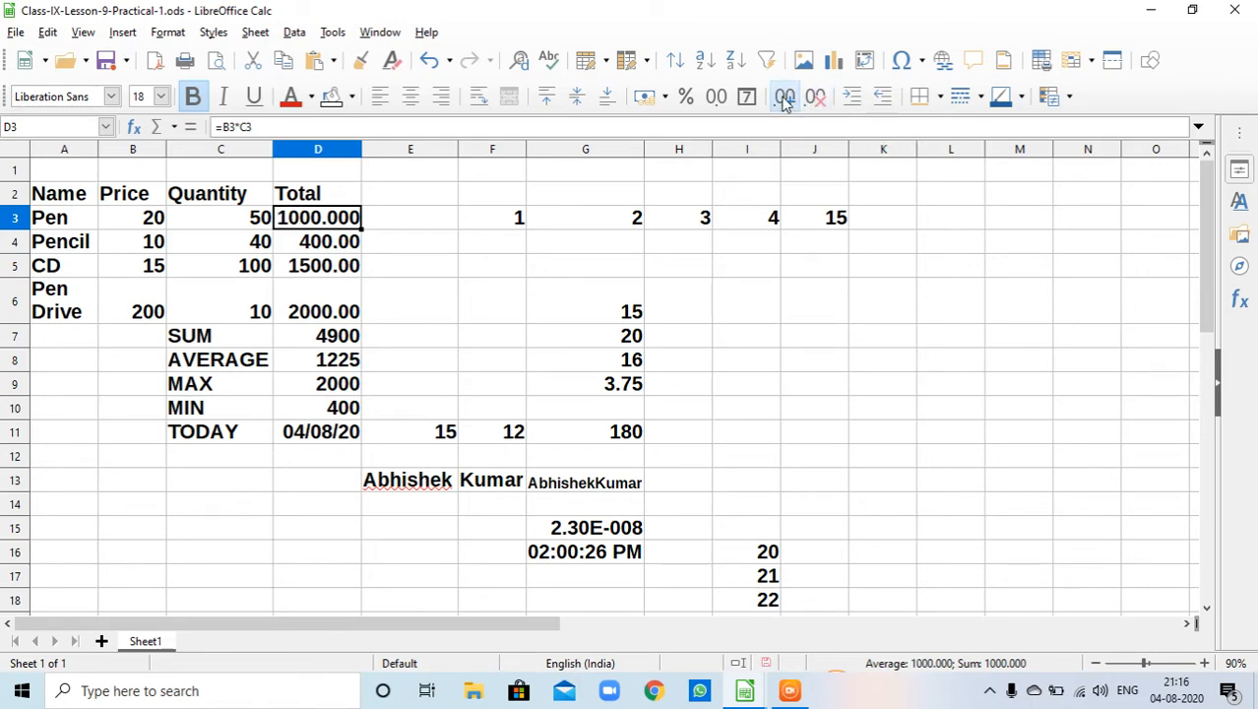
left_click(785, 98)
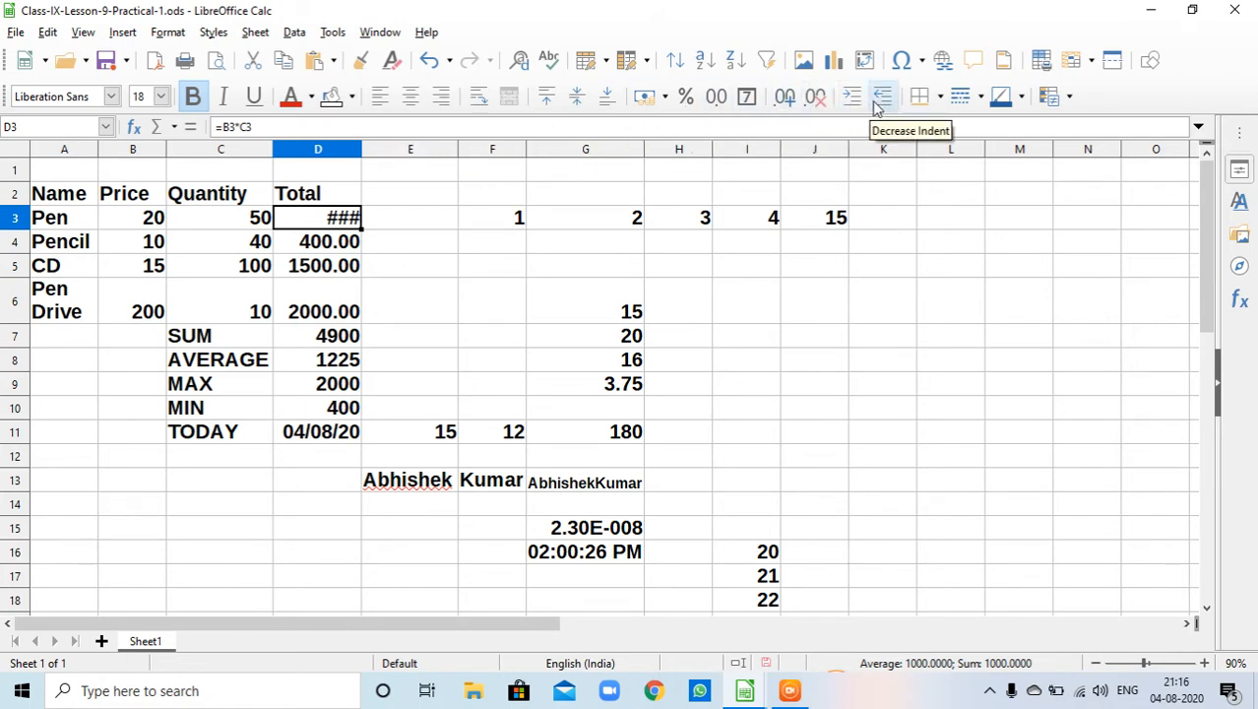
left_click(813, 99)
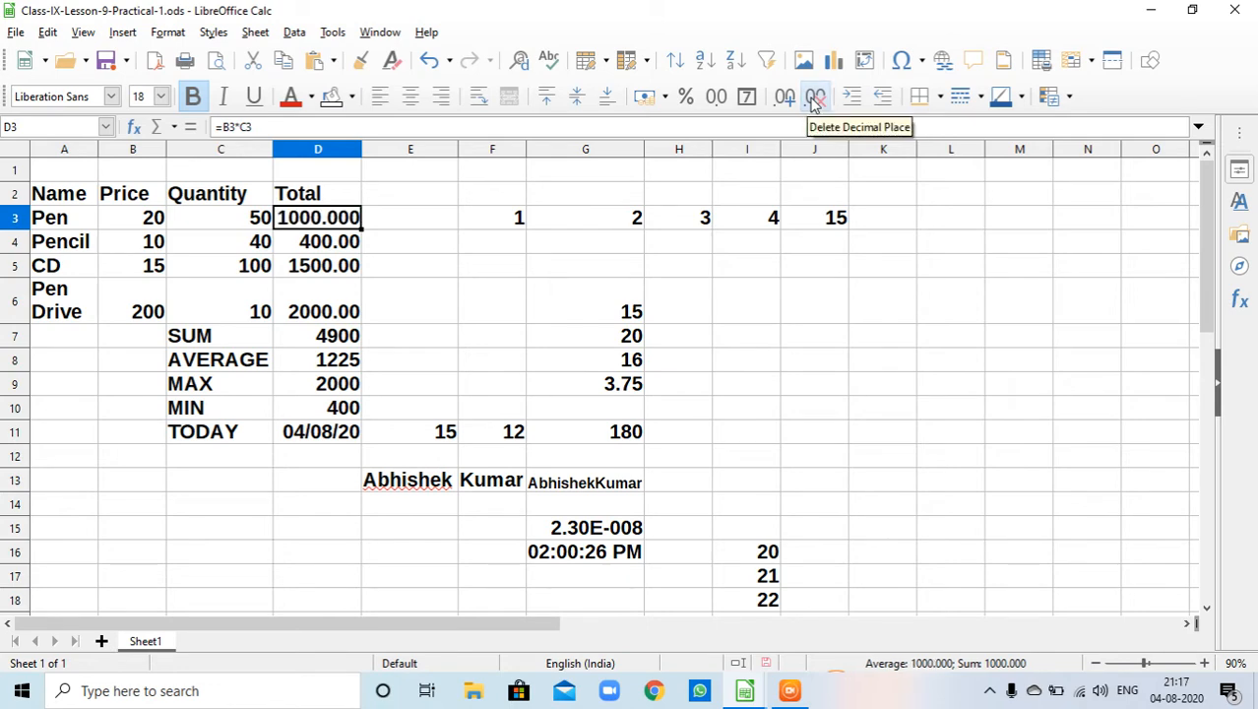
left_click(814, 99)
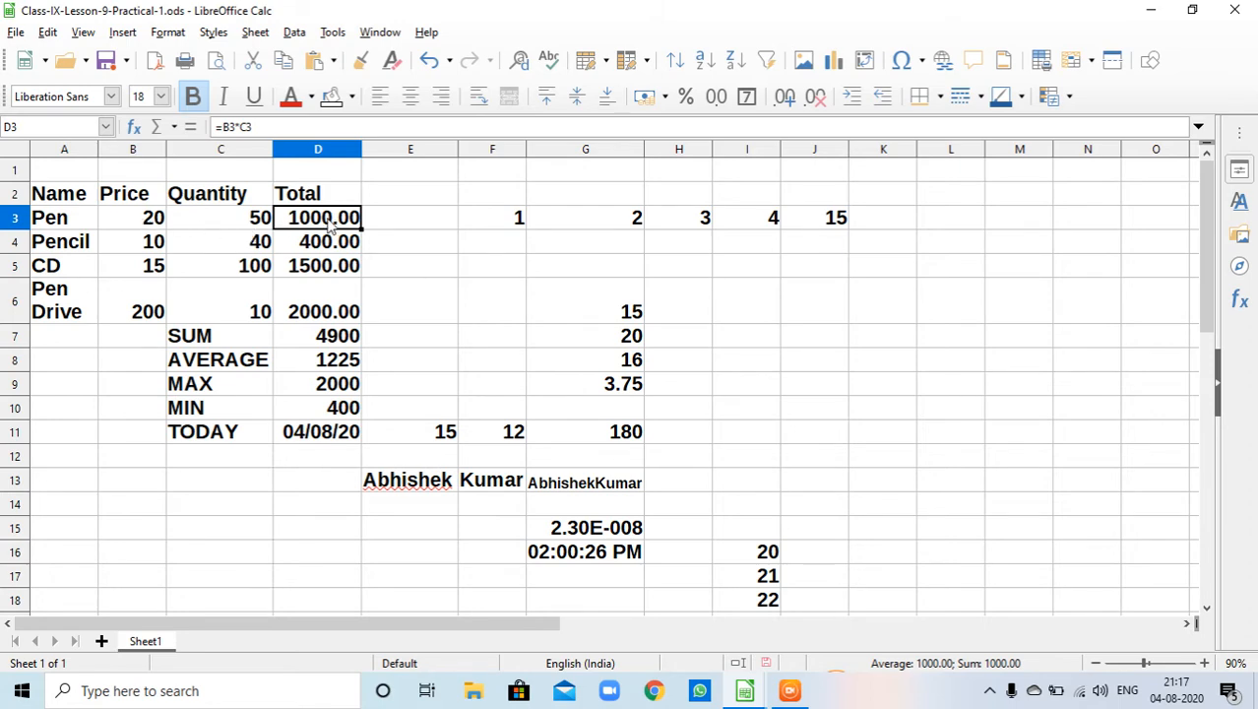
- Clear the totals in cells D3 to D5
key("BackSpace")
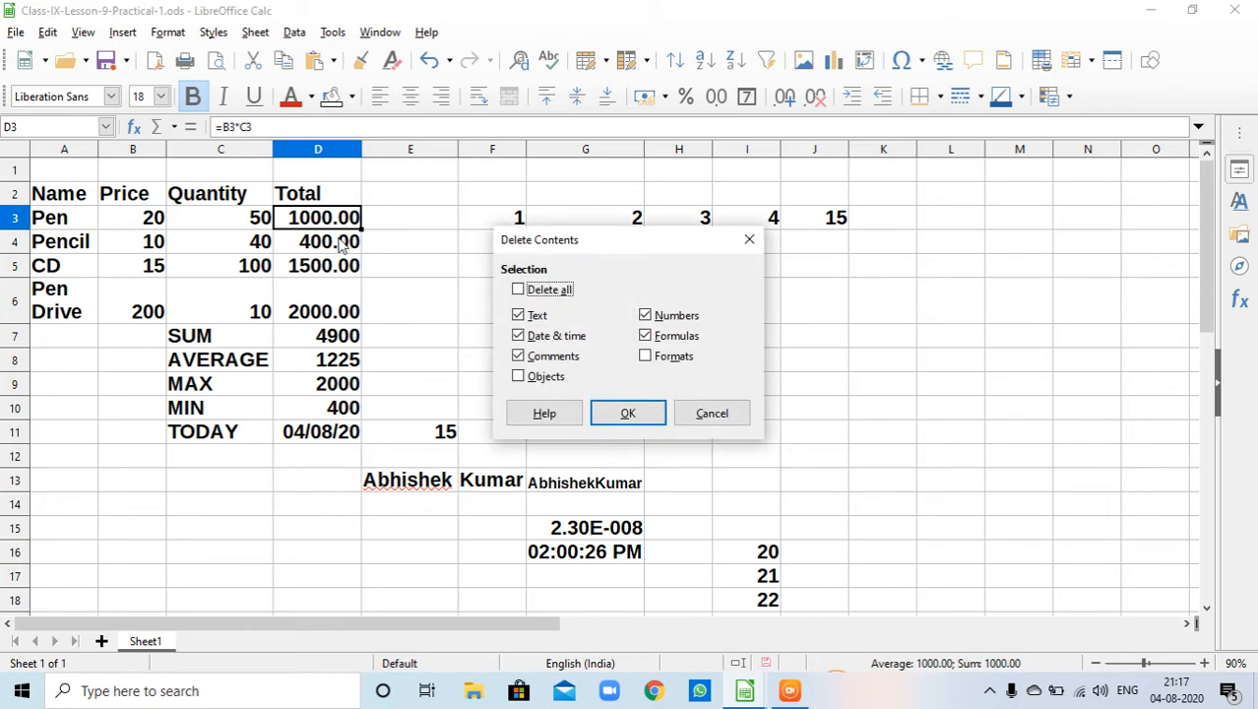
left_click(711, 413)
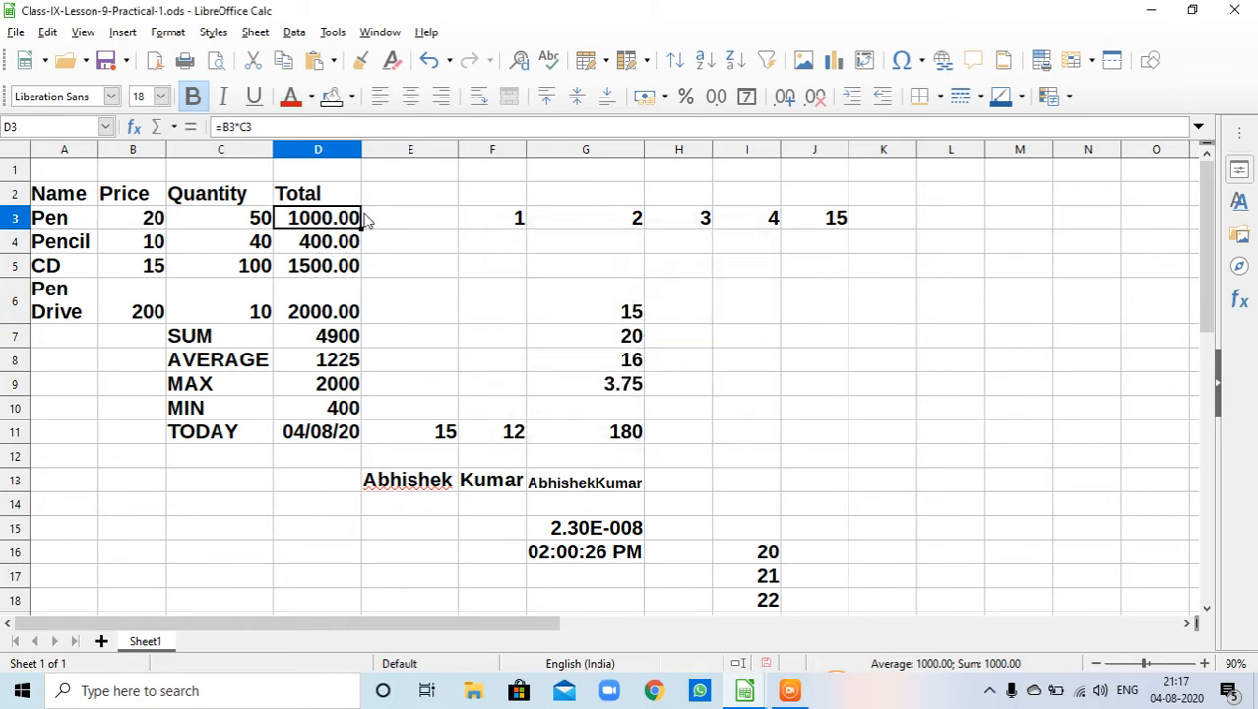
left_click_drag(346, 221, 364, 280)
key("Delete")
left_click(464, 317)
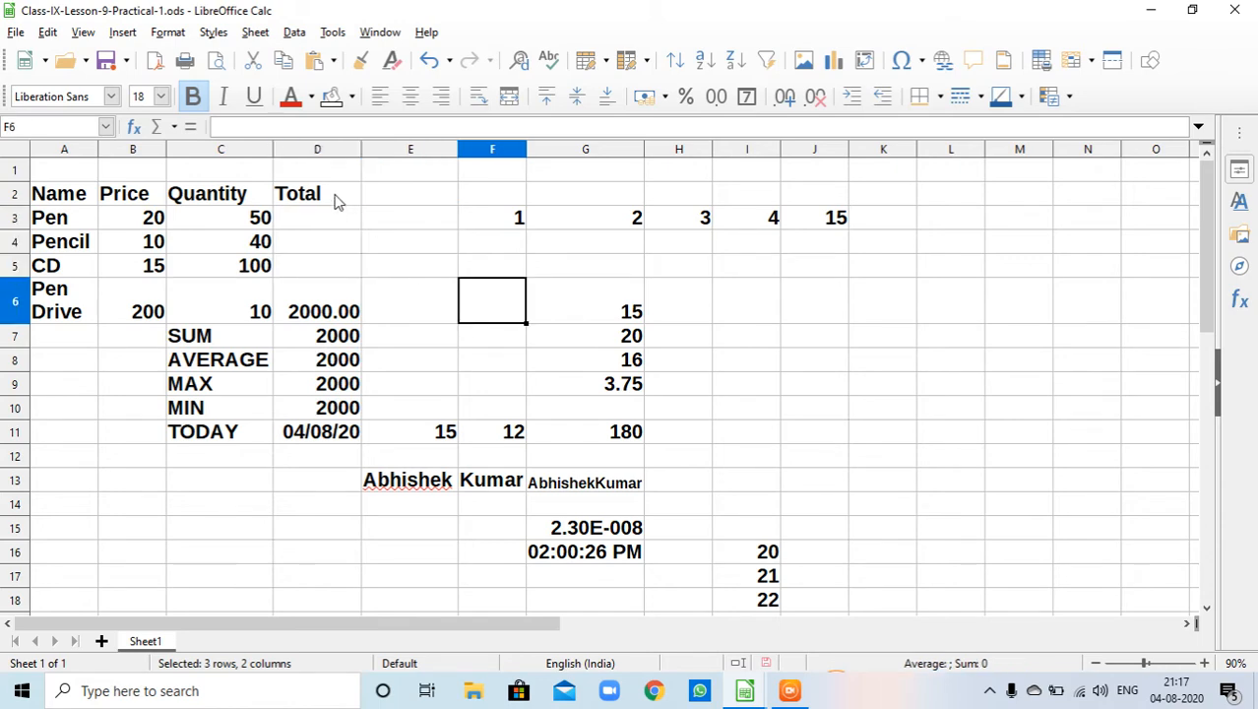
- Enter the formula =b3*C3 in cell D3 to compute the pen's total
left_click(330, 218)
type("=")
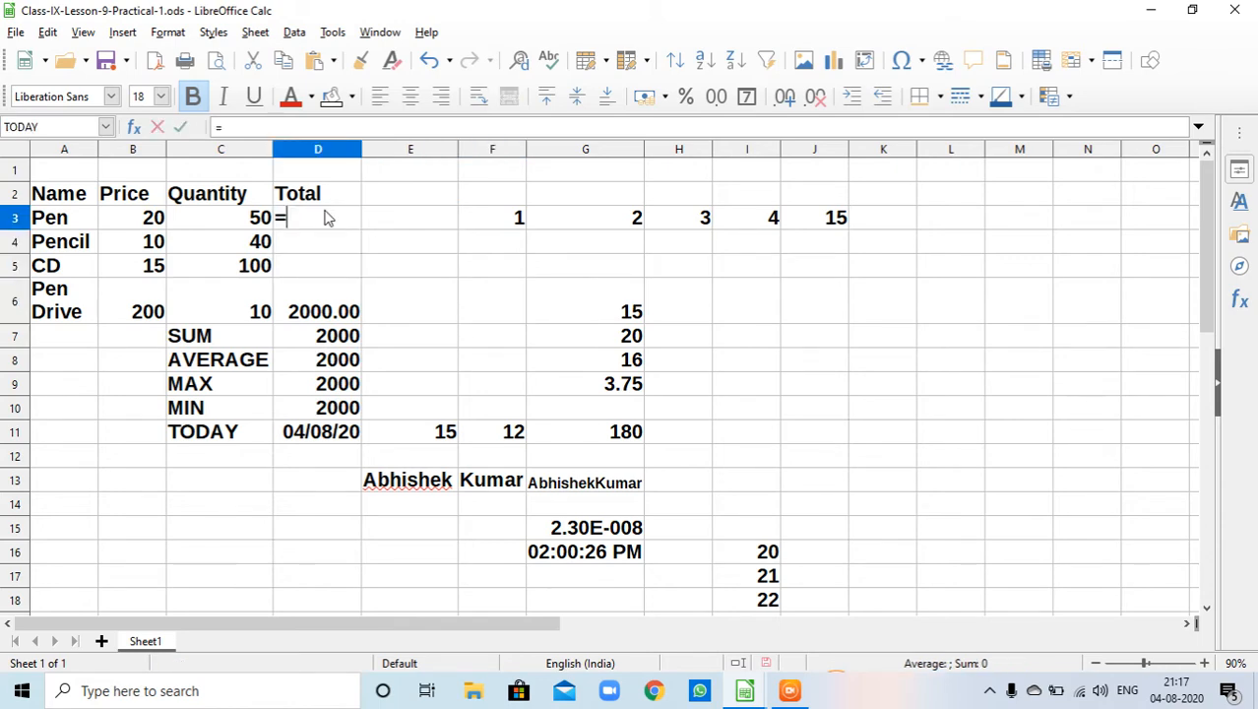
type("b3")
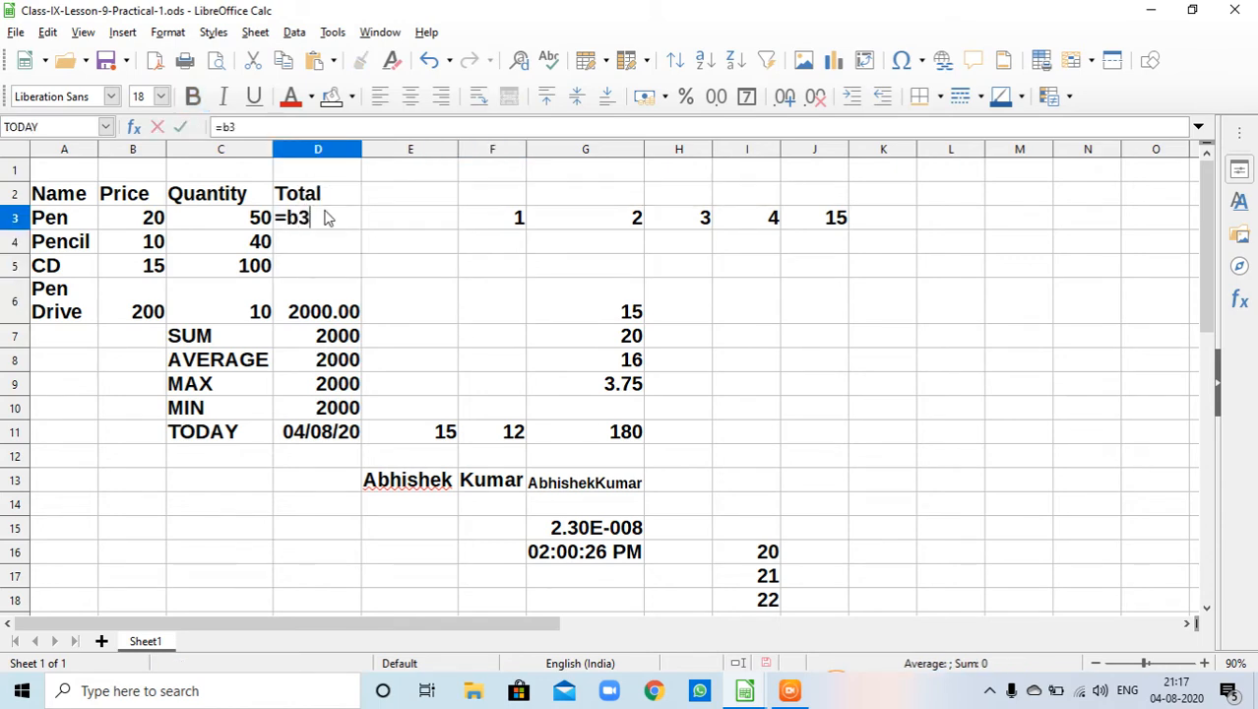
type("*C")
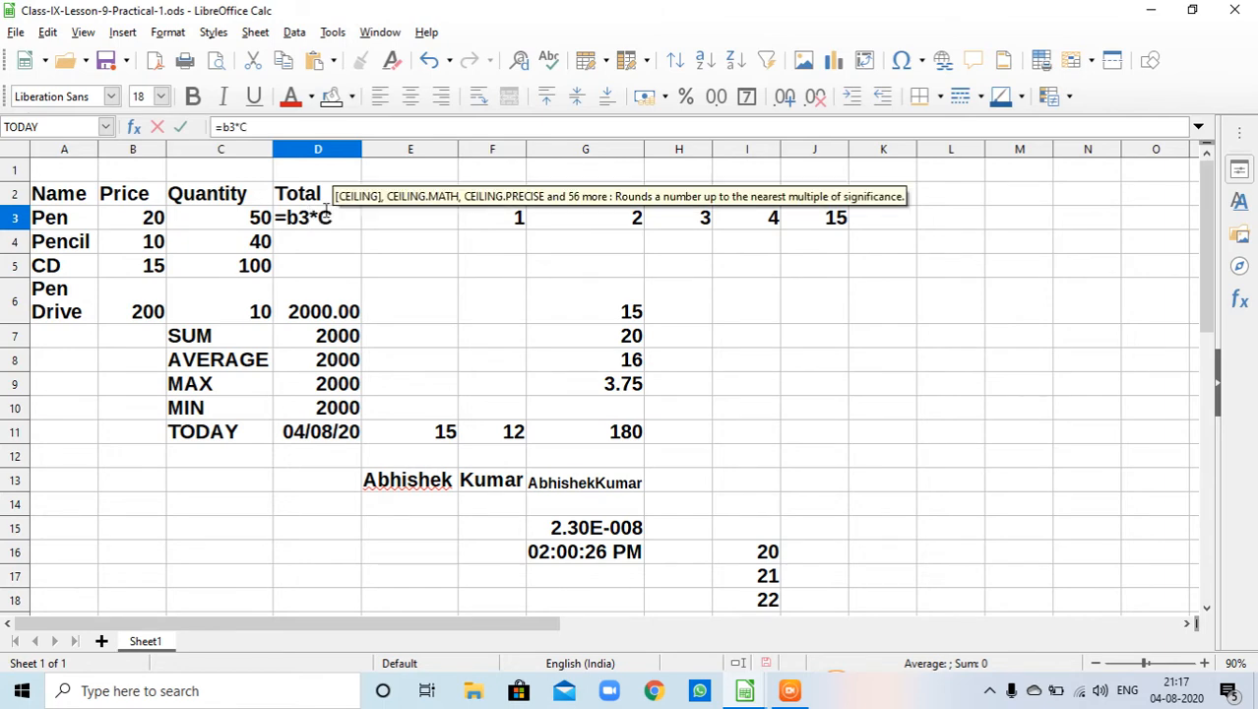
type("3")
key("Return")
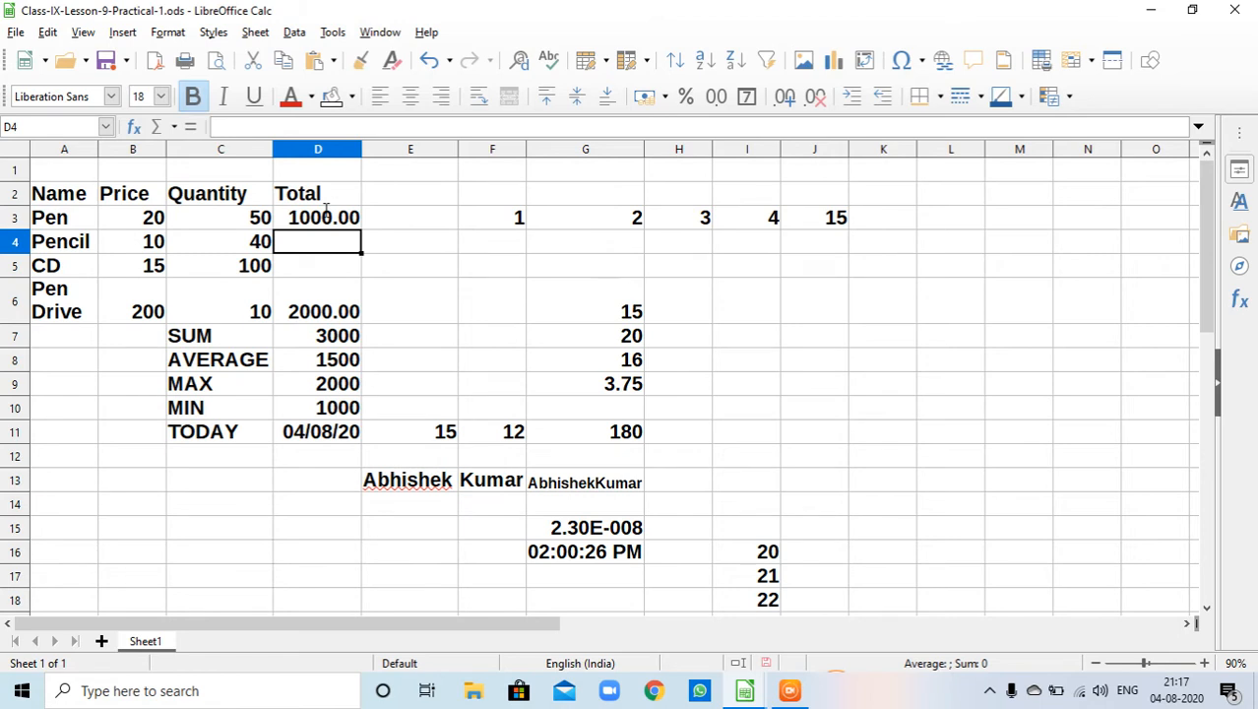
- Fill the D3 total formula down to cells D4 and D5
left_click(336, 224)
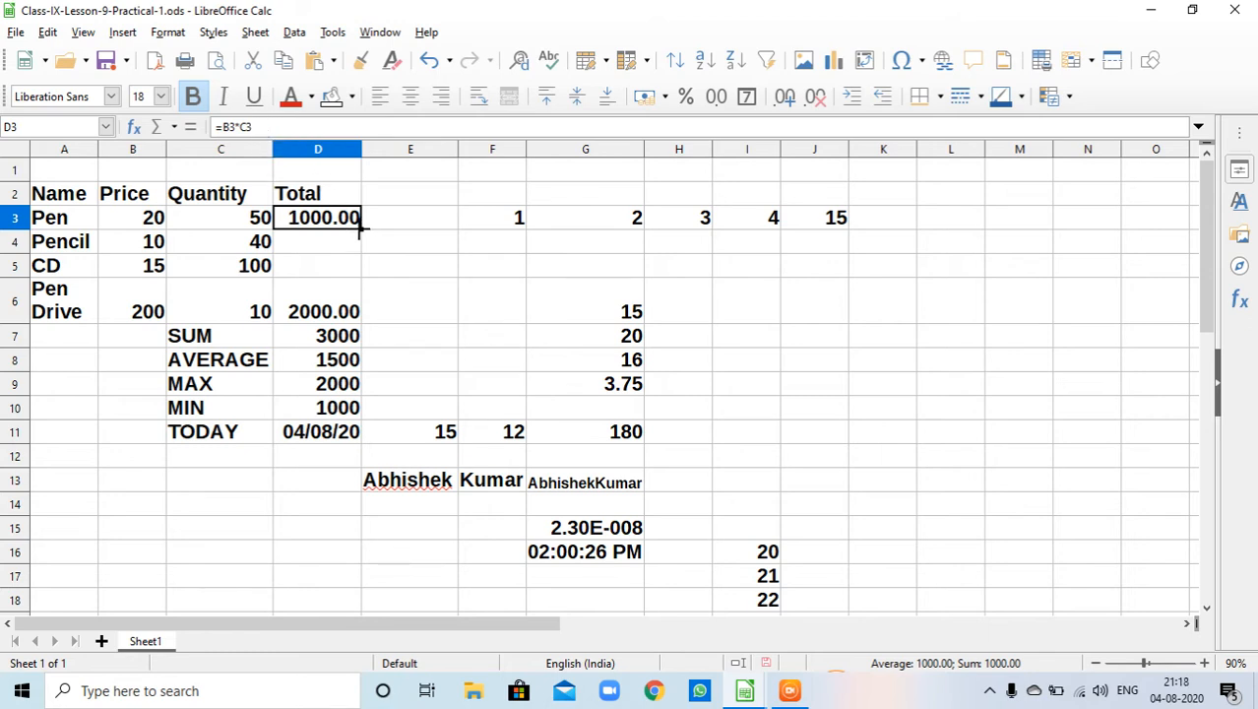
left_click_drag(361, 230, 362, 276)
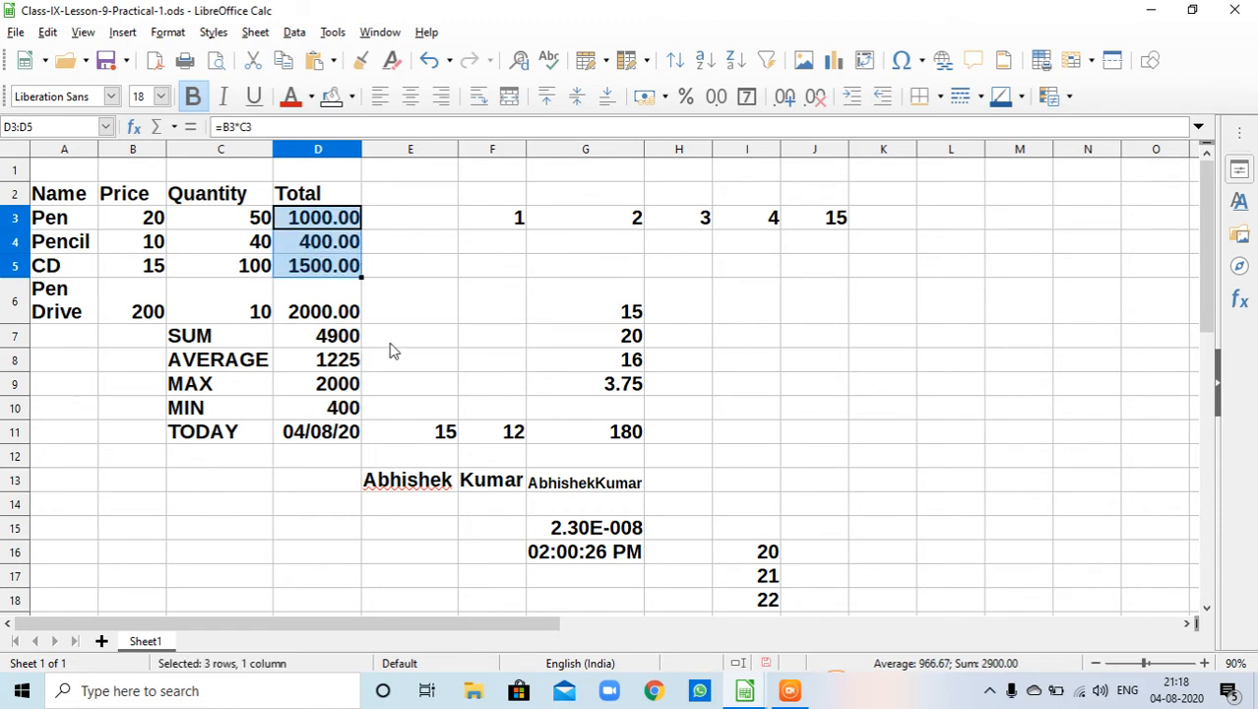
left_click_drag(360, 277, 370, 315)
left_click(429, 358)
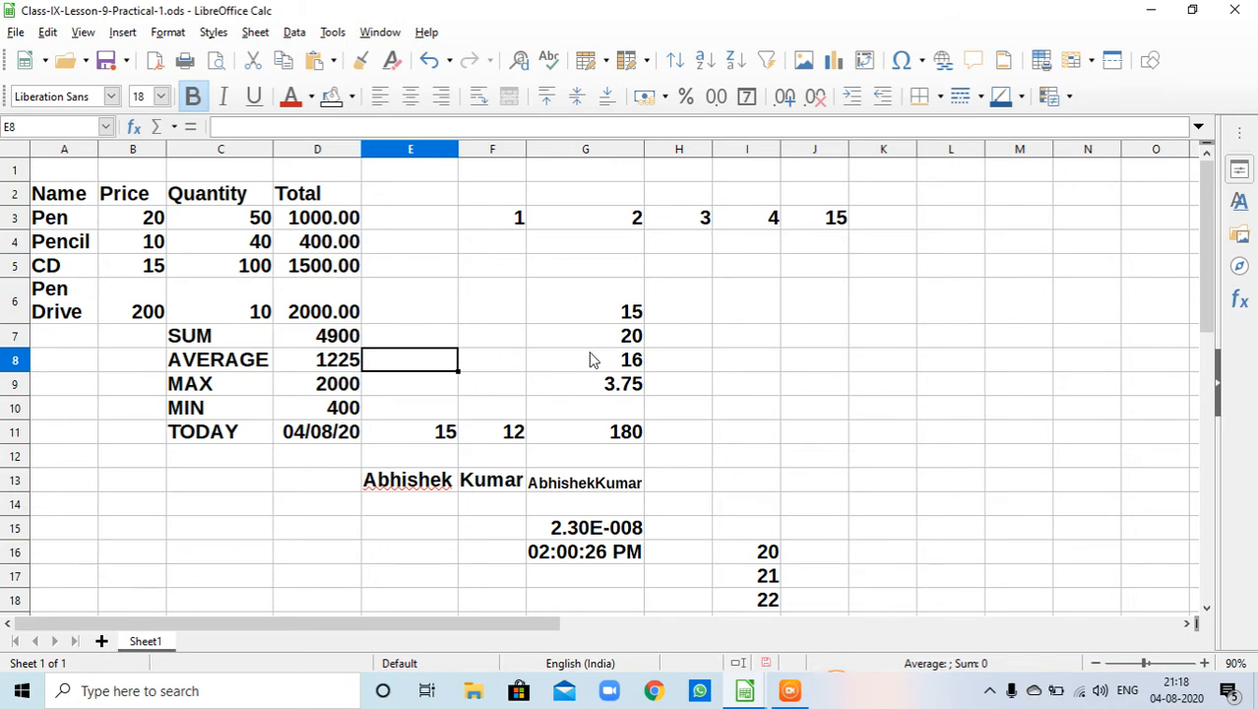
- Examine the formulas in cells G6 to G9 and the values in E11 and F11
left_click(636, 313)
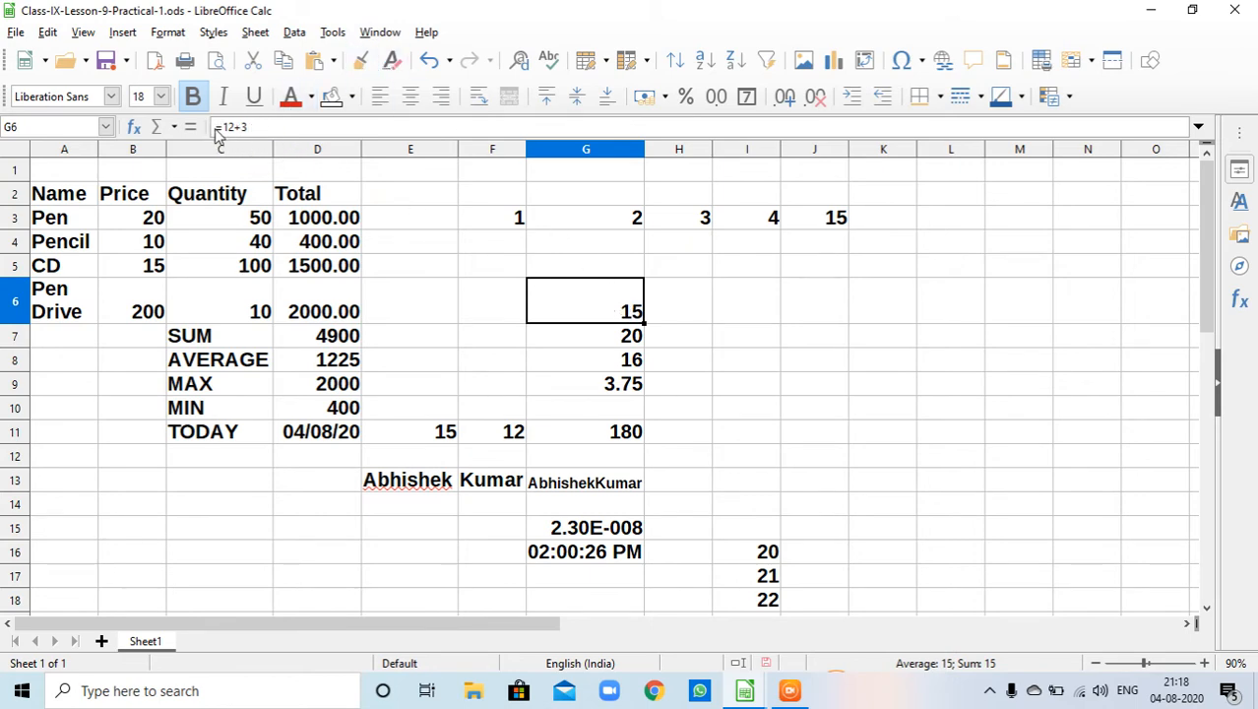
left_click(597, 336)
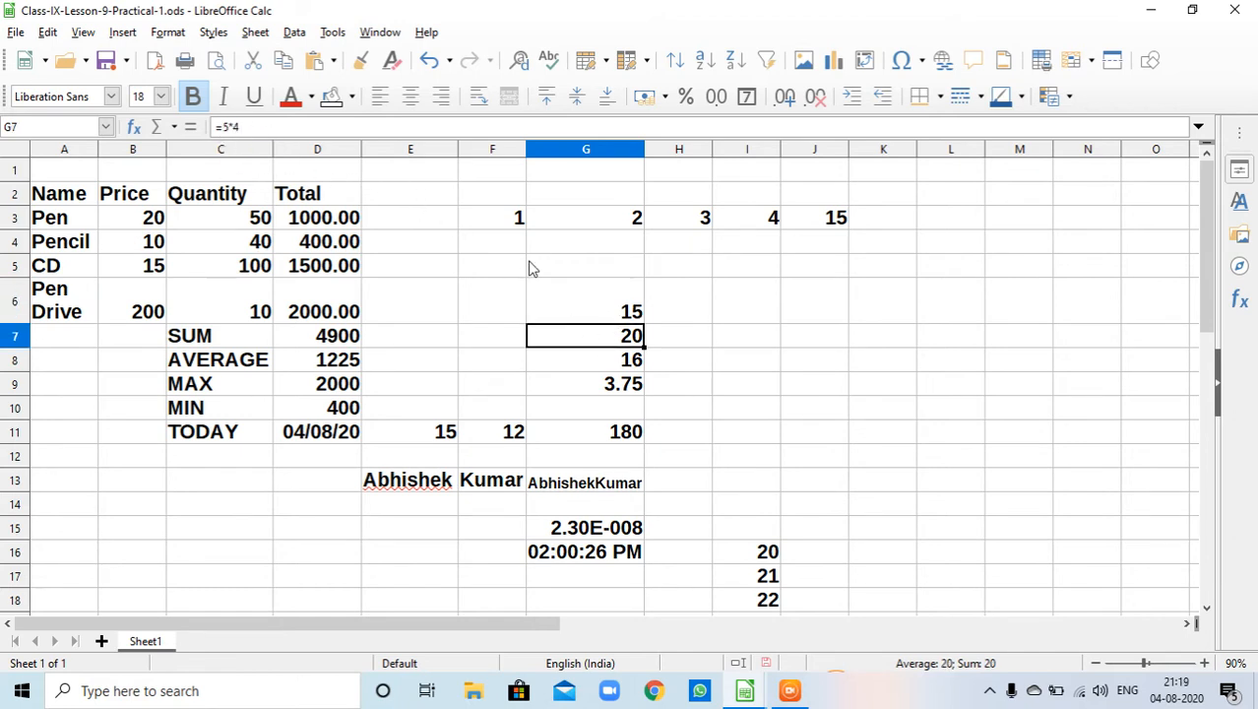
left_click(605, 364)
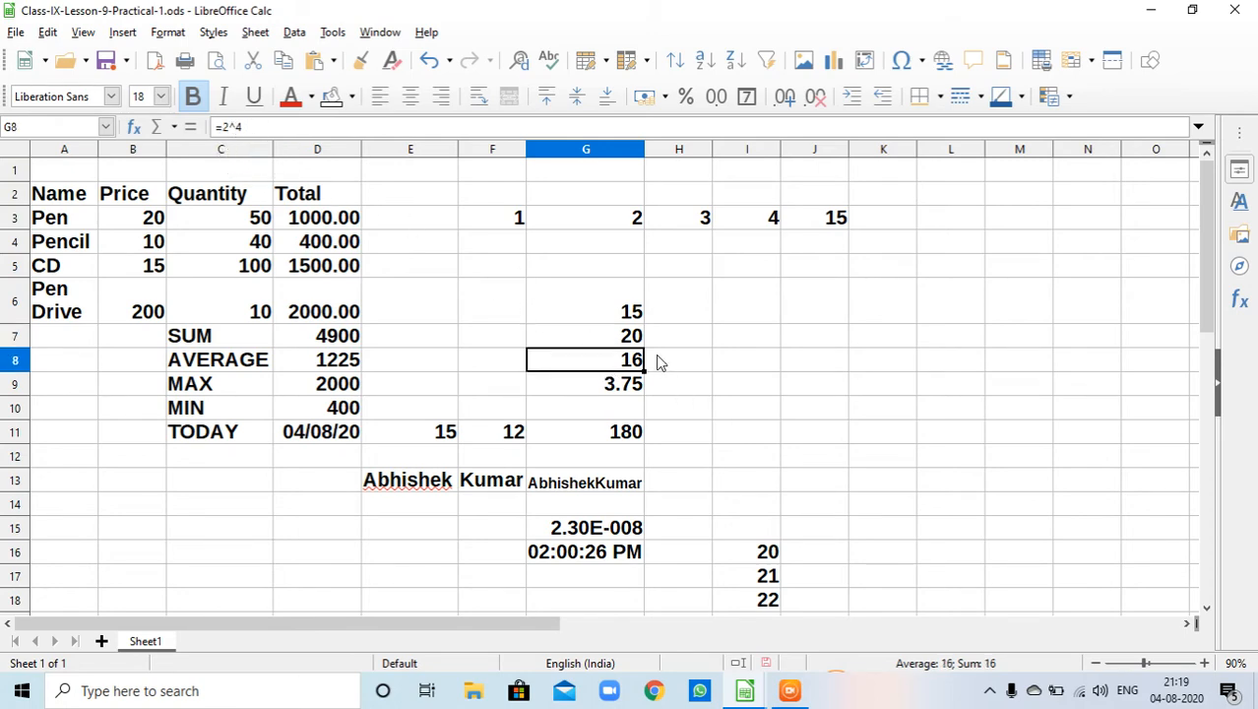
left_click(622, 391)
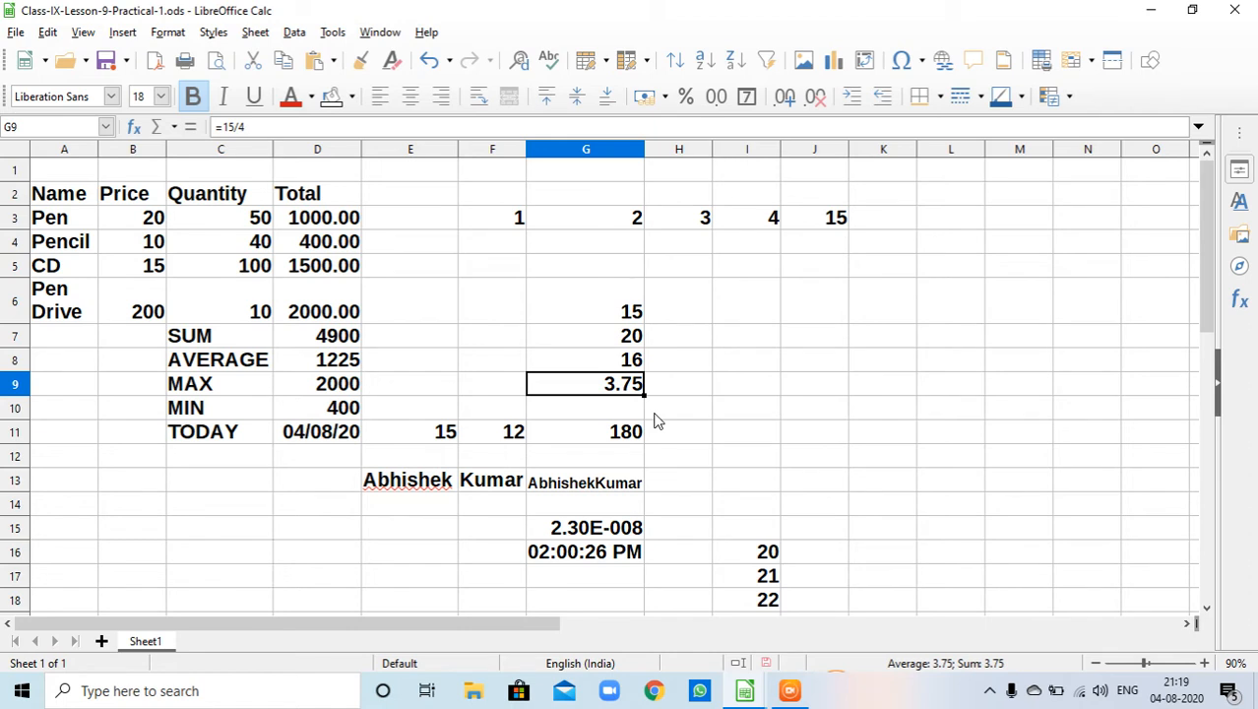
left_click(443, 440)
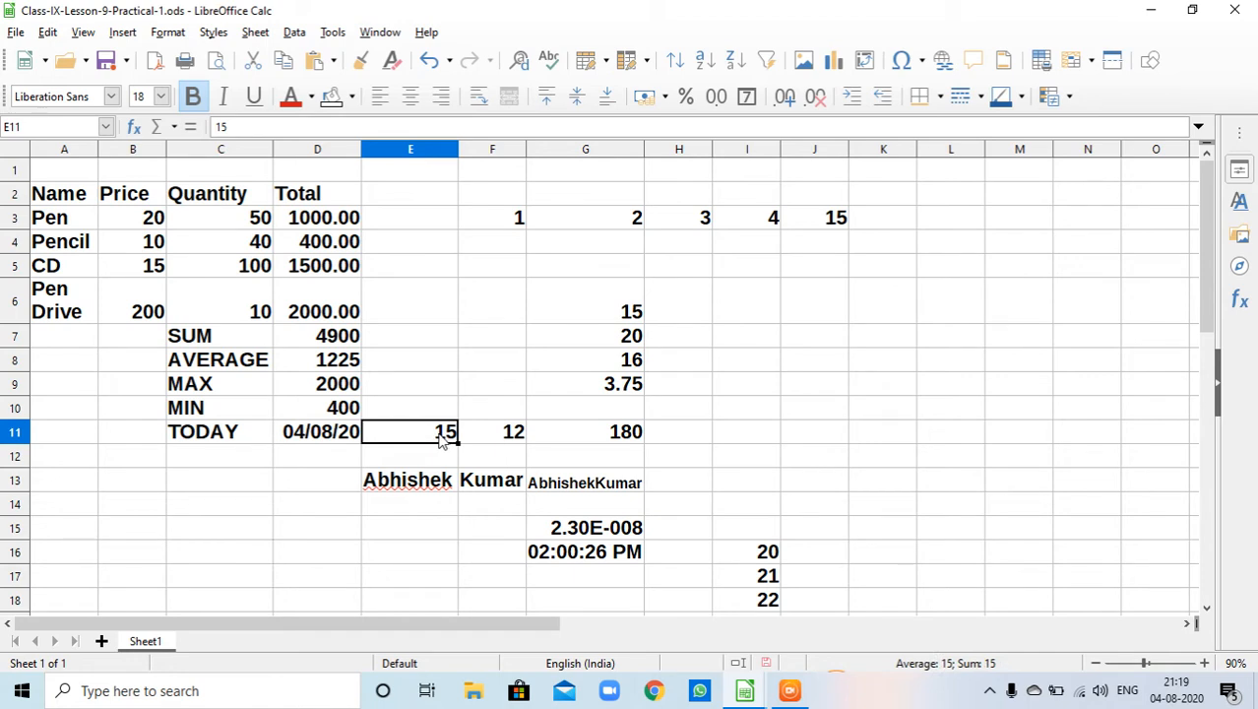
left_click(509, 431)
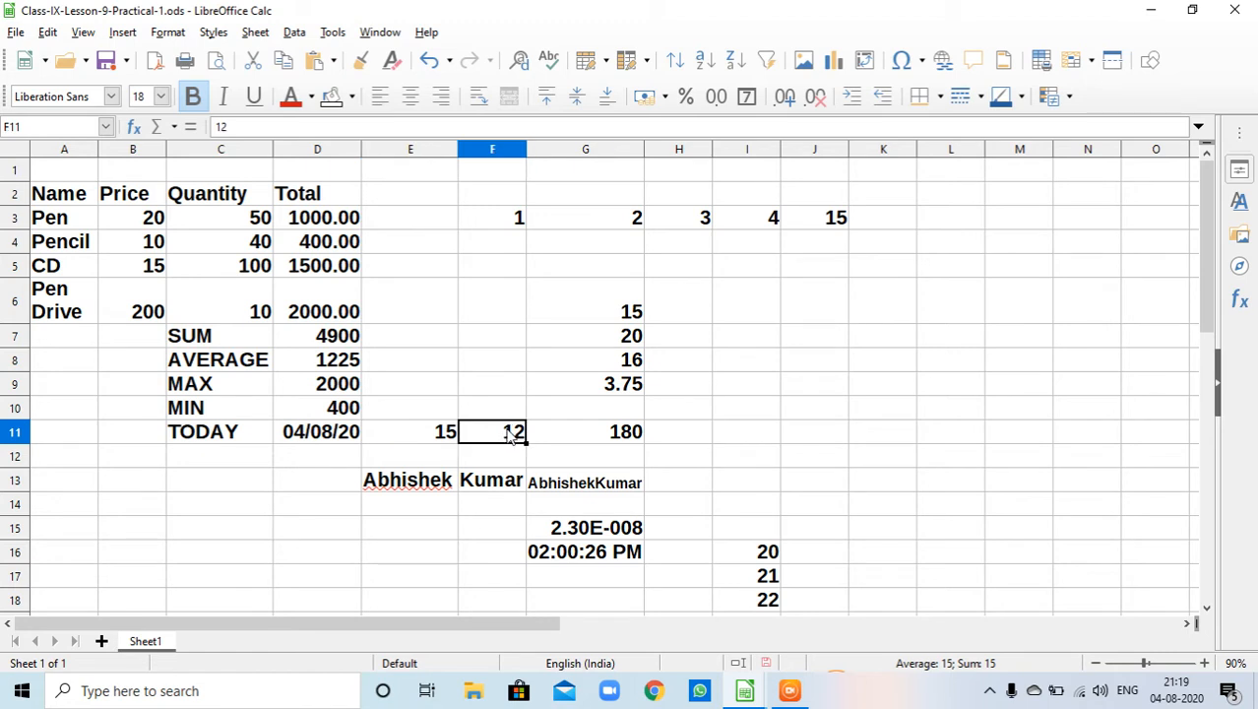
- Try to enter the formula =E11*F11 in cell G11
left_click(603, 438)
key("BackSpace")
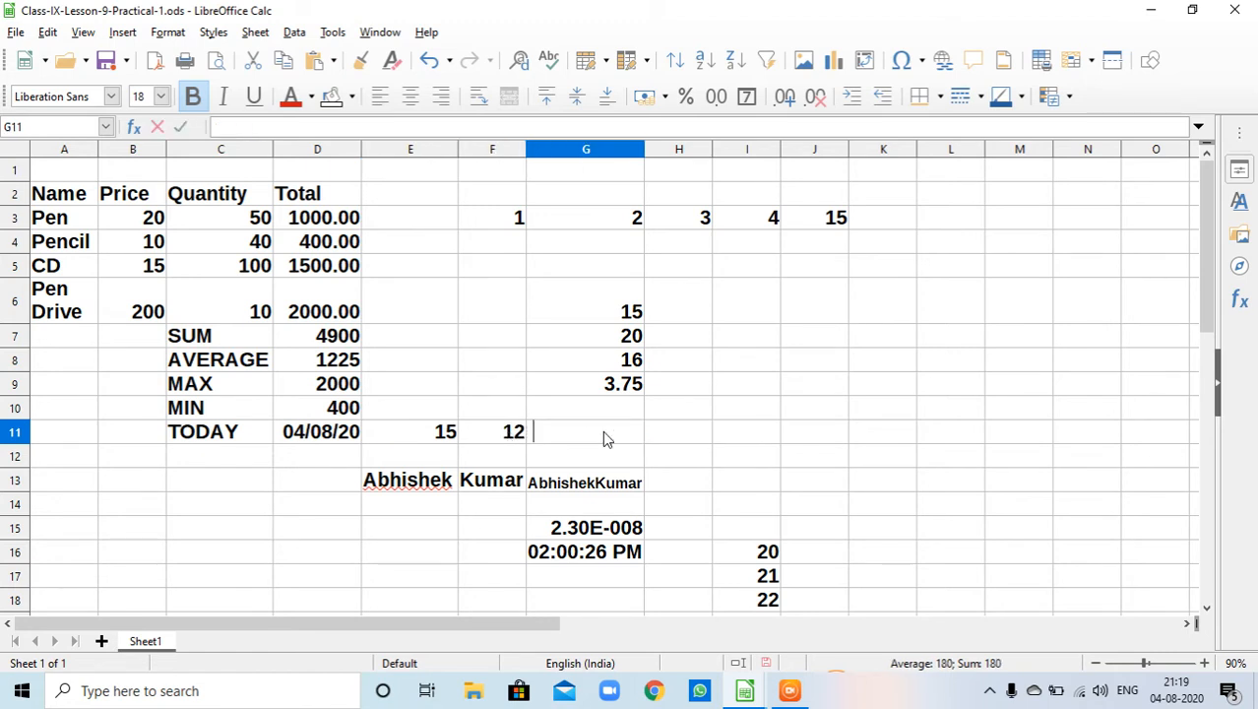
type("=E11")
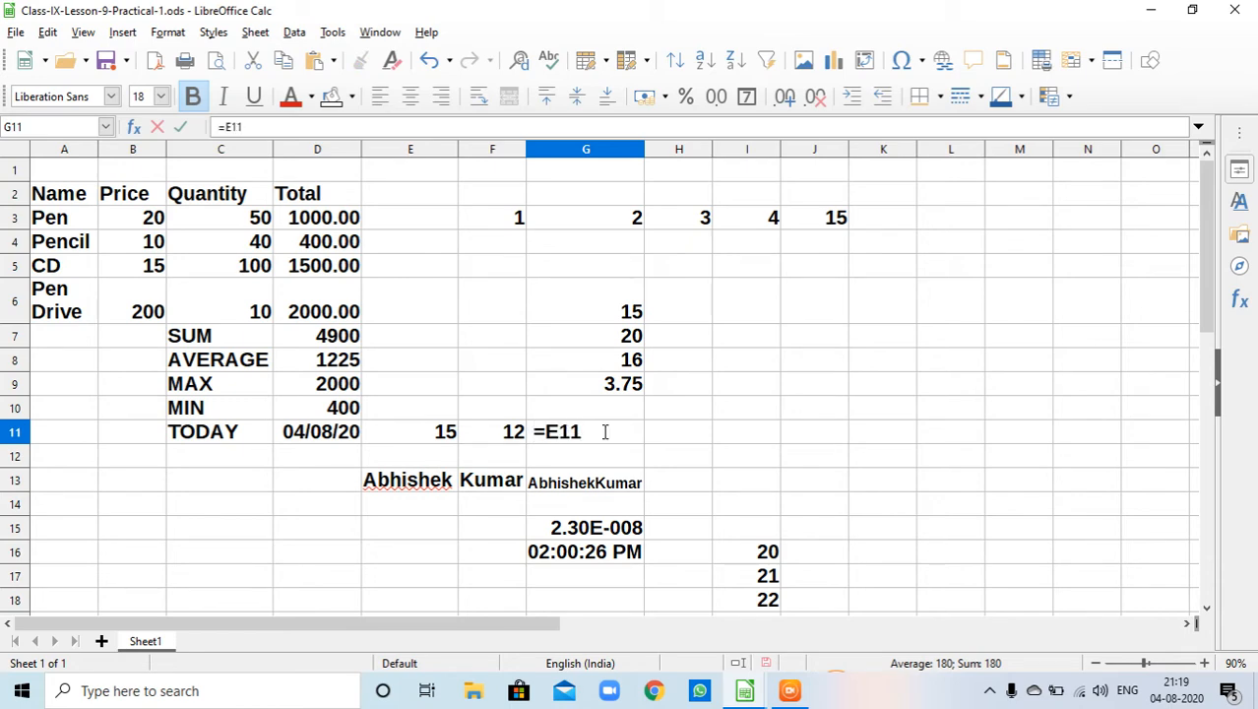
type("*F11")
key("Return")
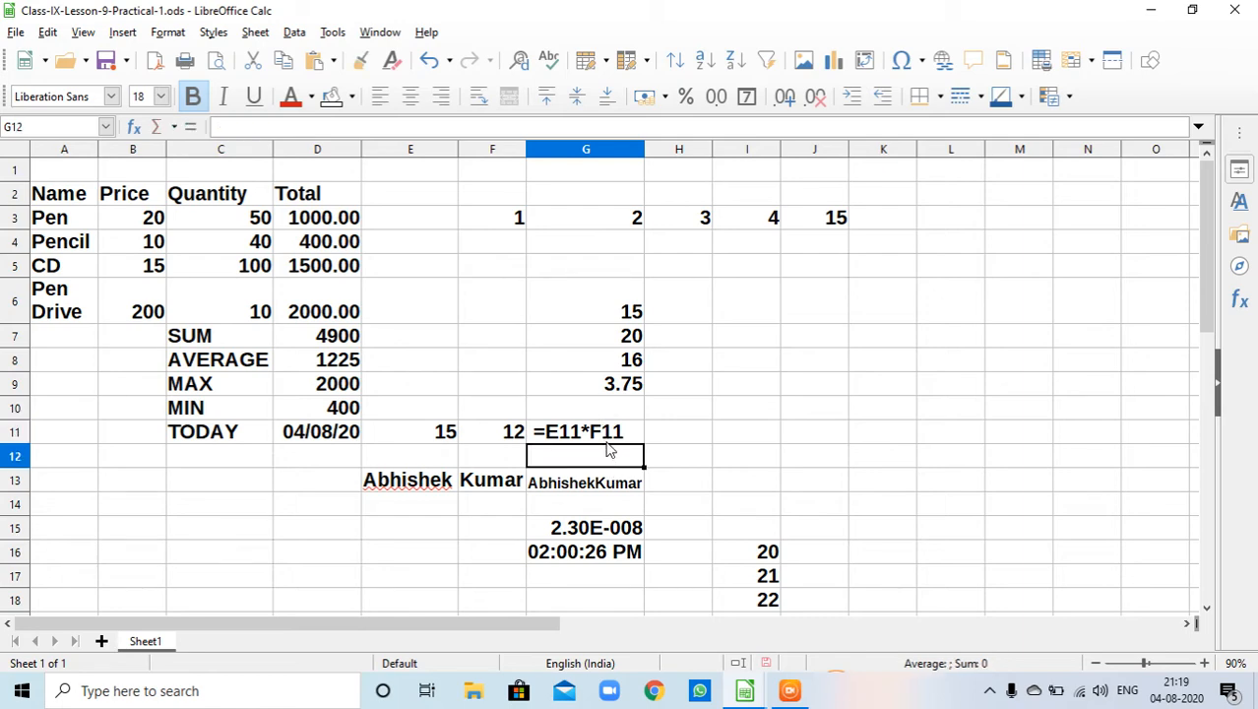
- Clear the contents of cell G11
left_click(610, 436)
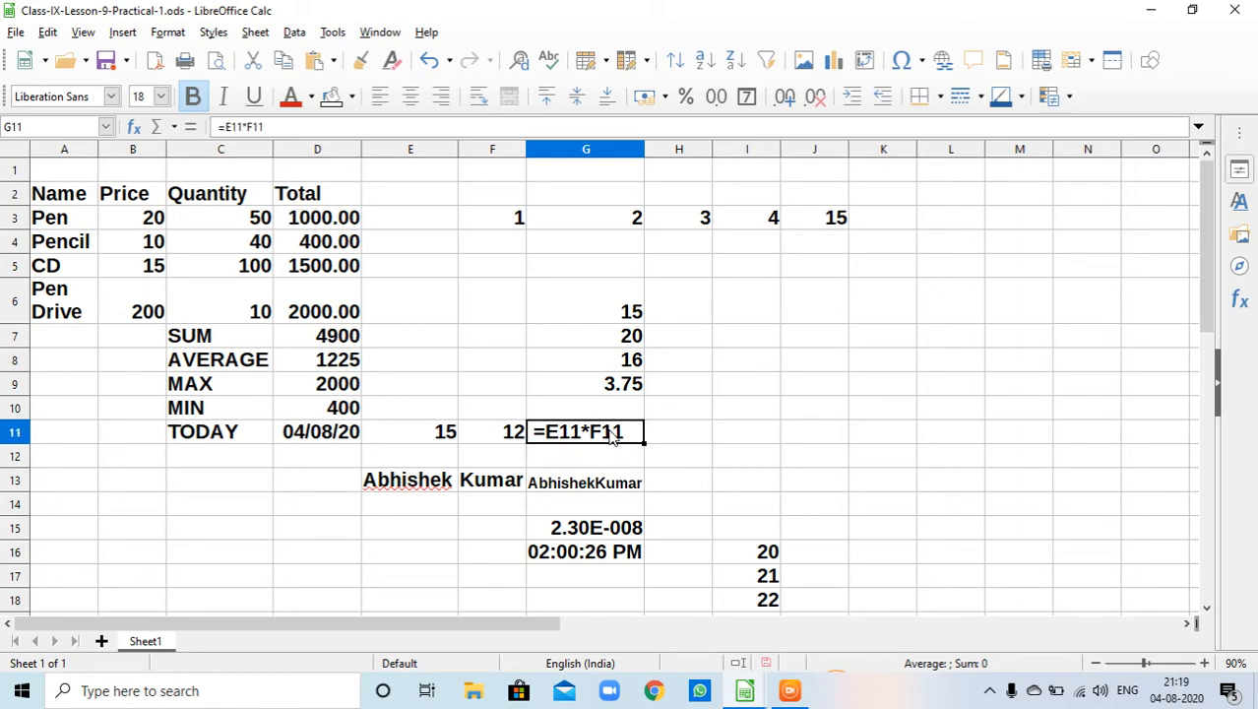
double_click(610, 435)
key("Delete")
key("BackSpace")
key("BackSpace")
key("BackSpace")
key("BackSpace")
key("BackSpace")
key("BackSpace")
key("BackSpace")
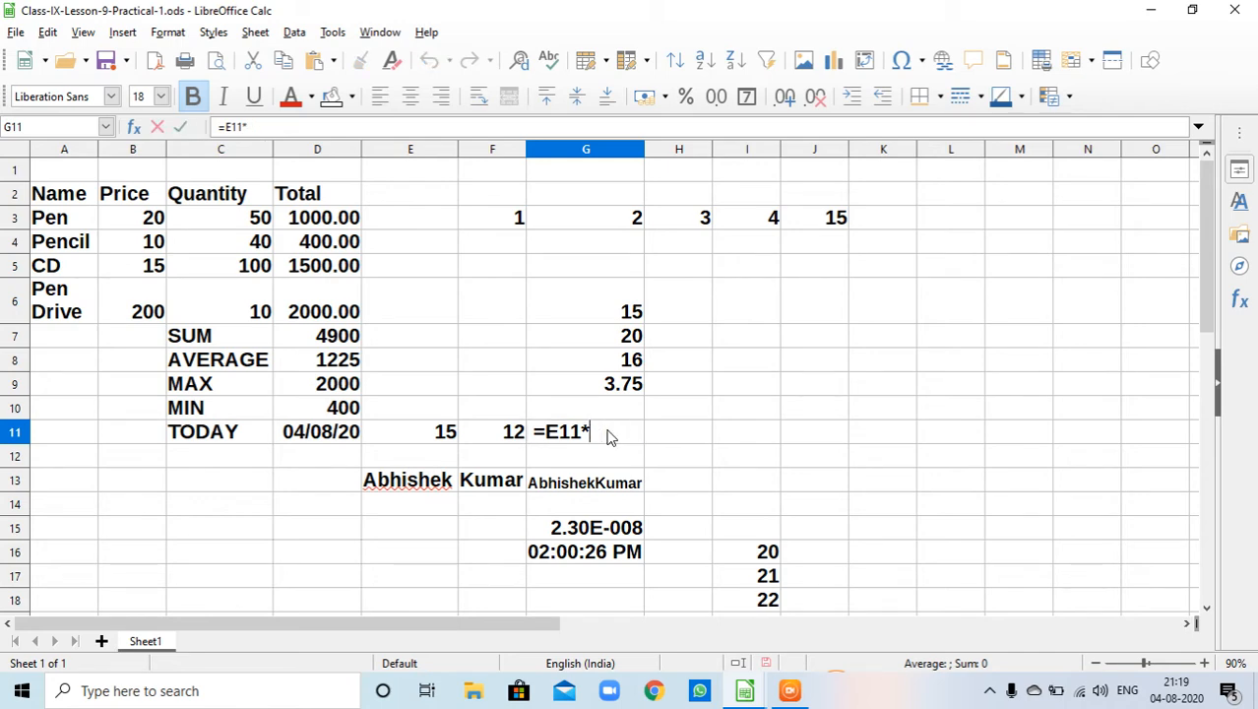
type("=")
key("Left")
key("Delete")
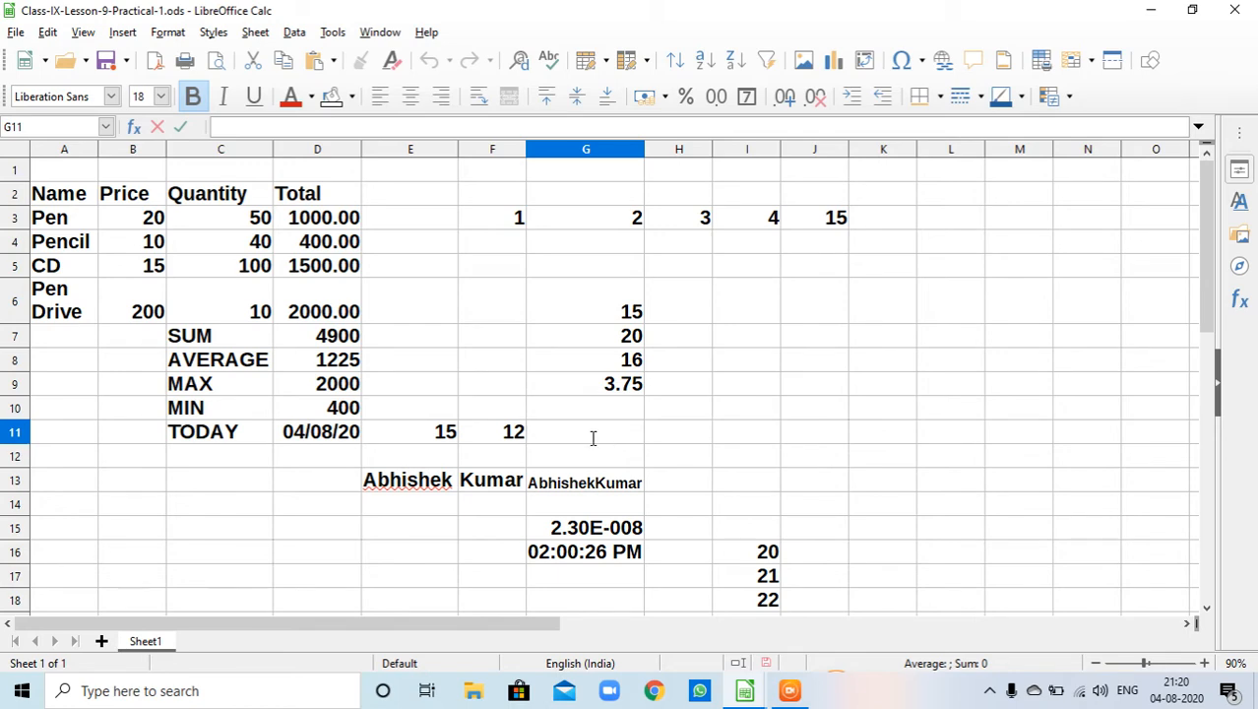
key("Return")
- Enter the formula =E11*F11 in cell G11 by pointing to cells E11 and F11 with the keyboard
key("Up")
key("Up")
key("Down")
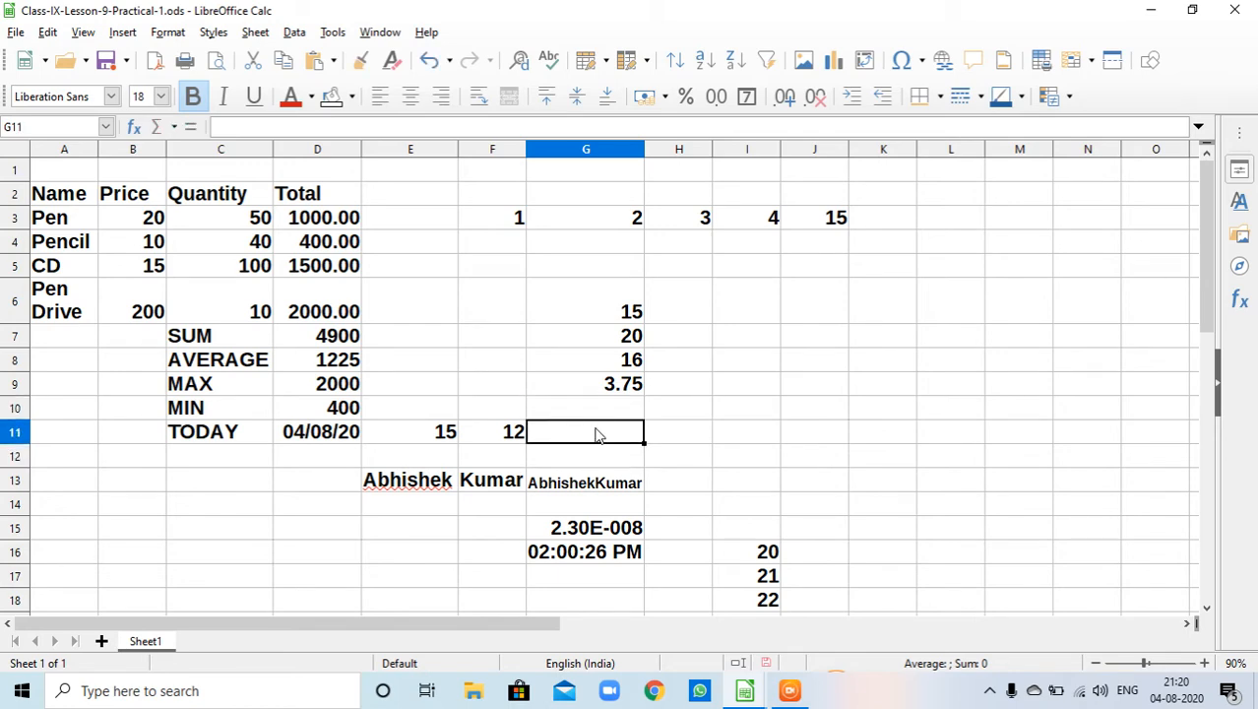
key("Left")
key("Left")
key("Right")
key("Right")
type("=")
key("Left")
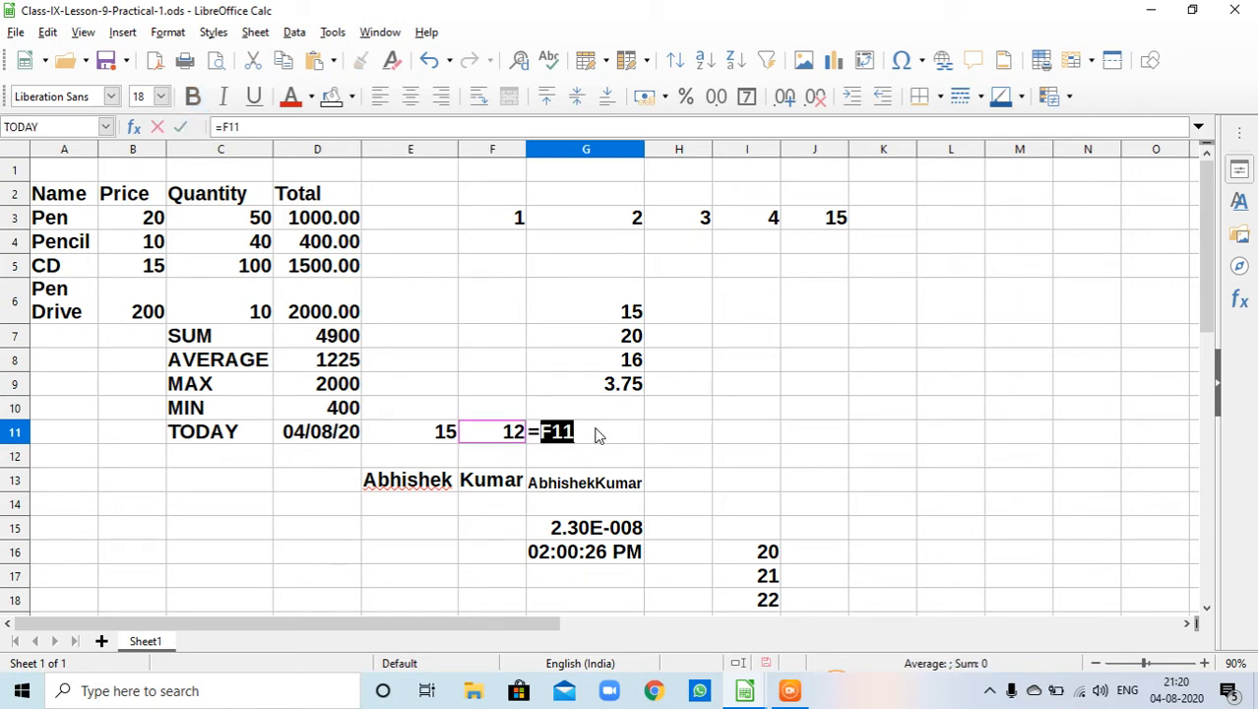
key("Left")
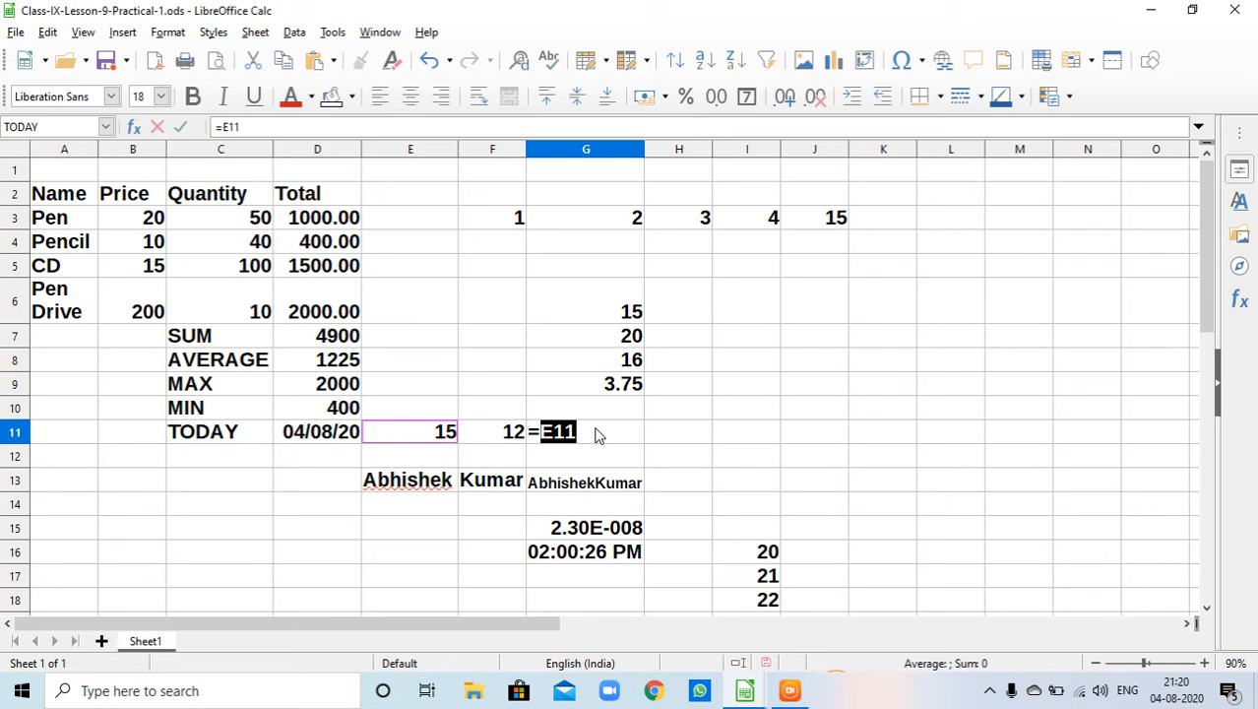
type("*")
key("Left")
key("Left")
key("Left")
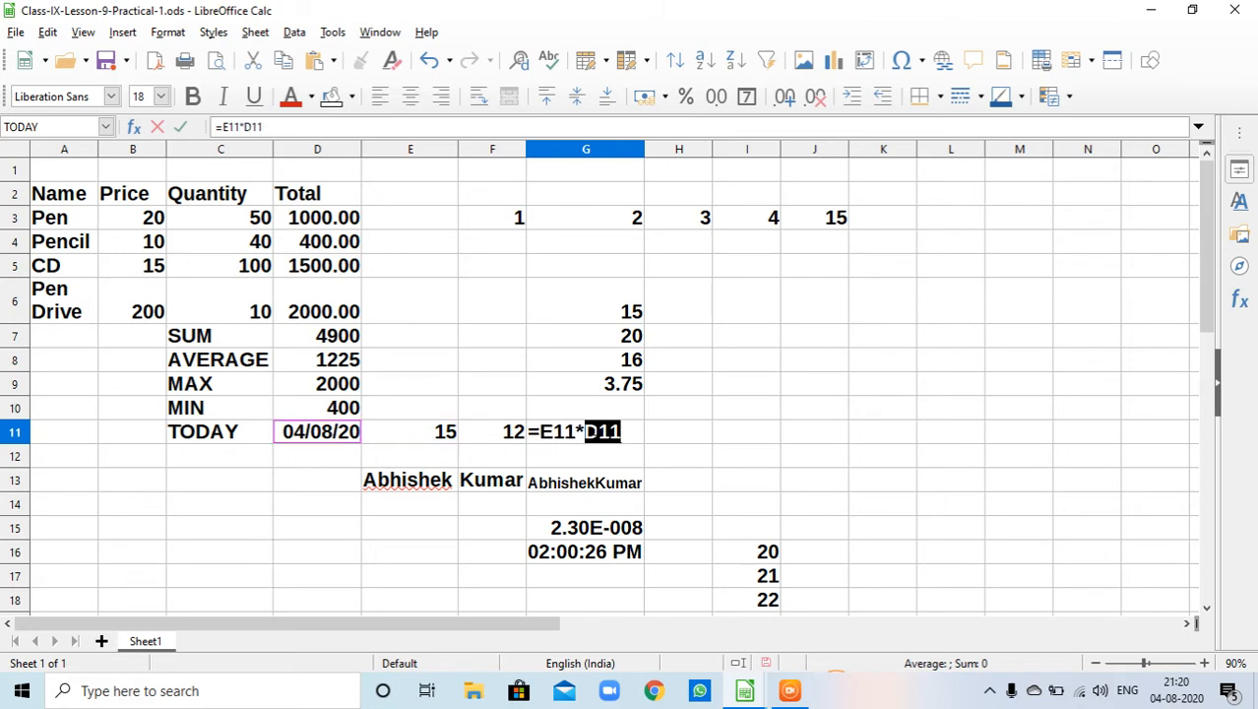
key("Left")
key("Right")
key("Right")
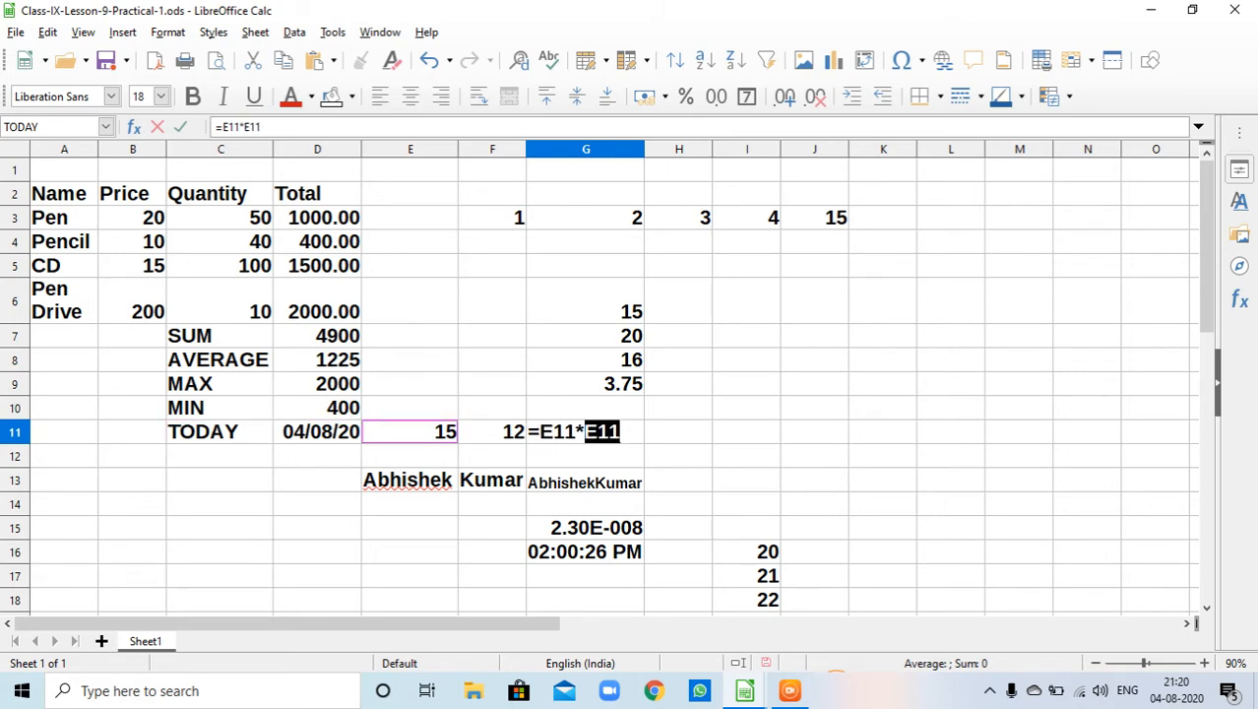
key("Right")
key("Return")
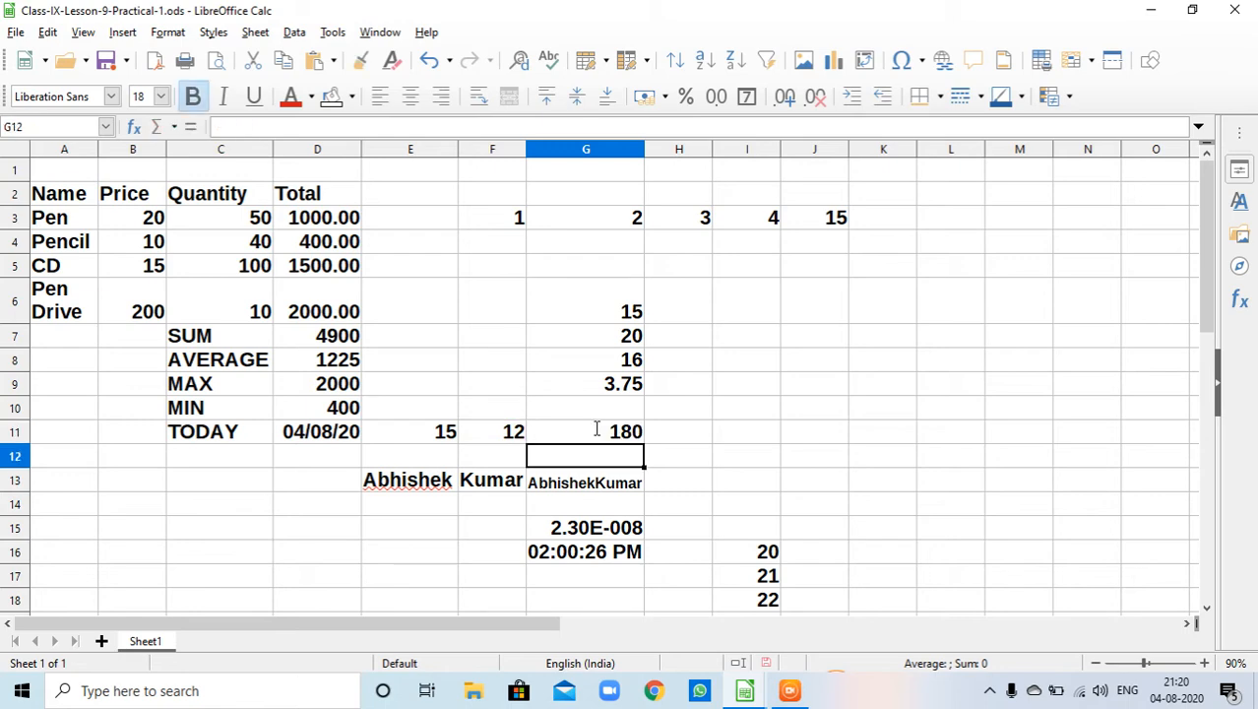
- Examine the formula in G11 and the name text in cells E13 and F13
left_click(597, 431)
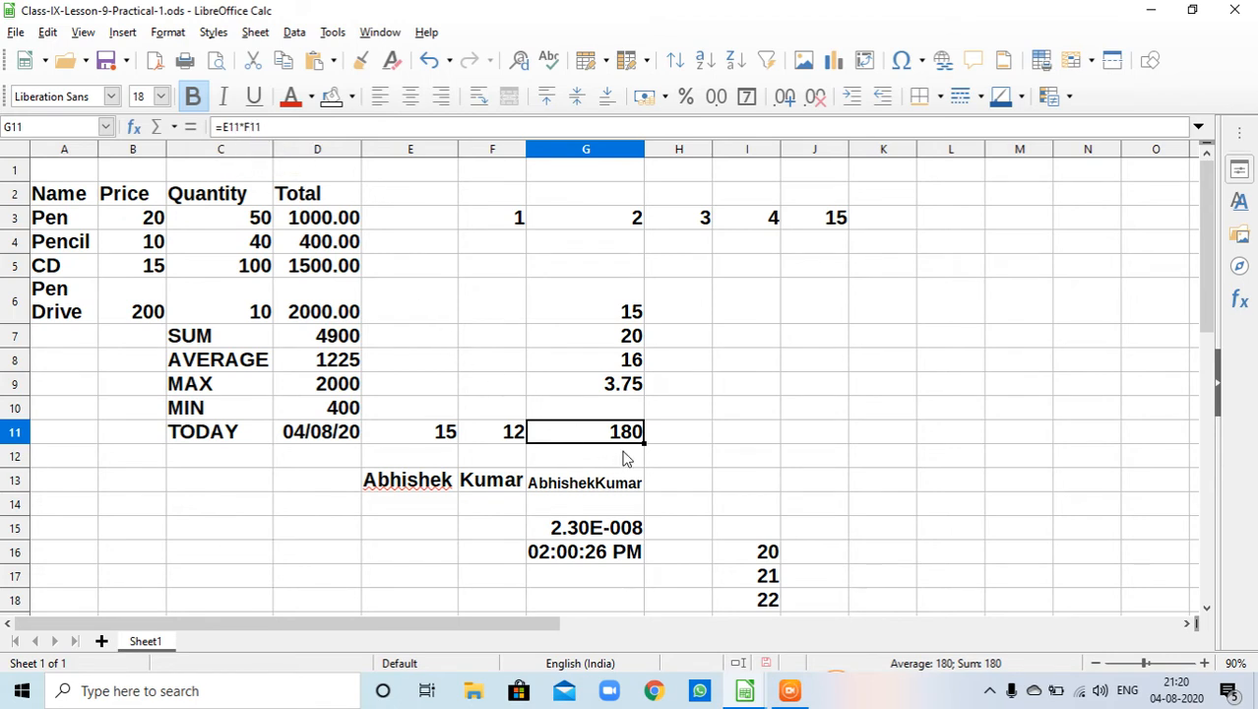
left_click(401, 486)
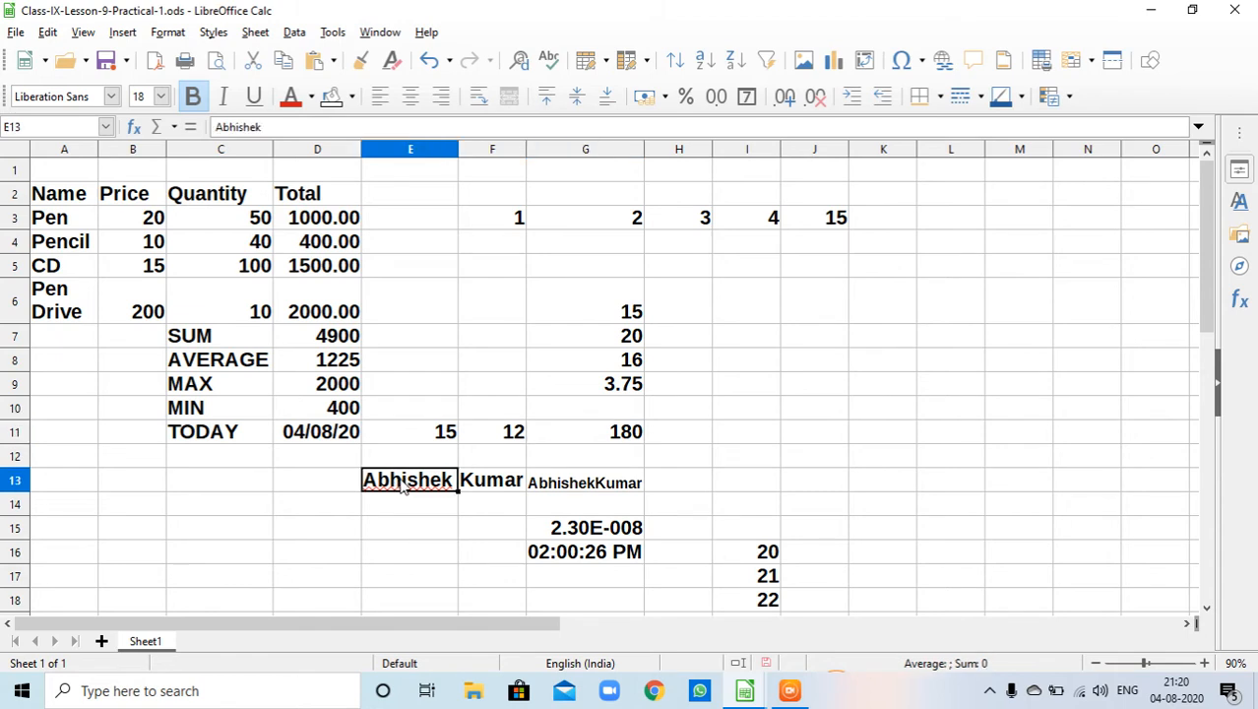
left_click(494, 486)
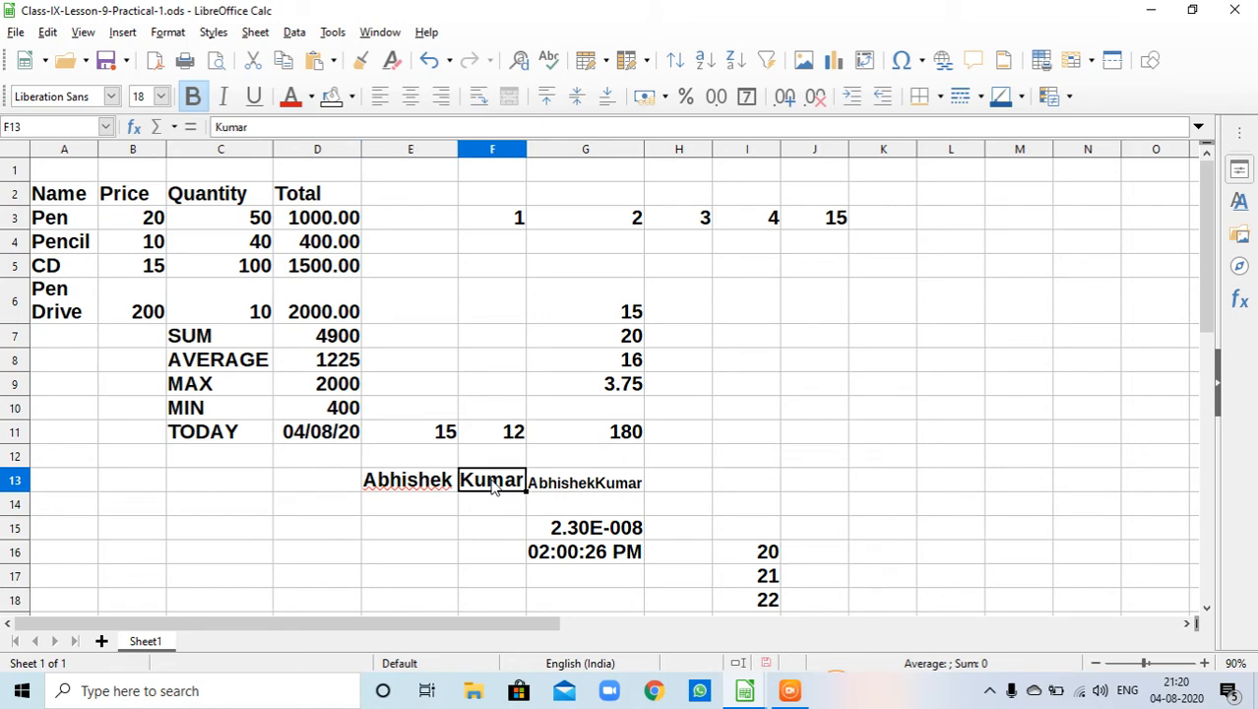
- Try to retype the formula =E13&f13 in cell G13 and clear the cell again
left_click(567, 488)
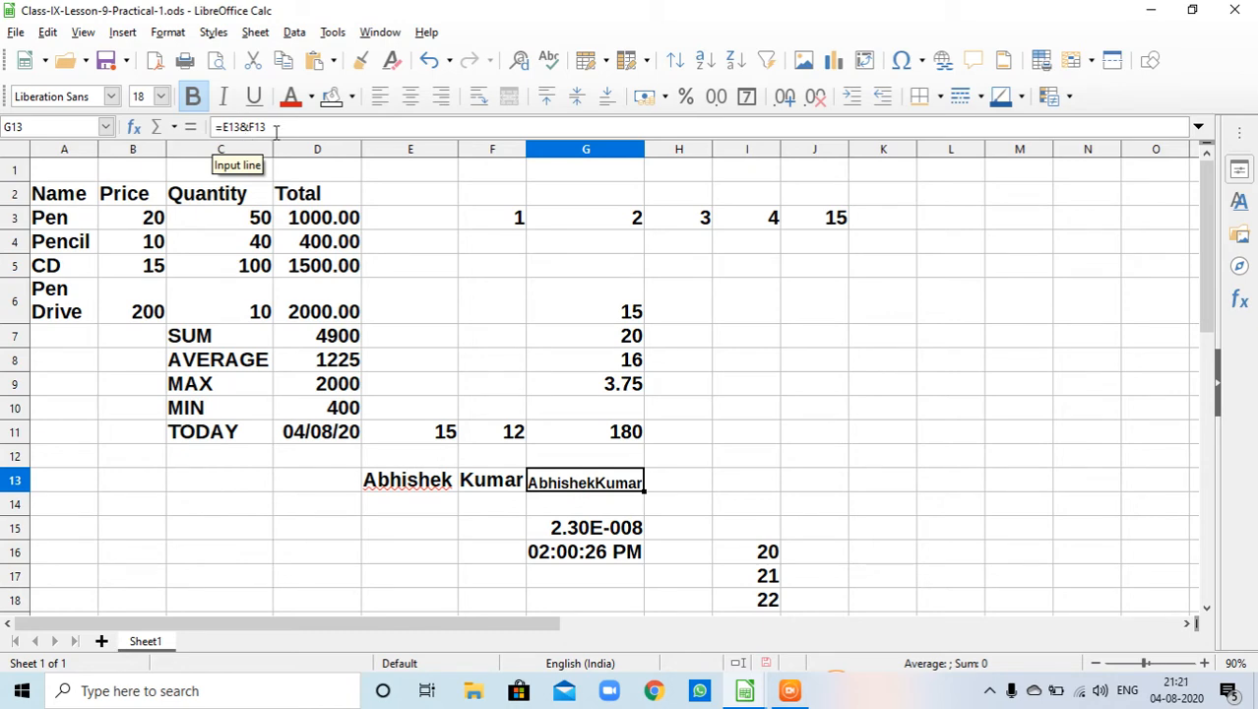
key("BackSpace")
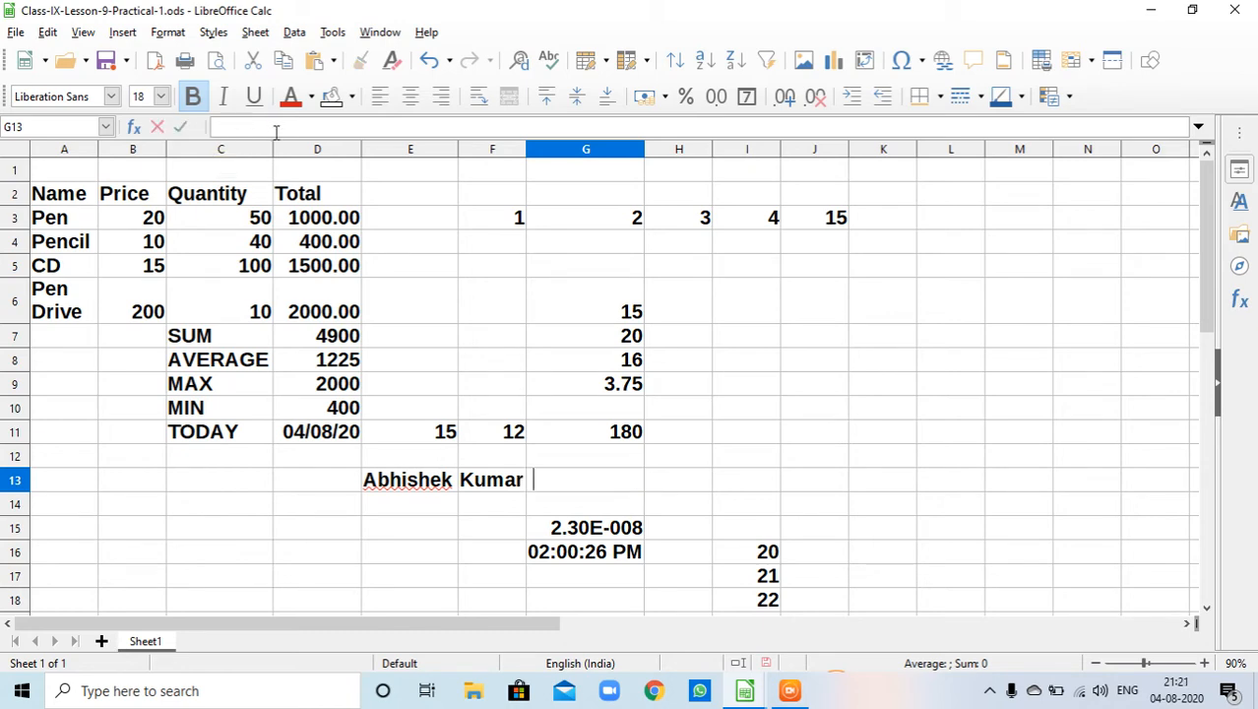
type("=E13&")
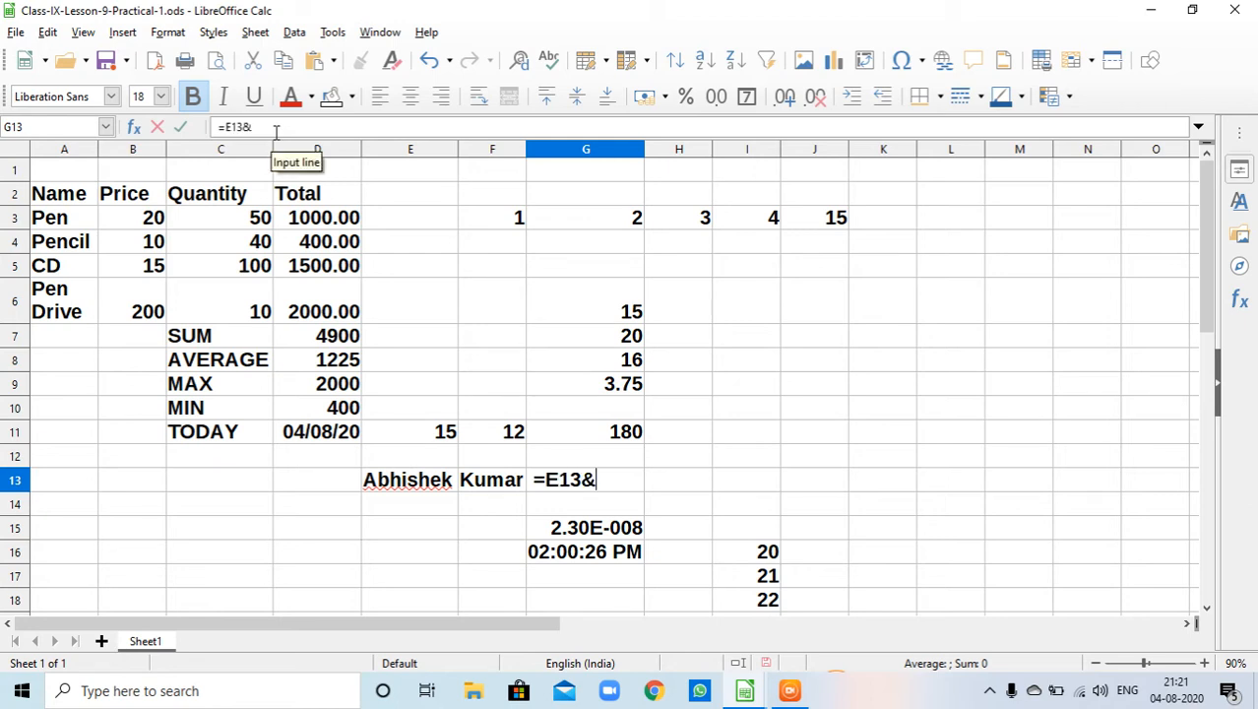
type("f13")
key("Return")
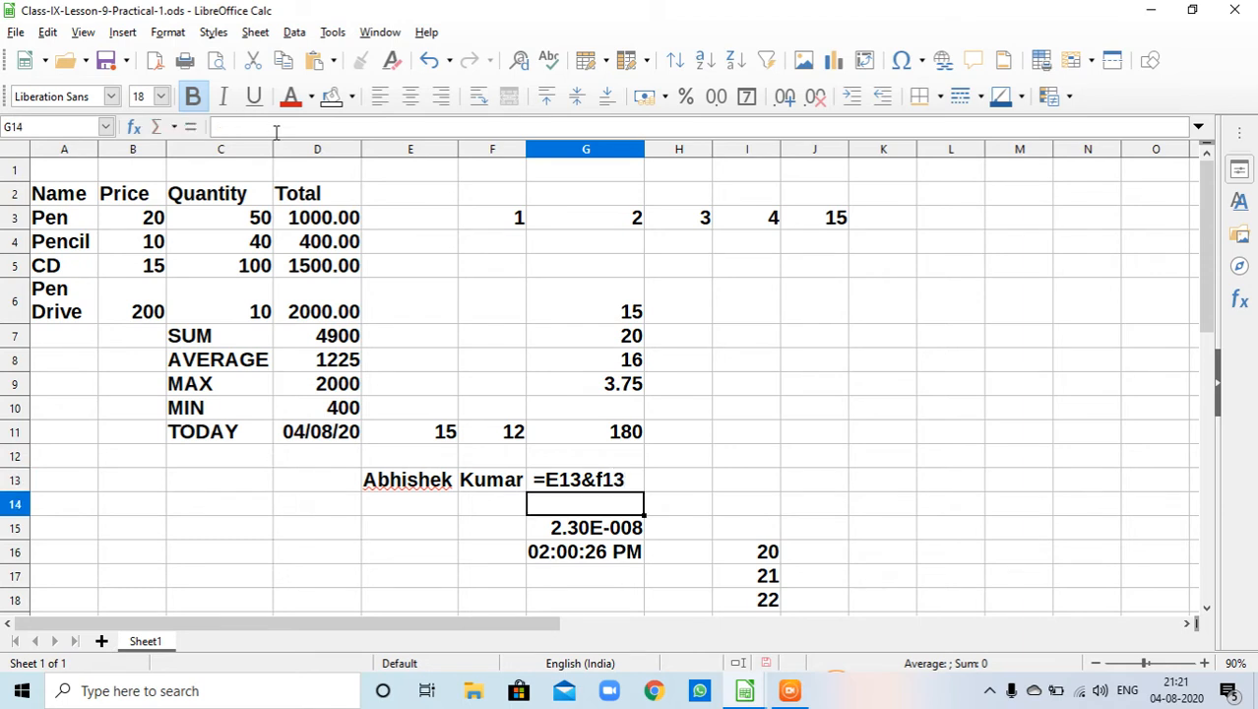
key("Up")
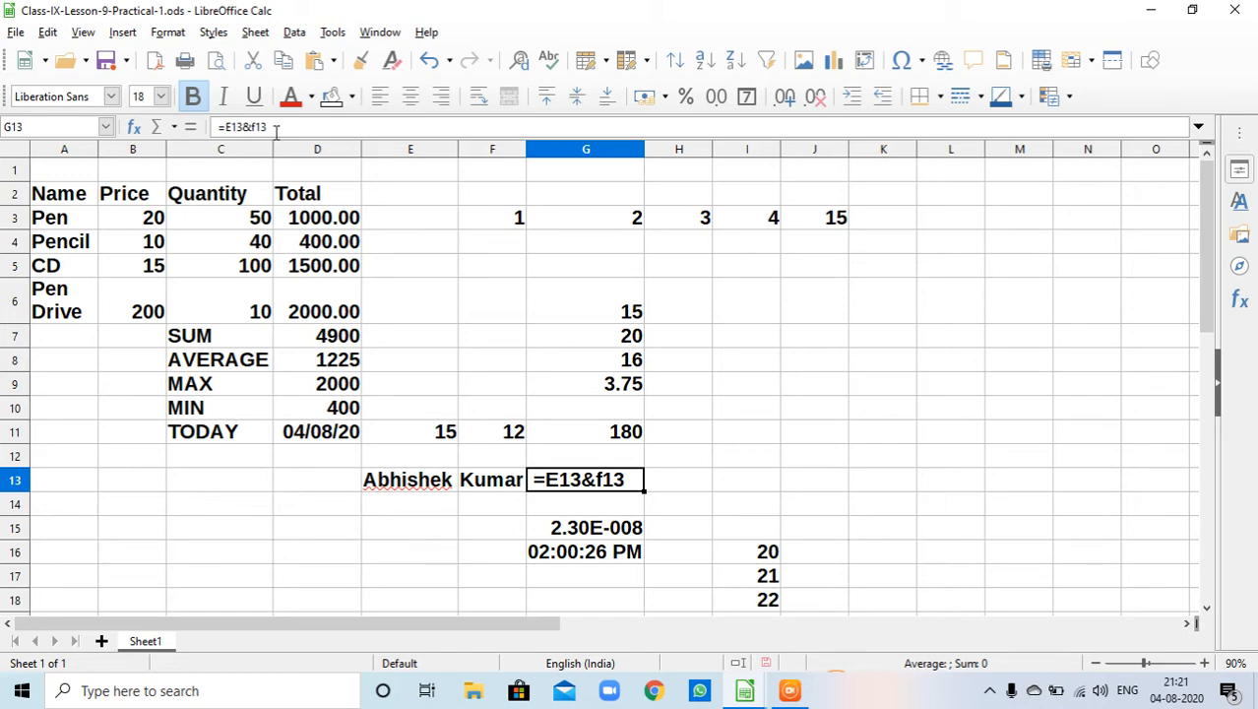
key("BackSpace")
key("Escape")
key("Delete")
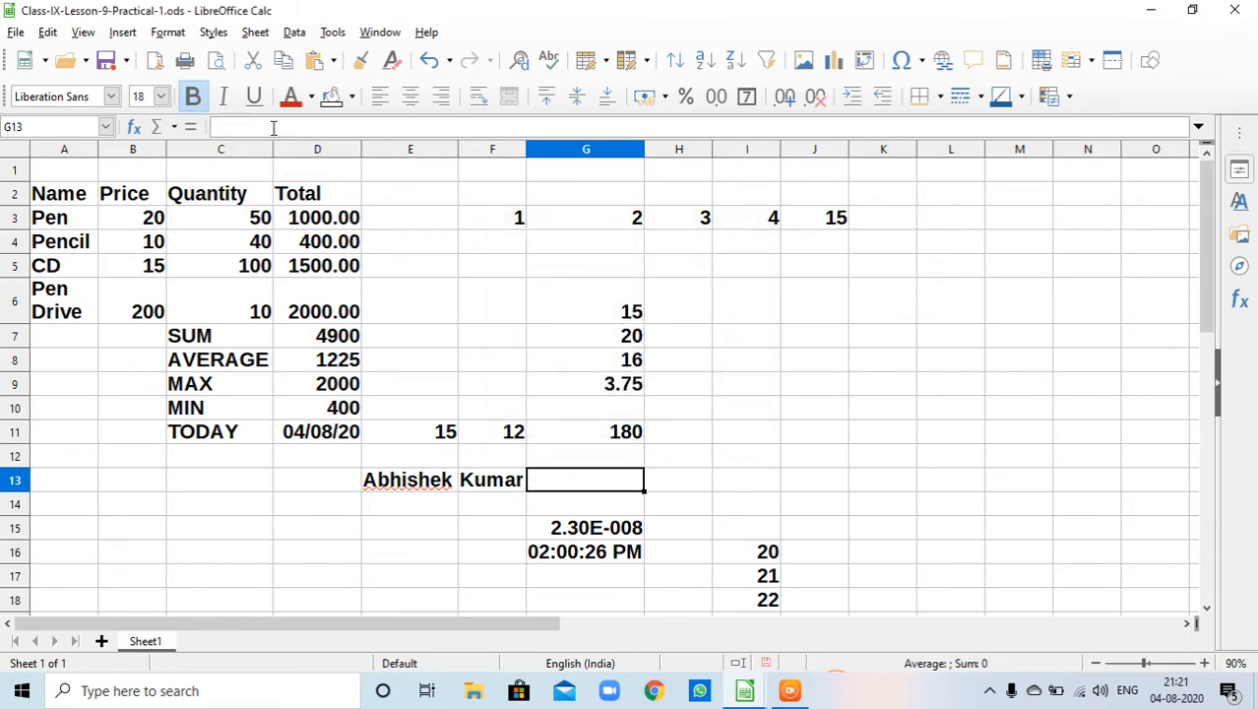
- Enter the formula =E13&F13 in cell G13 by pointing to cells E13 and F13 to join the name parts
type("=")
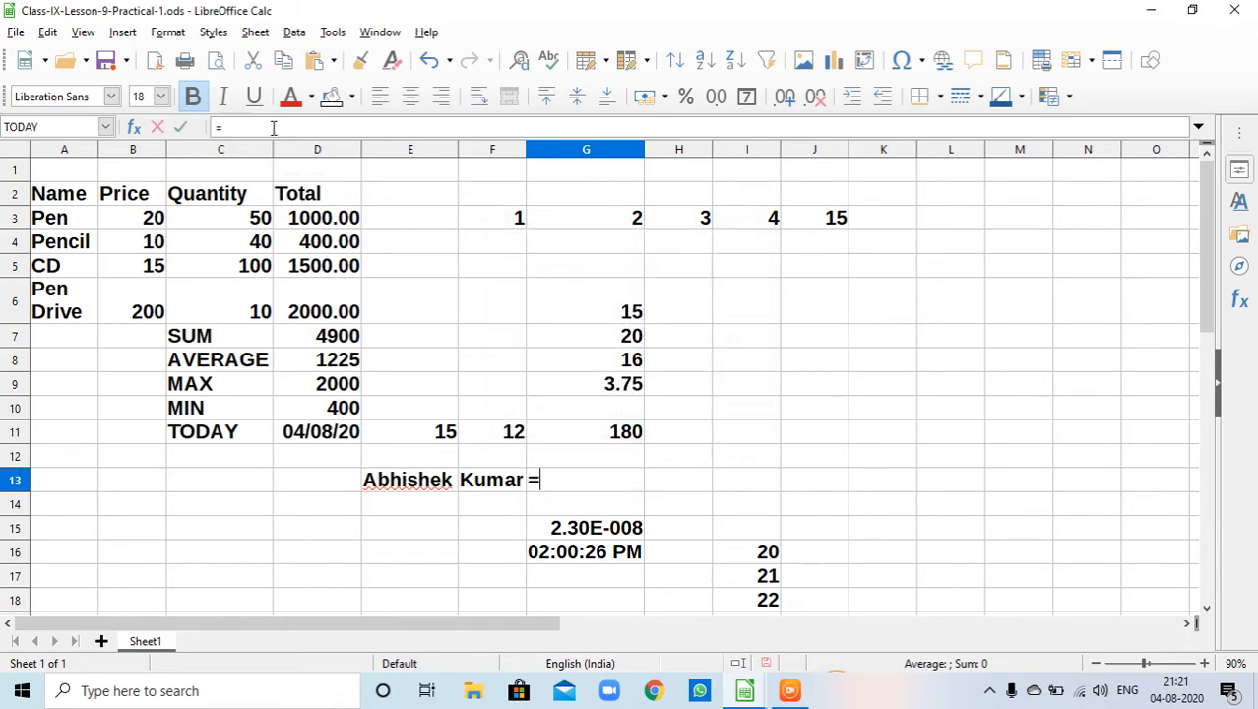
key("Left")
key("Left")
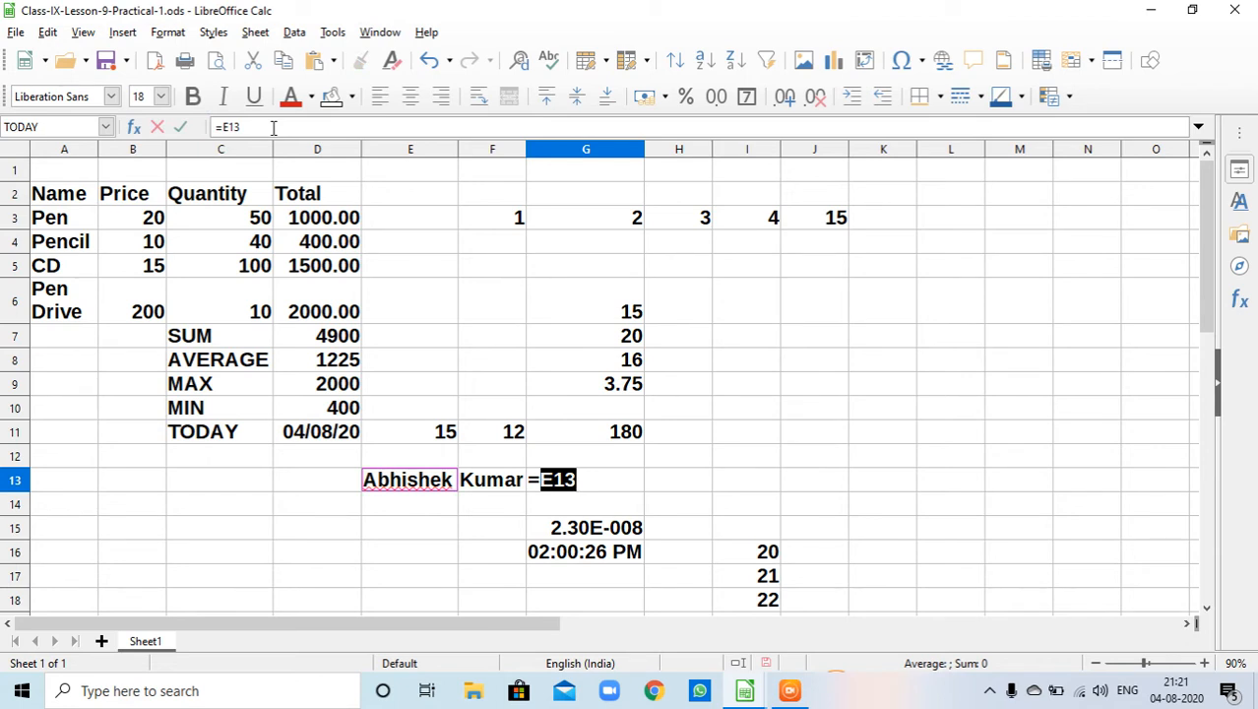
type("&")
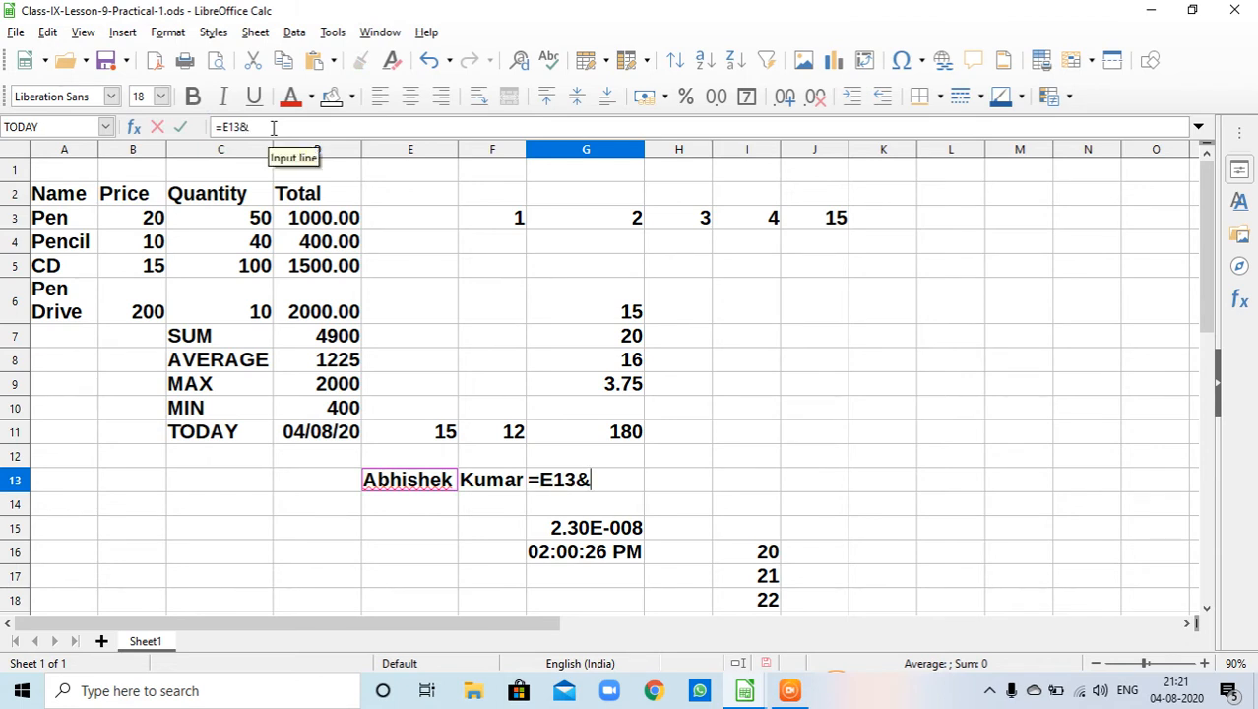
key("Left")
key("Left")
key("Left")
key("Right")
key("Right")
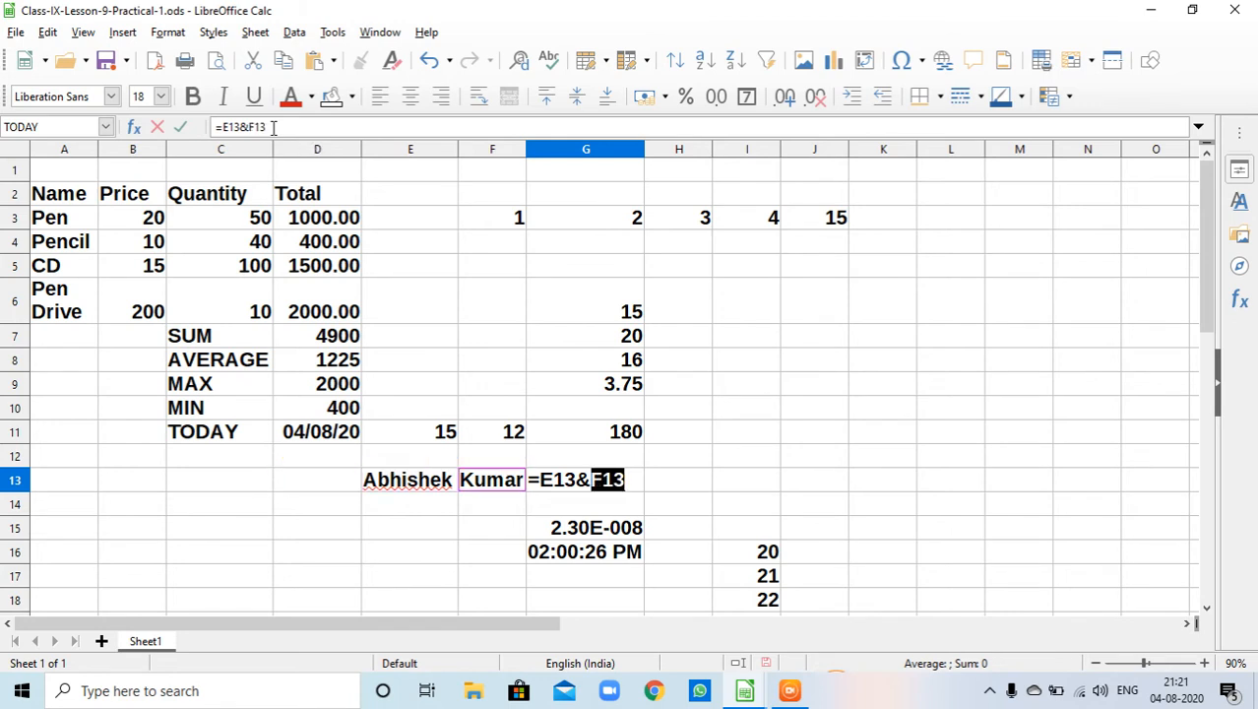
key("Return")
key("ctrl+b")
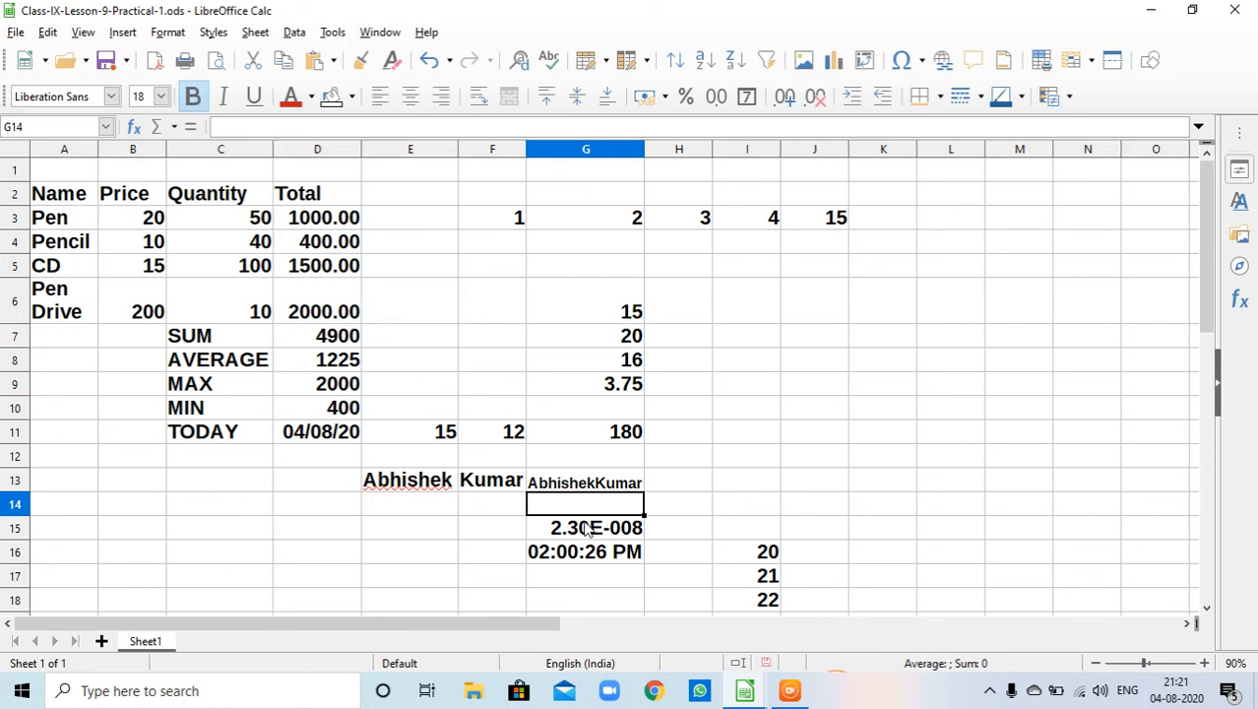
- Widen column G so the joined name fits
left_click(638, 487)
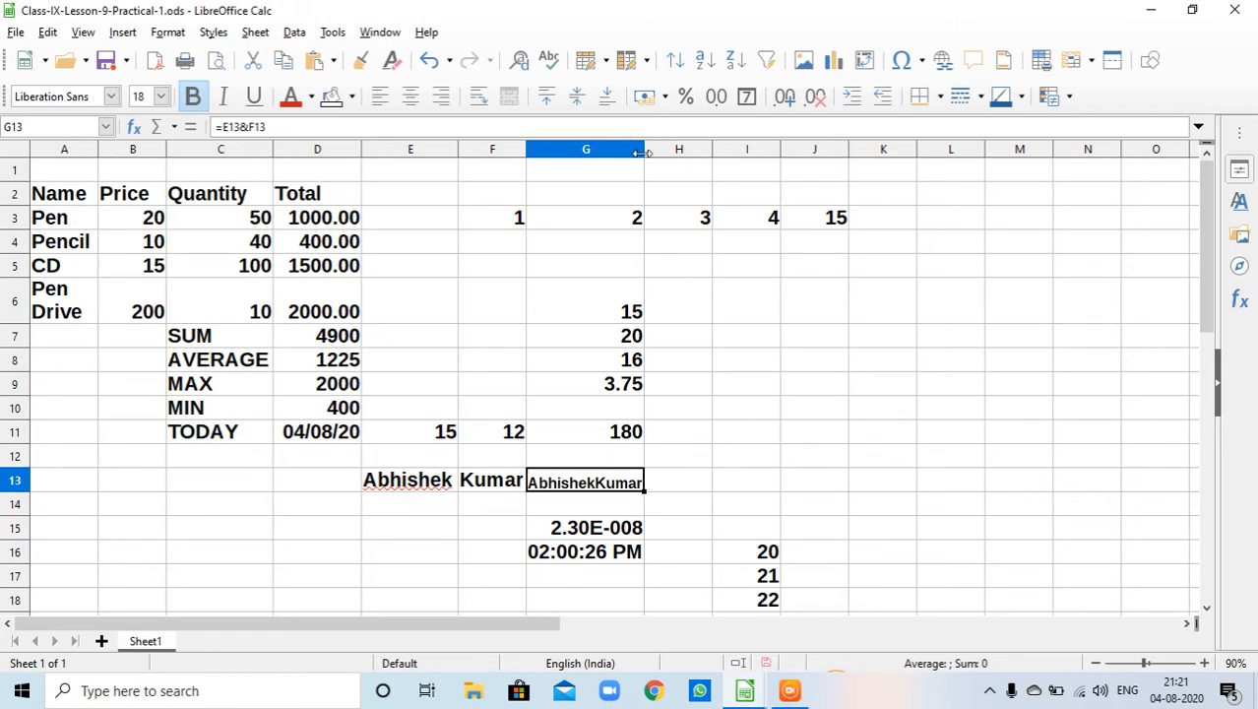
mouse_move(643, 160)
left_mouse_down()
mouse_move(632, 161)
mouse_move(665, 170)
left_mouse_up()
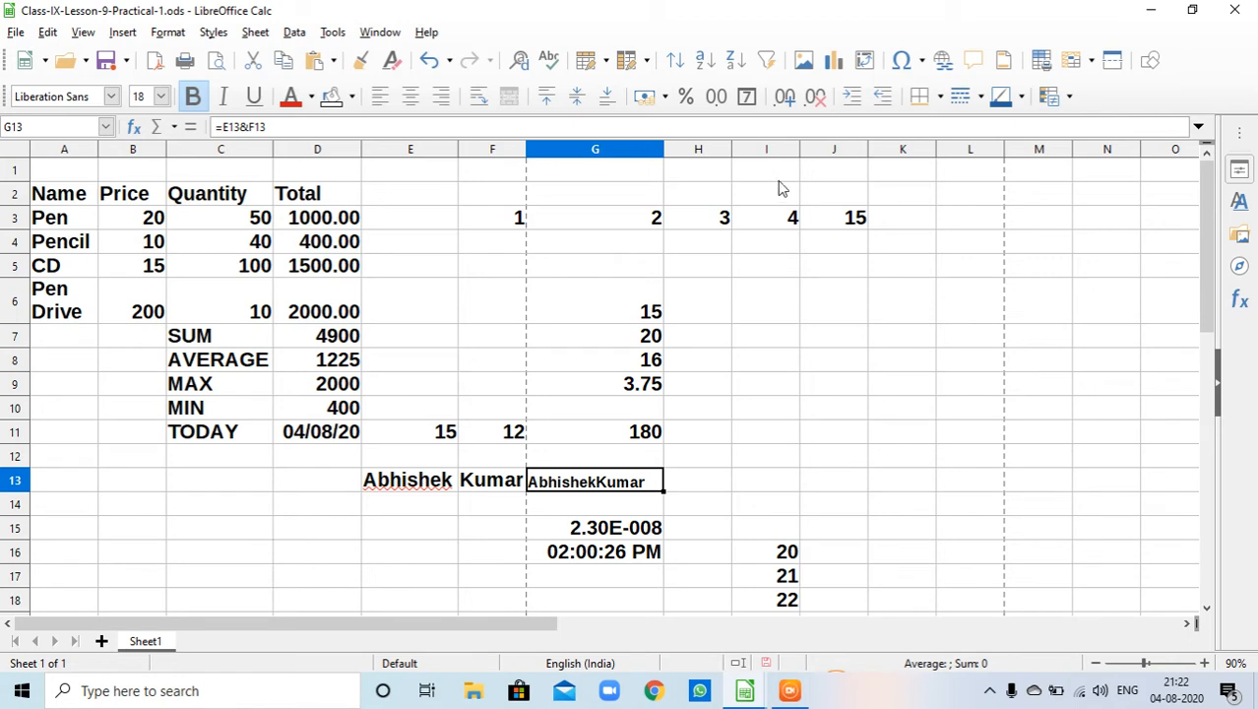
- Clear the summary results in cells D7 to D11
left_click(855, 225)
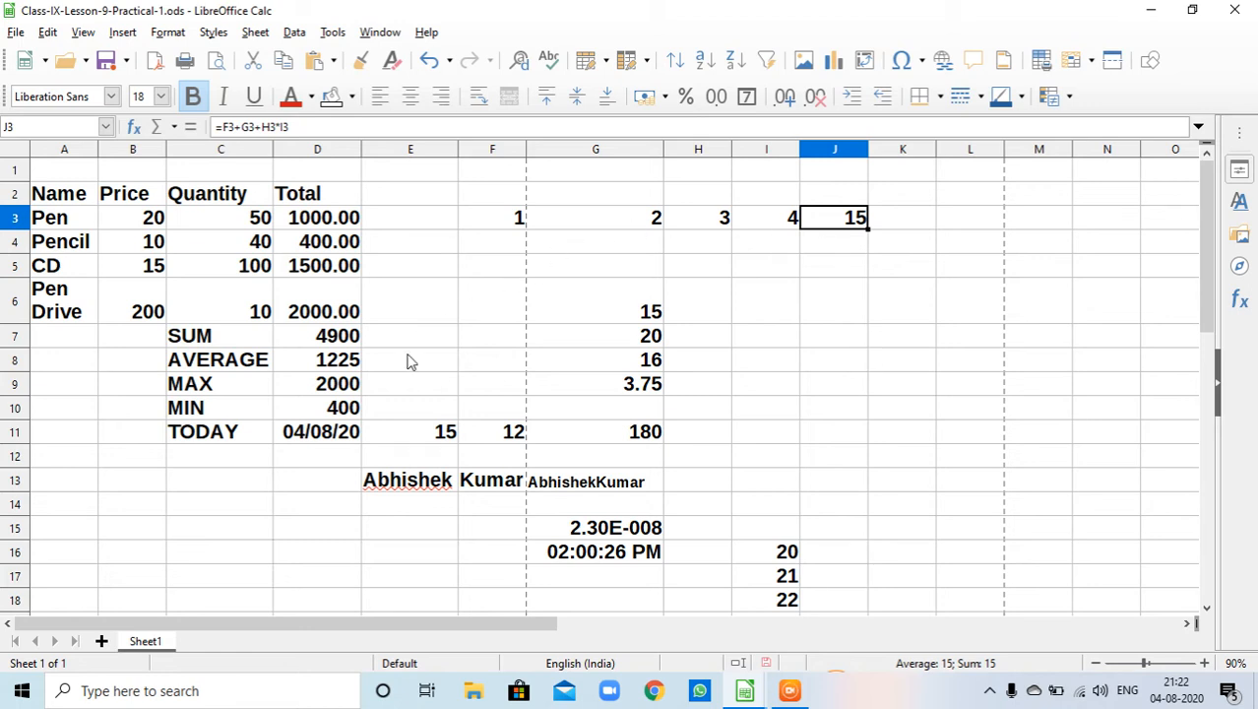
left_click(330, 345)
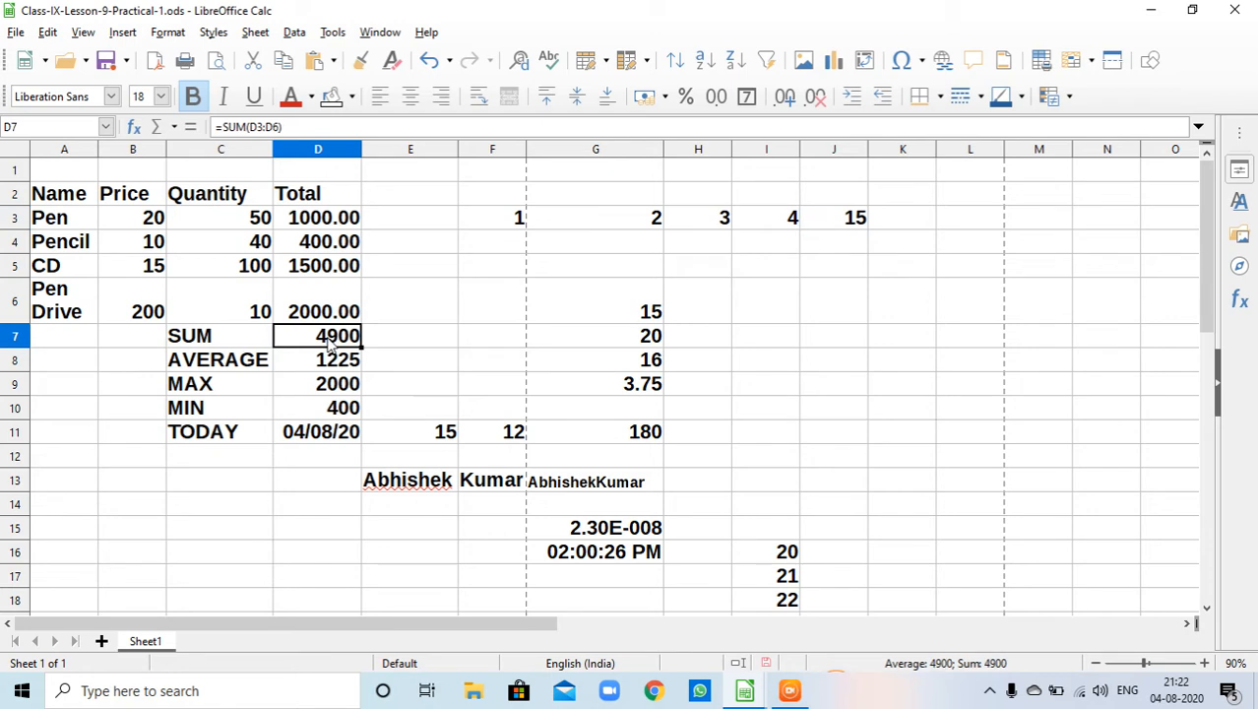
key("shift+Down")
key("shift+Down")
key("shift+Down")
key("shift+Down")
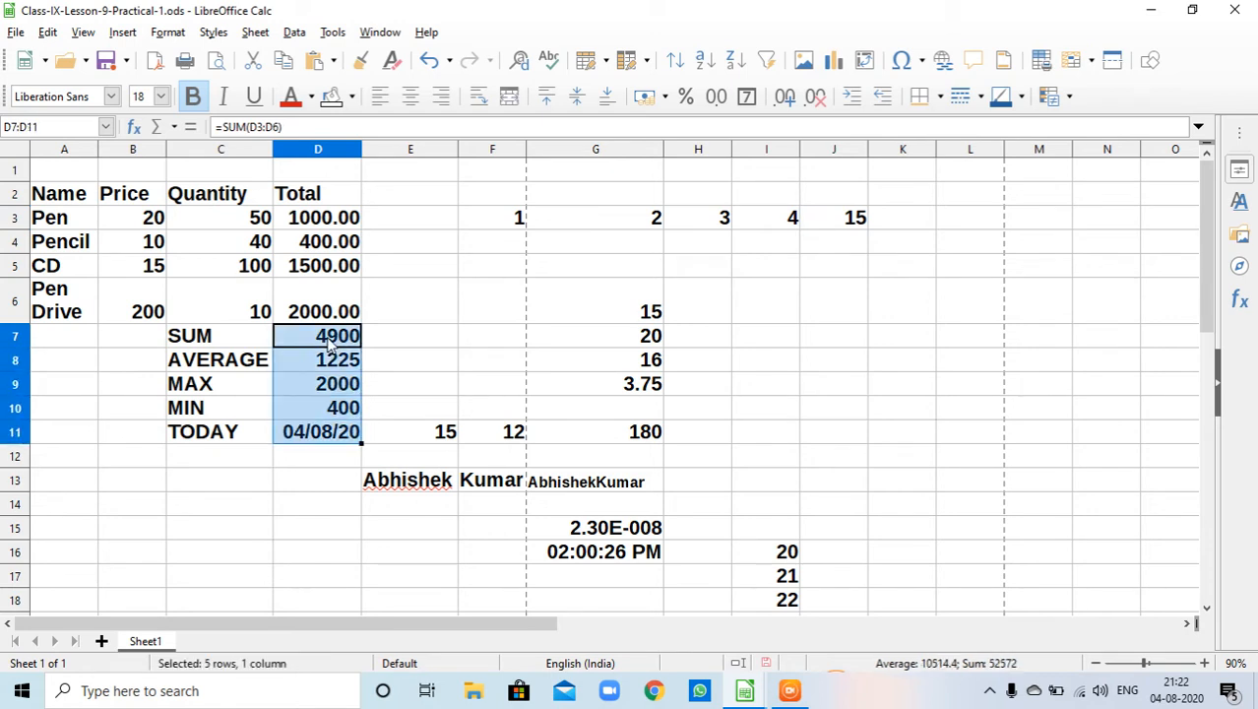
key("Delete")
- Enter the formula =SUM(D3:D6) in cell D7 to total the item amounts
type("=")
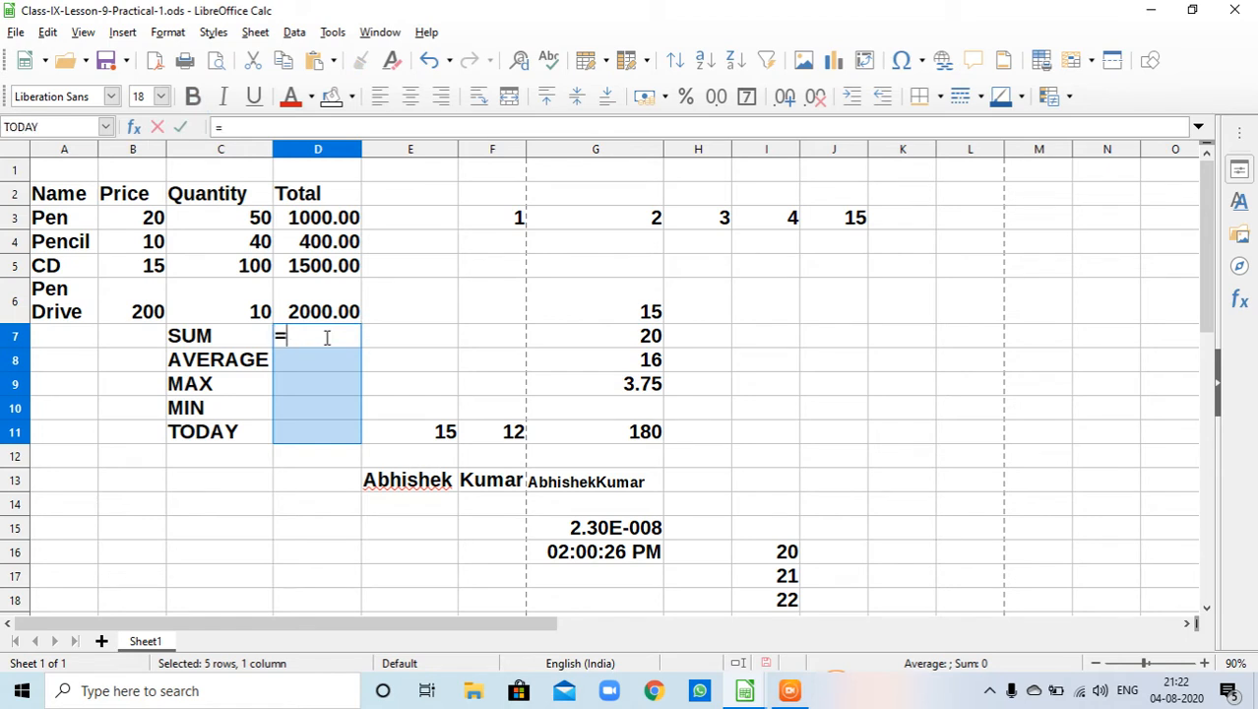
type("sum")
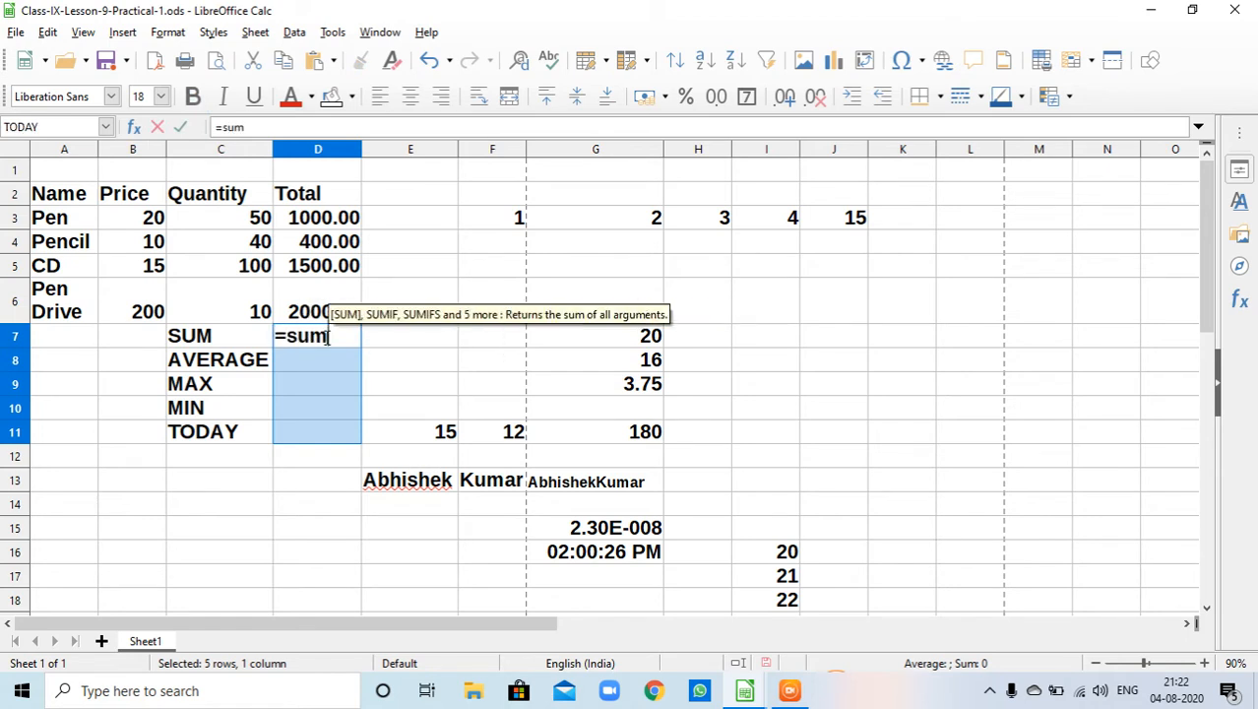
type("(d")
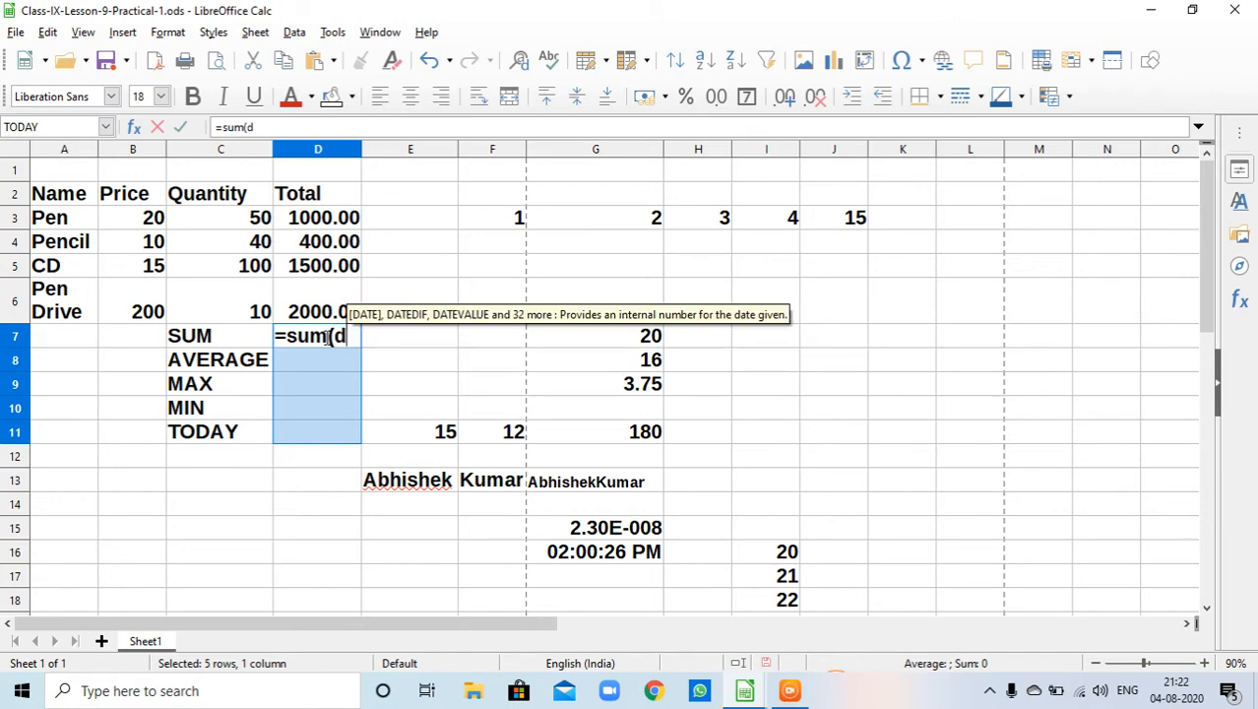
type("3:")
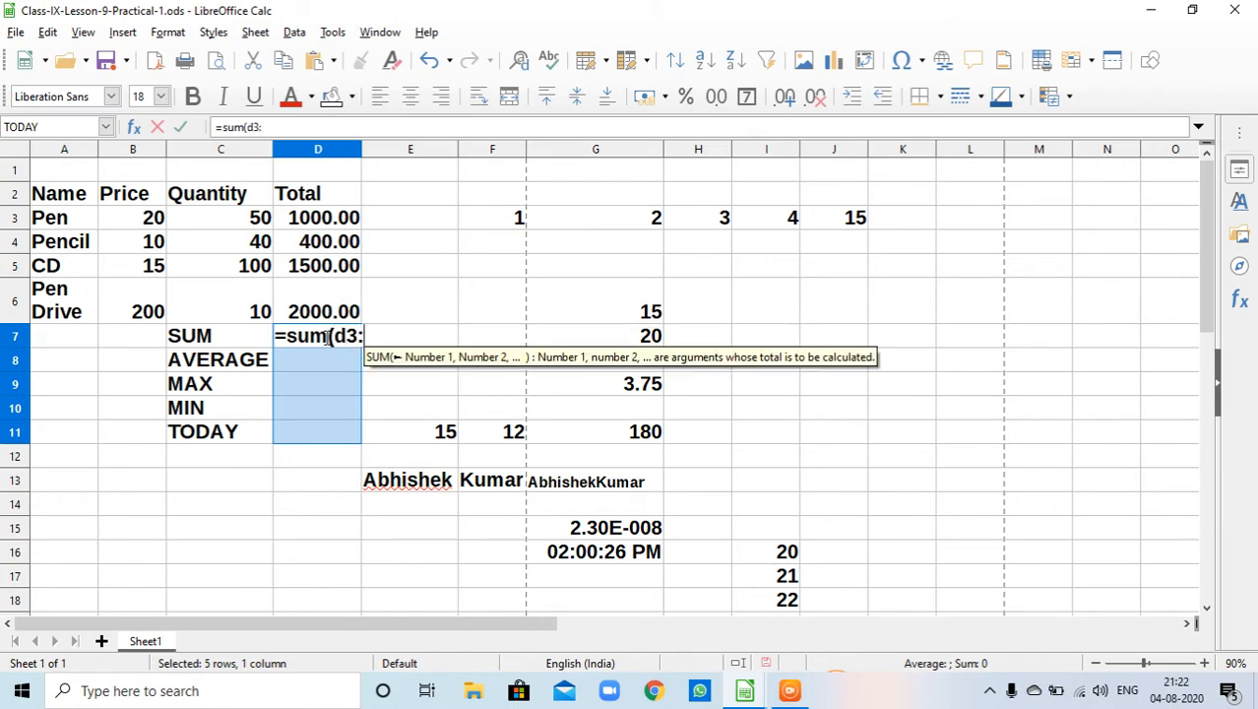
type("d6")
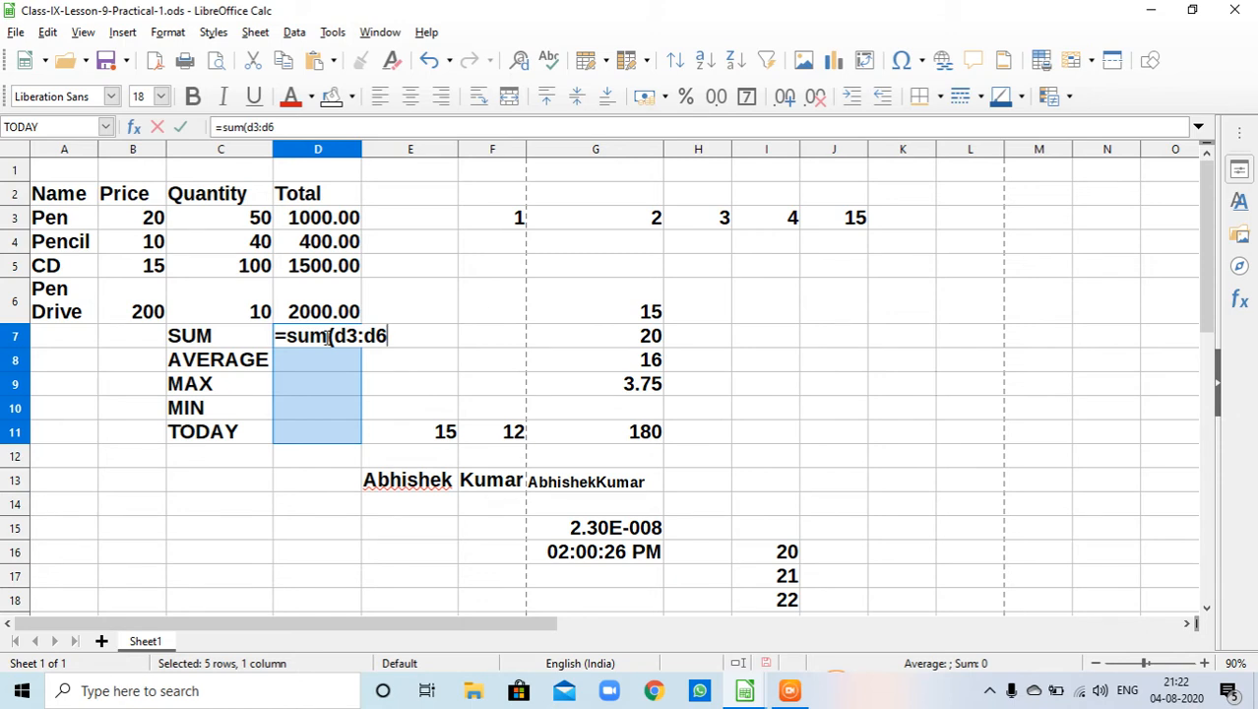
type(")")
key("Return")
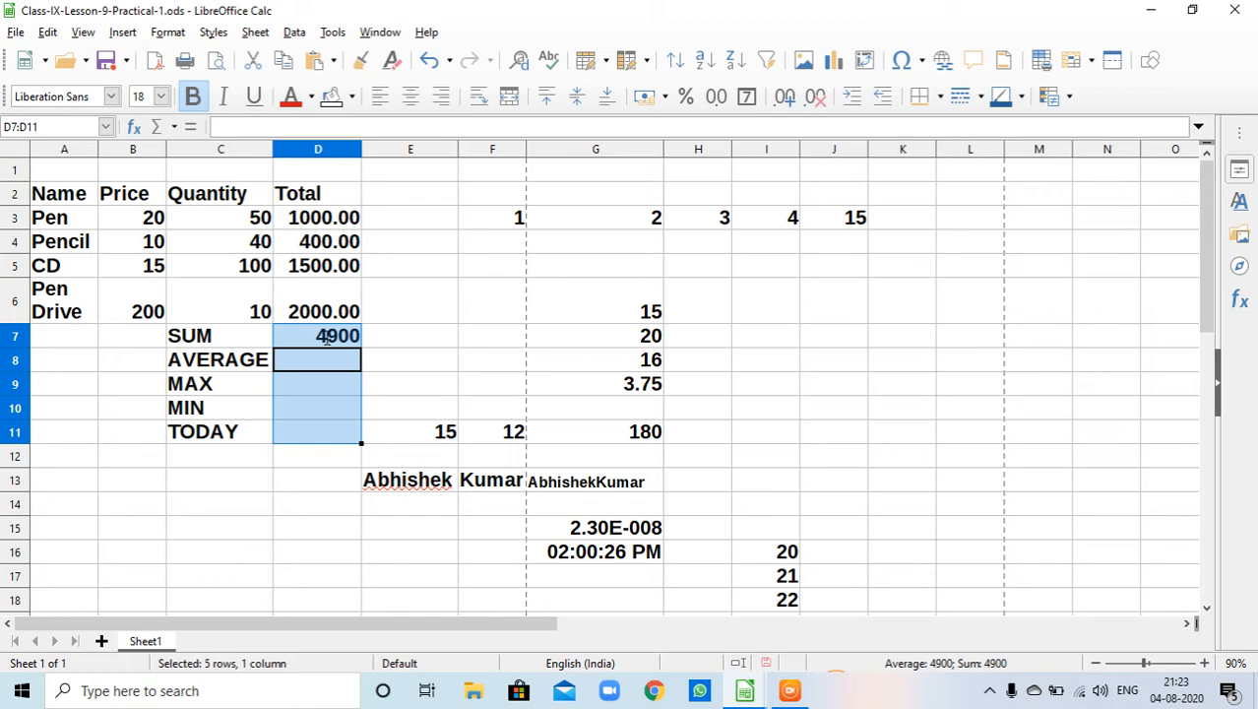
- Enter the formula =AVERAGE(D3:D6) in cell D8 next to the AVERAGE label
left_click(334, 339)
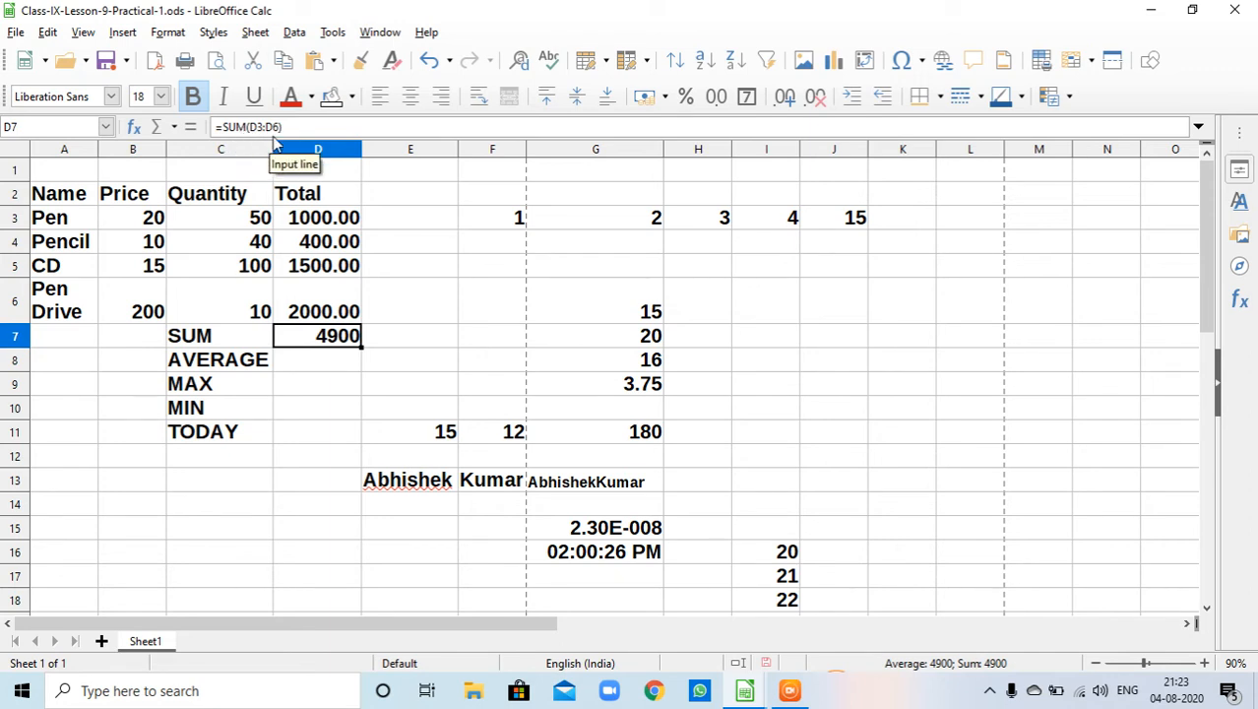
left_click(311, 361)
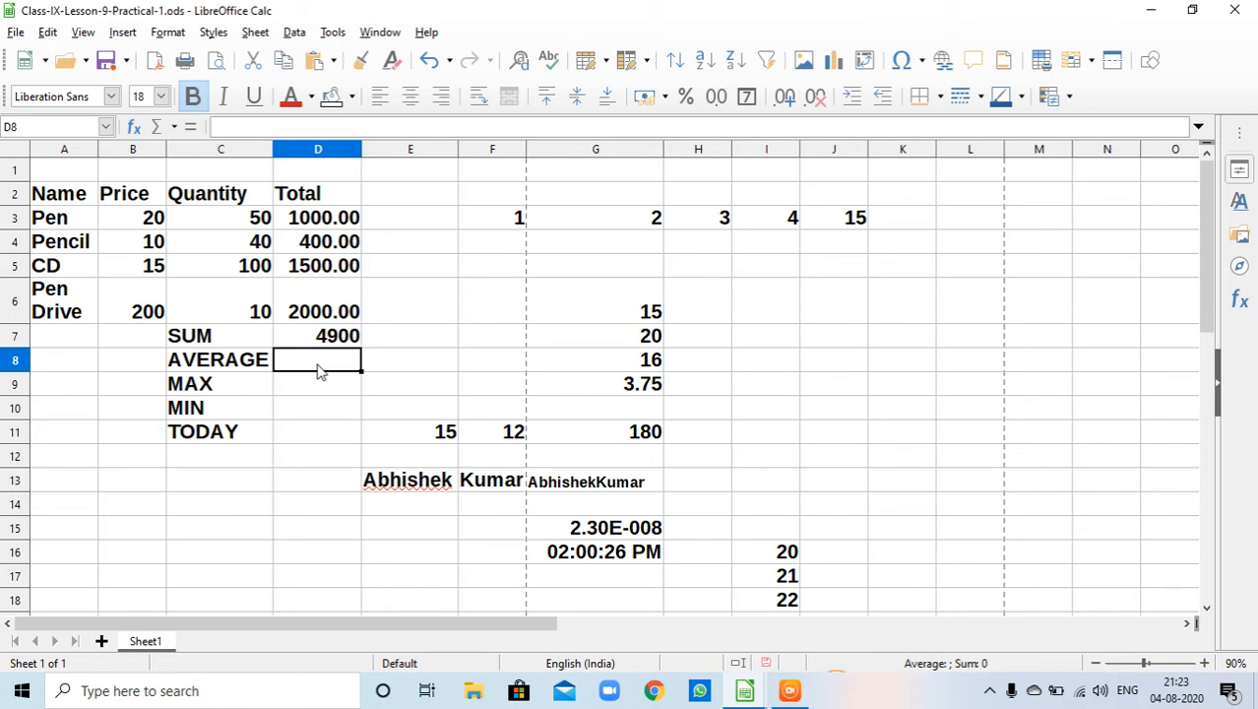
type("=A")
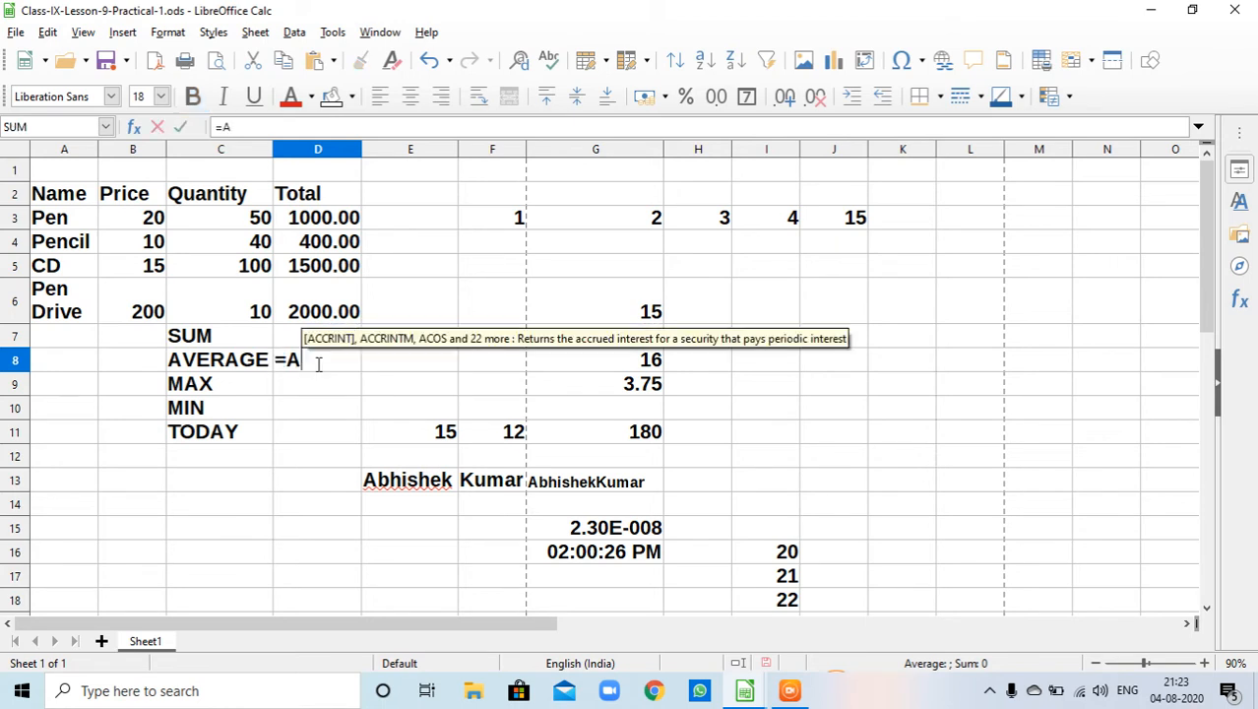
type("verage")
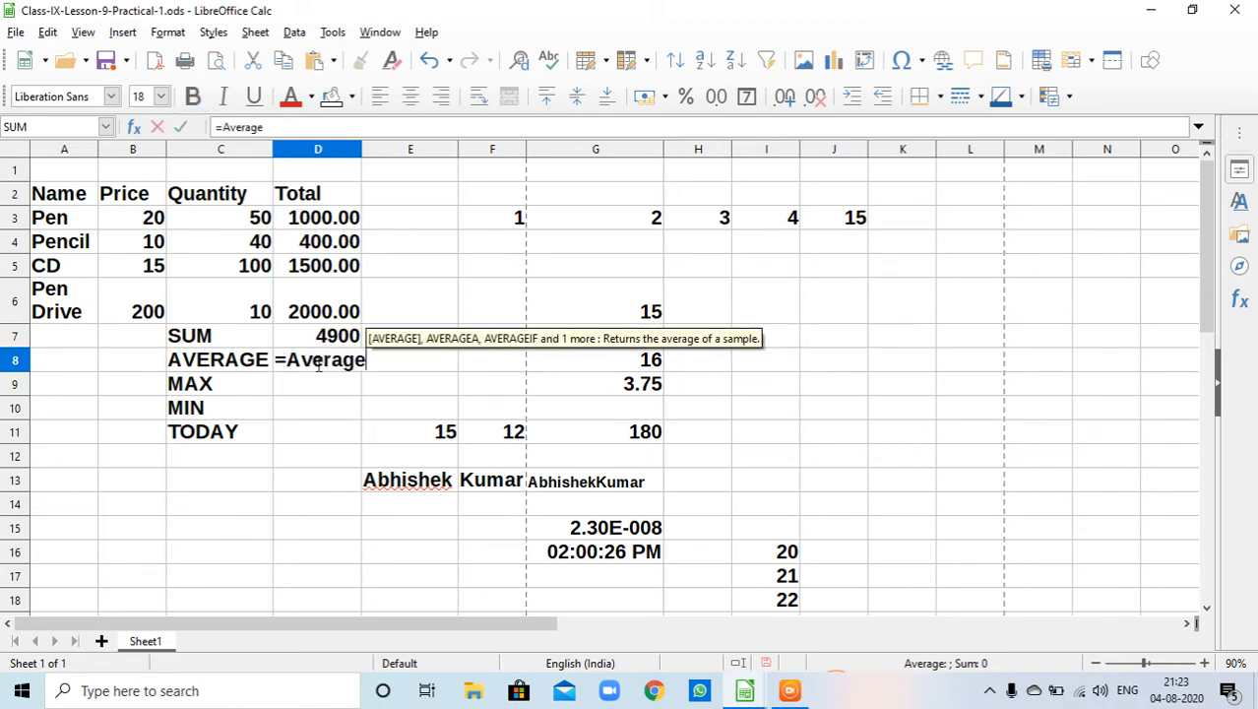
type("(")
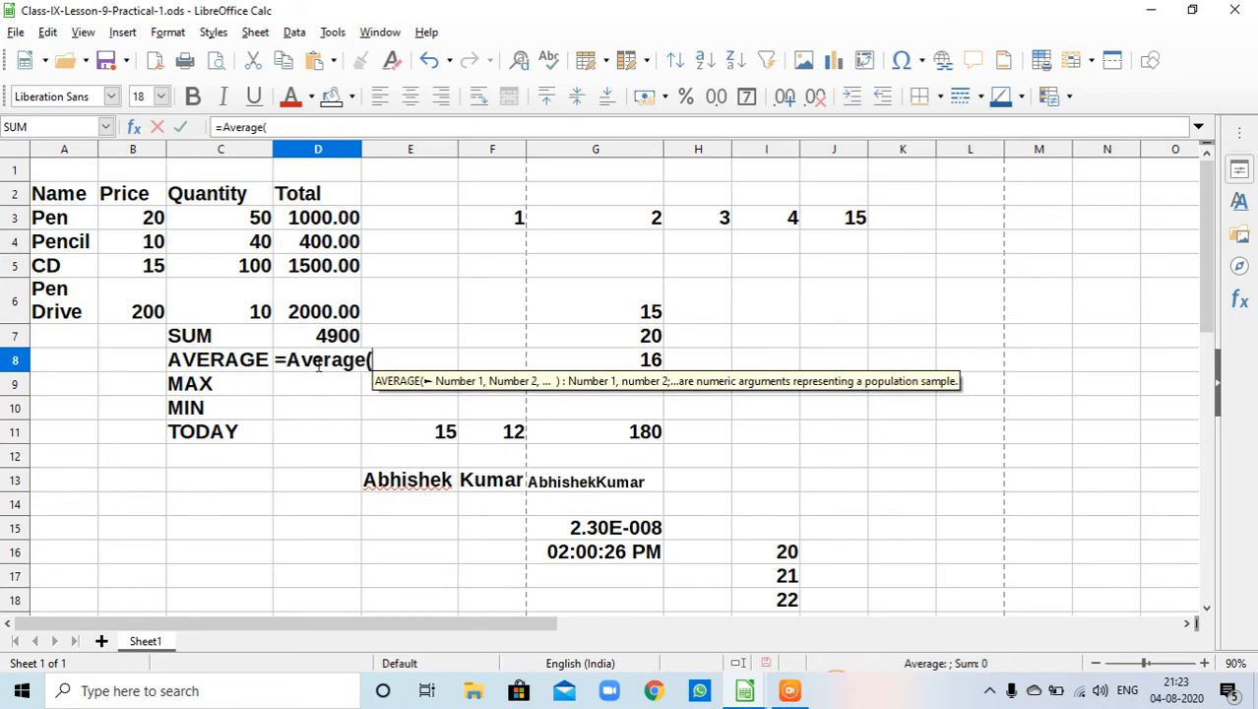
type("d3")
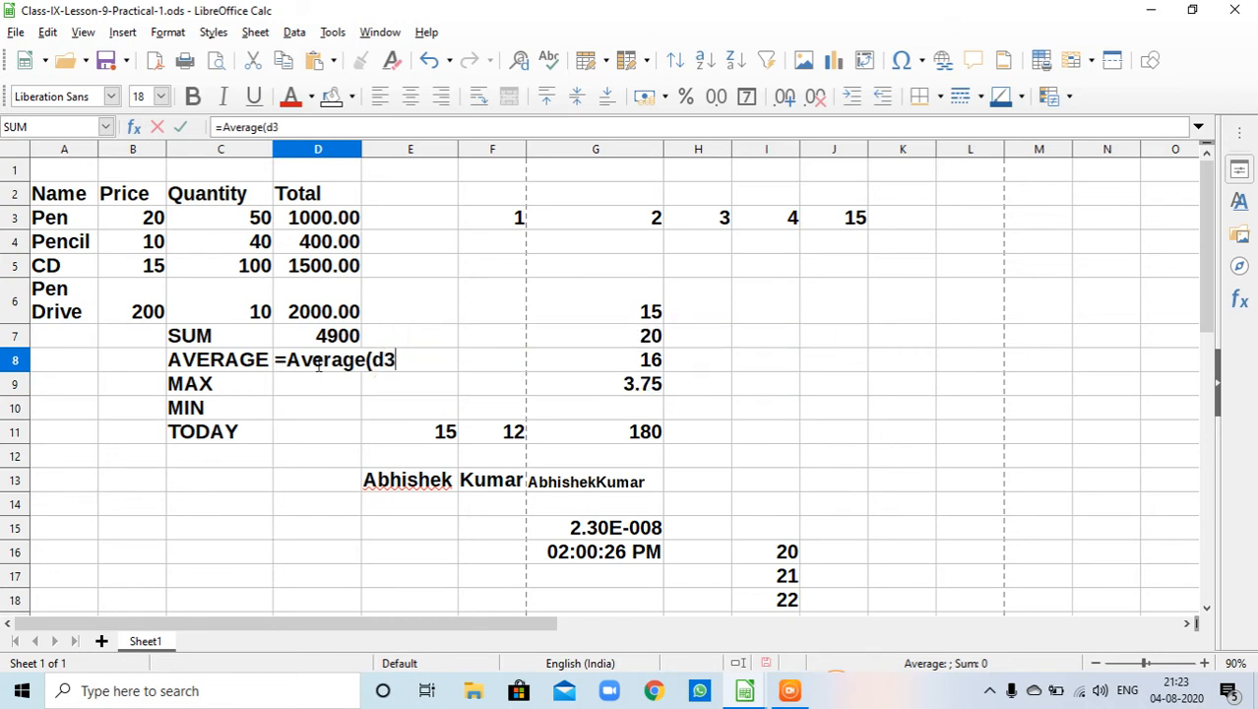
type(":d")
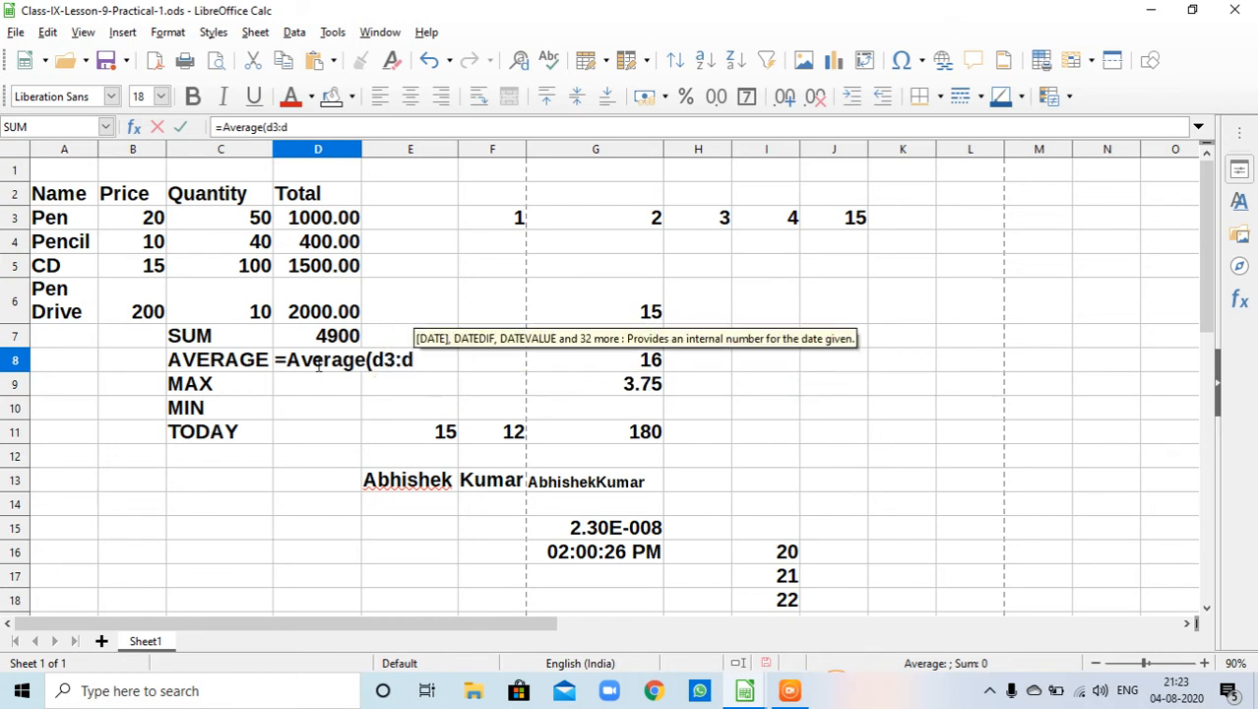
type("6)")
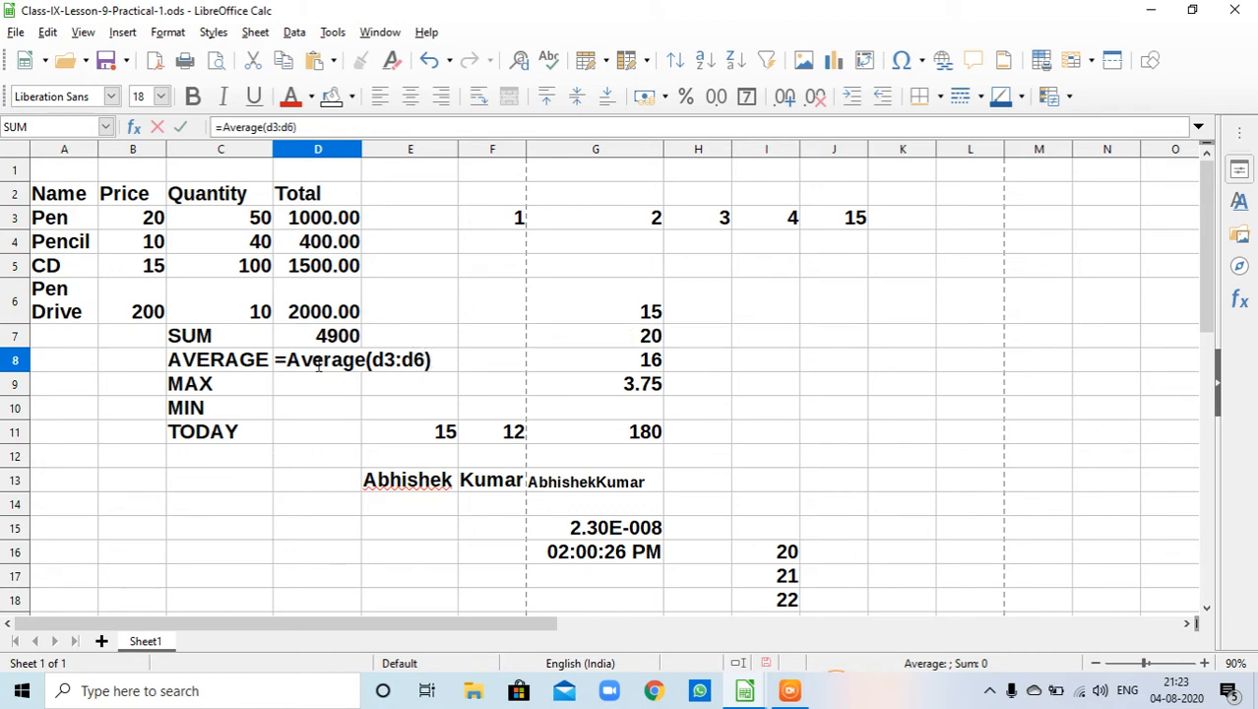
key("Return")
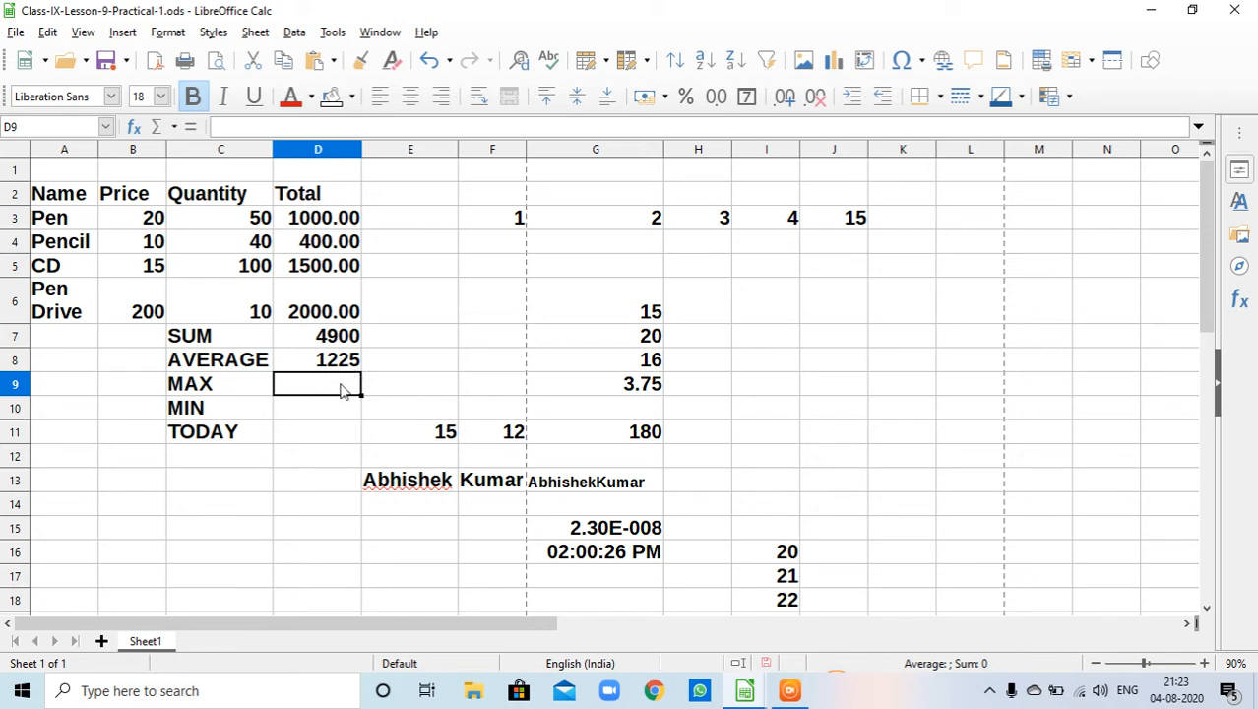
- Enter the formula =MAX(D3:D6) in cell D9 to find the highest total
type("=Ma")
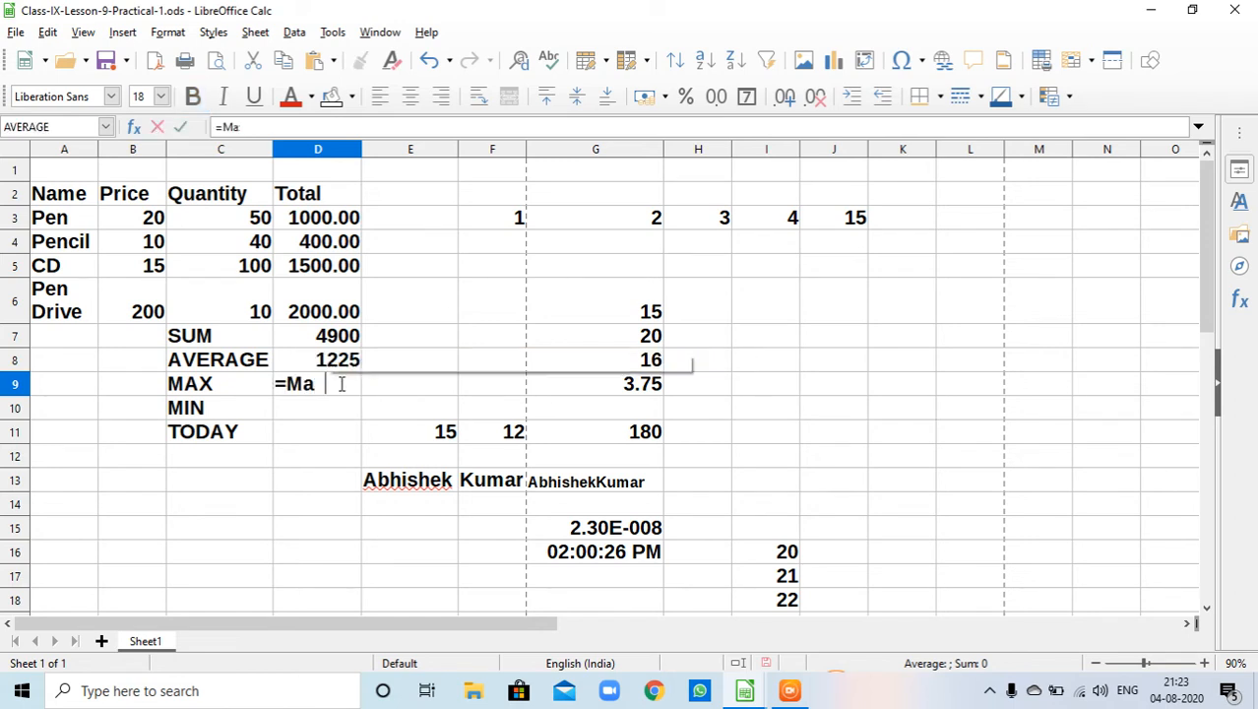
type("x(")
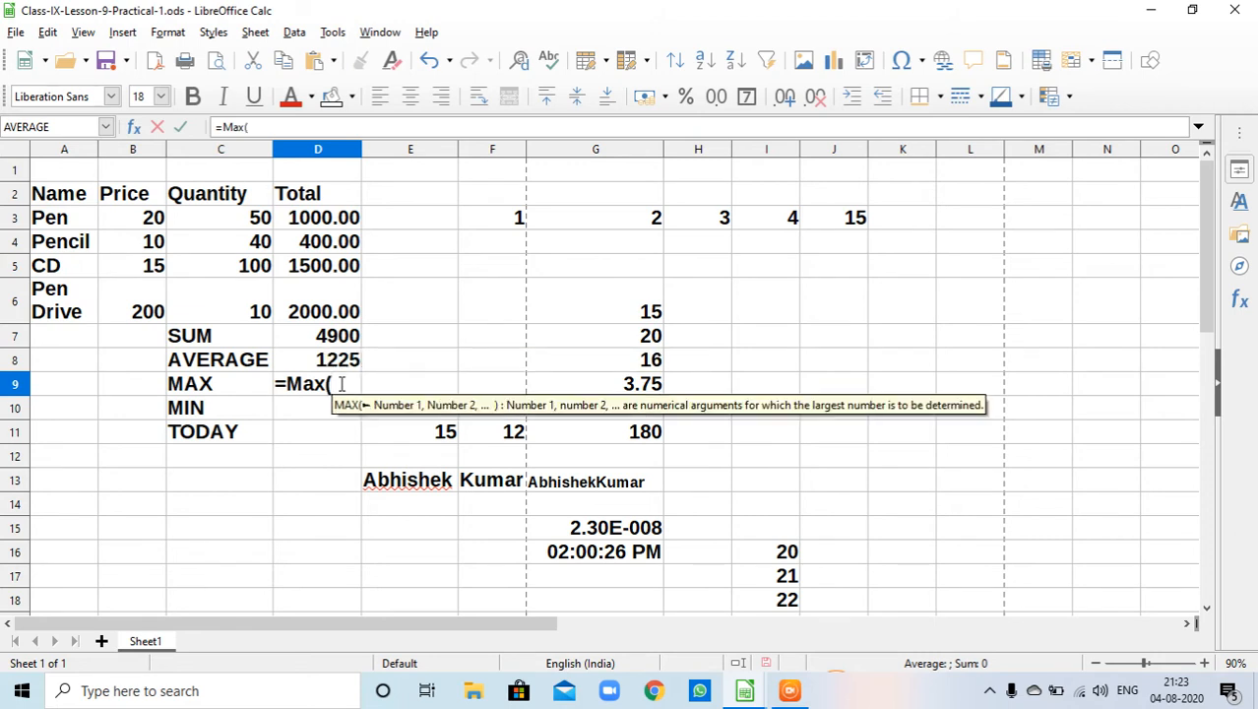
type("d3:d")
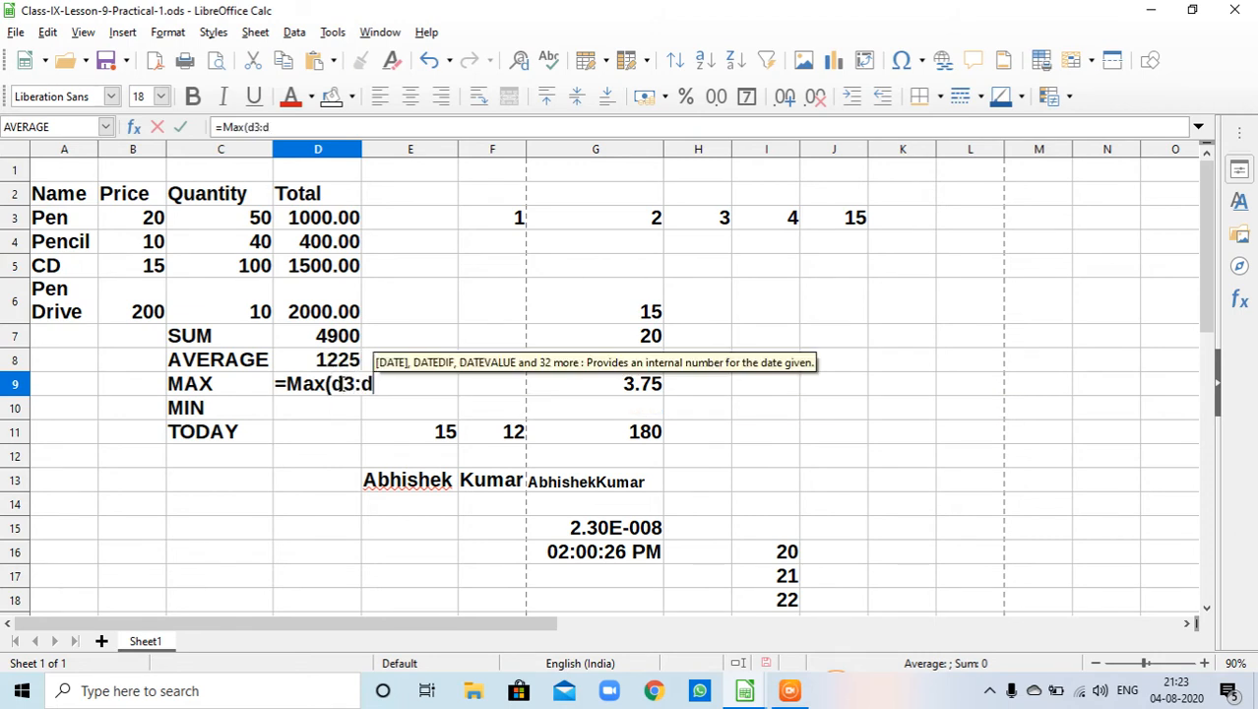
type("6)")
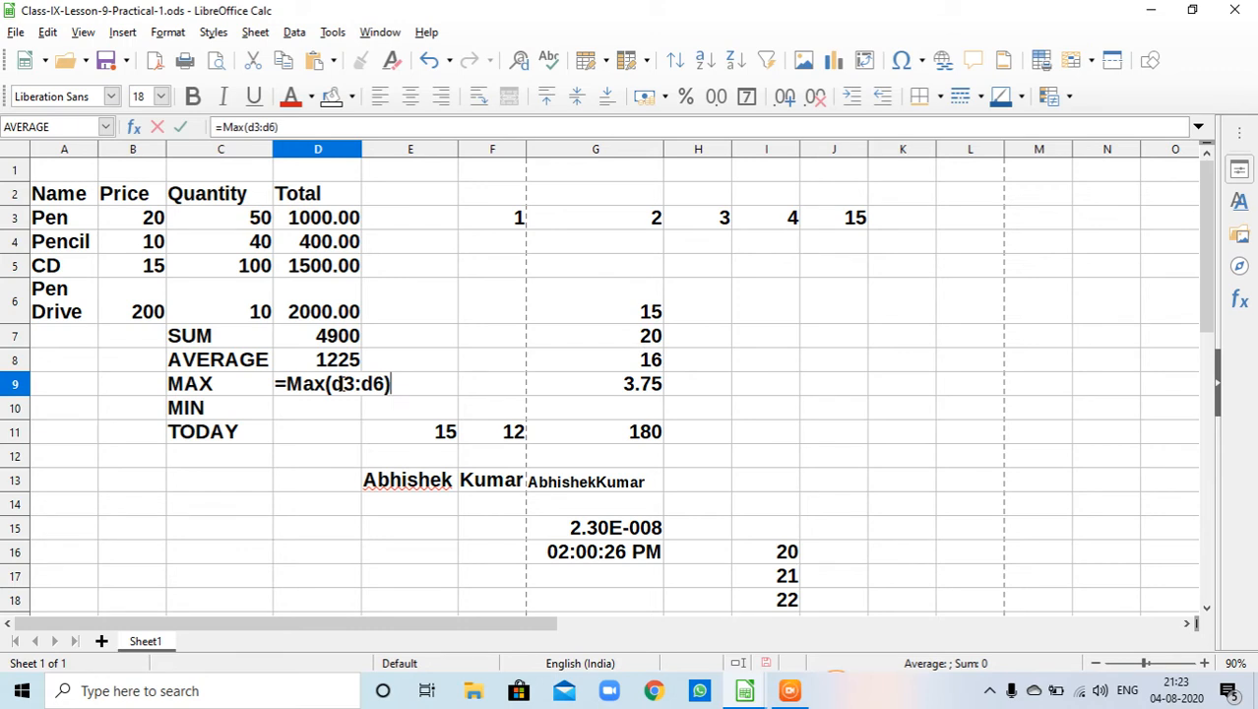
key("Return")
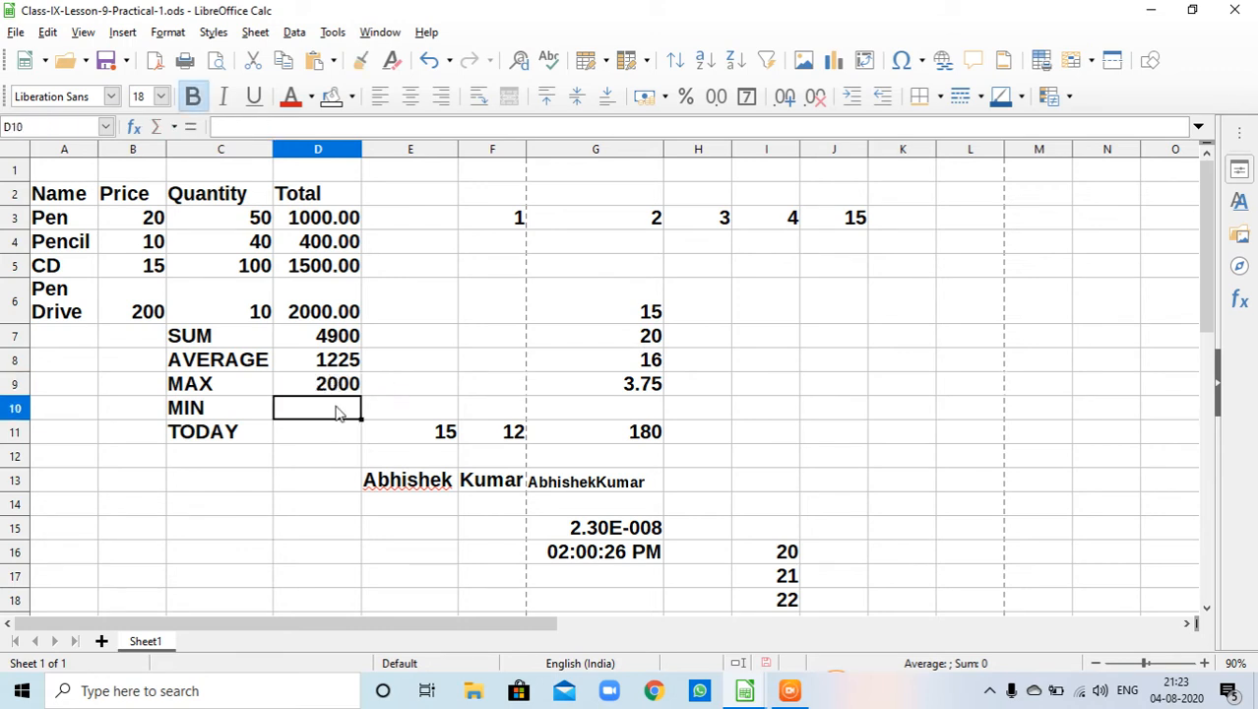
- Enter the formula =MIN(D3:D6) in cell D10 to find the lowest total
left_click(335, 389)
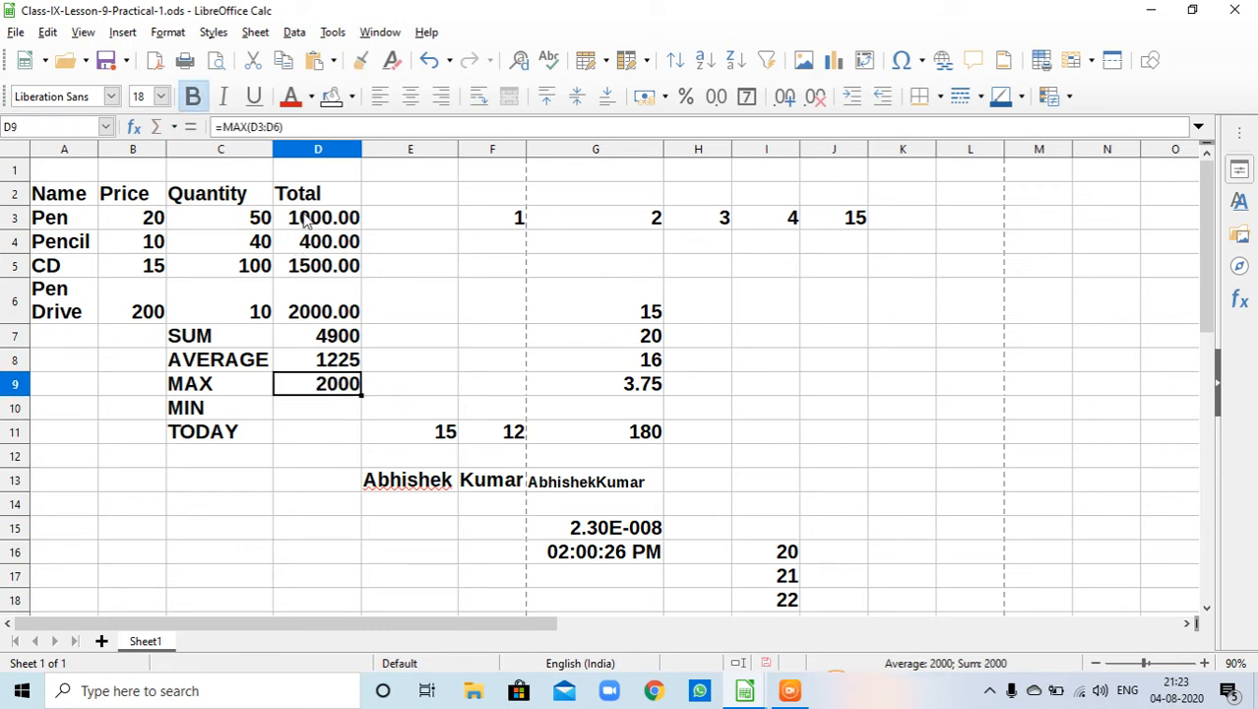
left_click(335, 411)
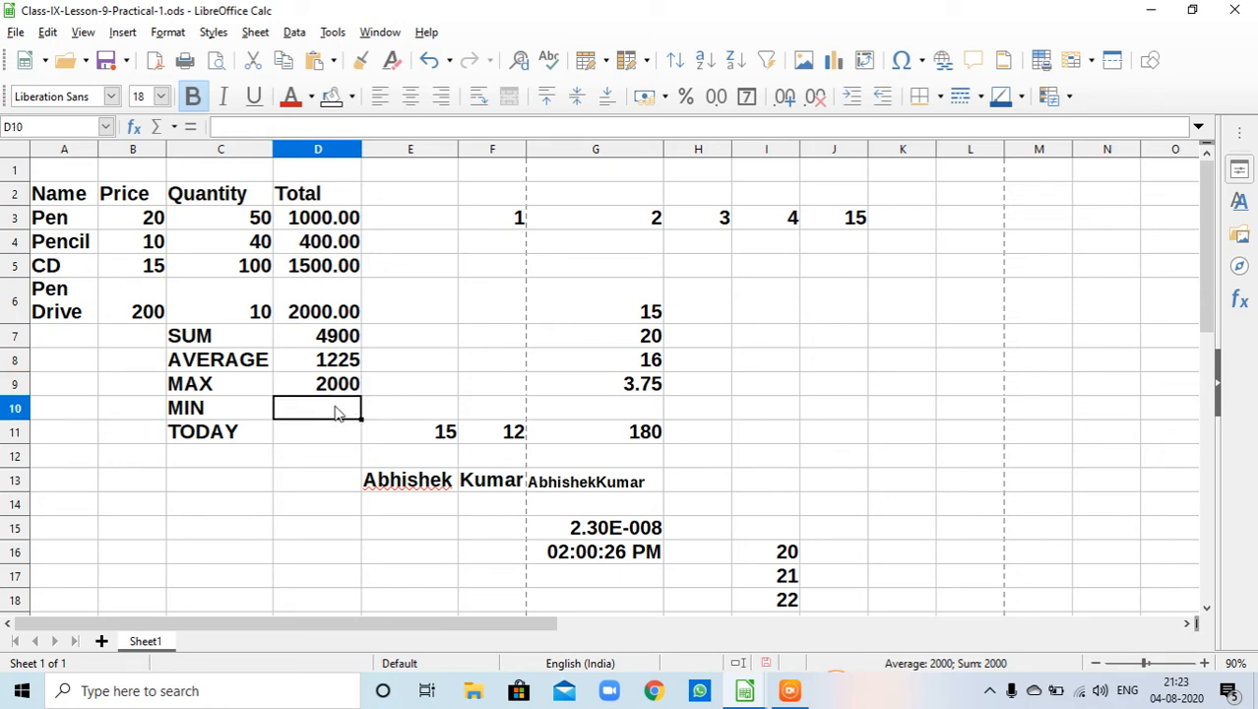
type("=")
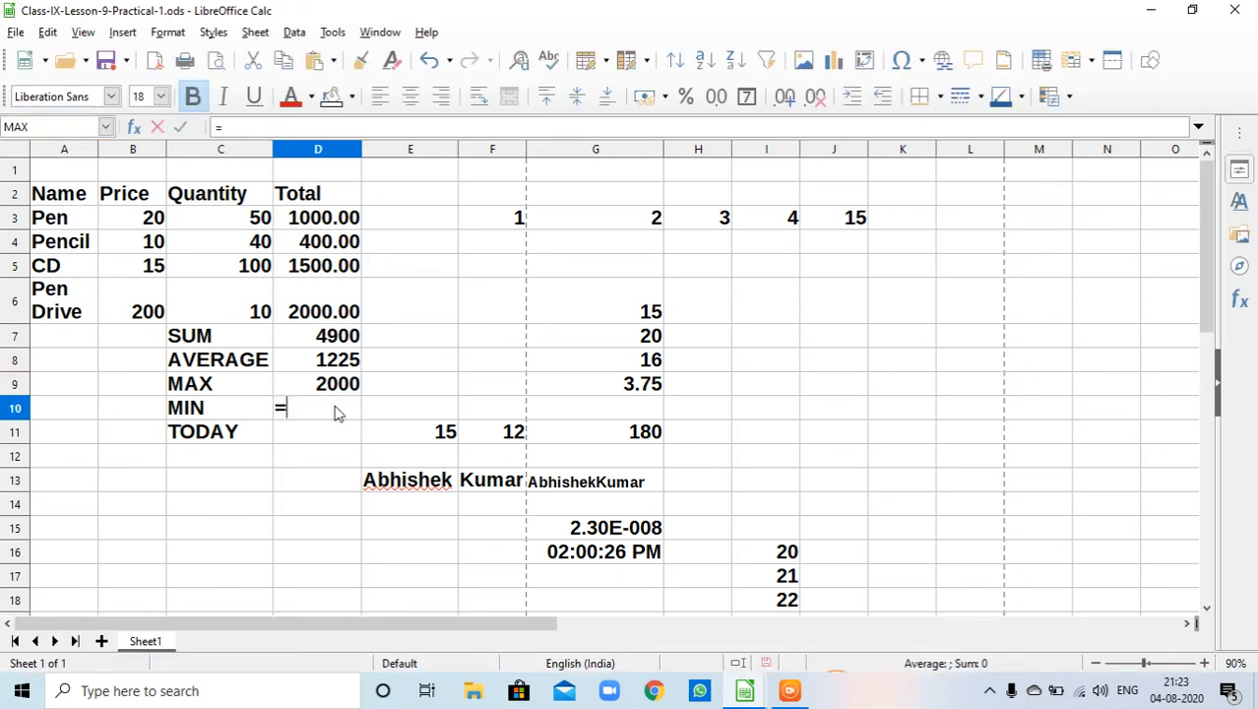
type("min")
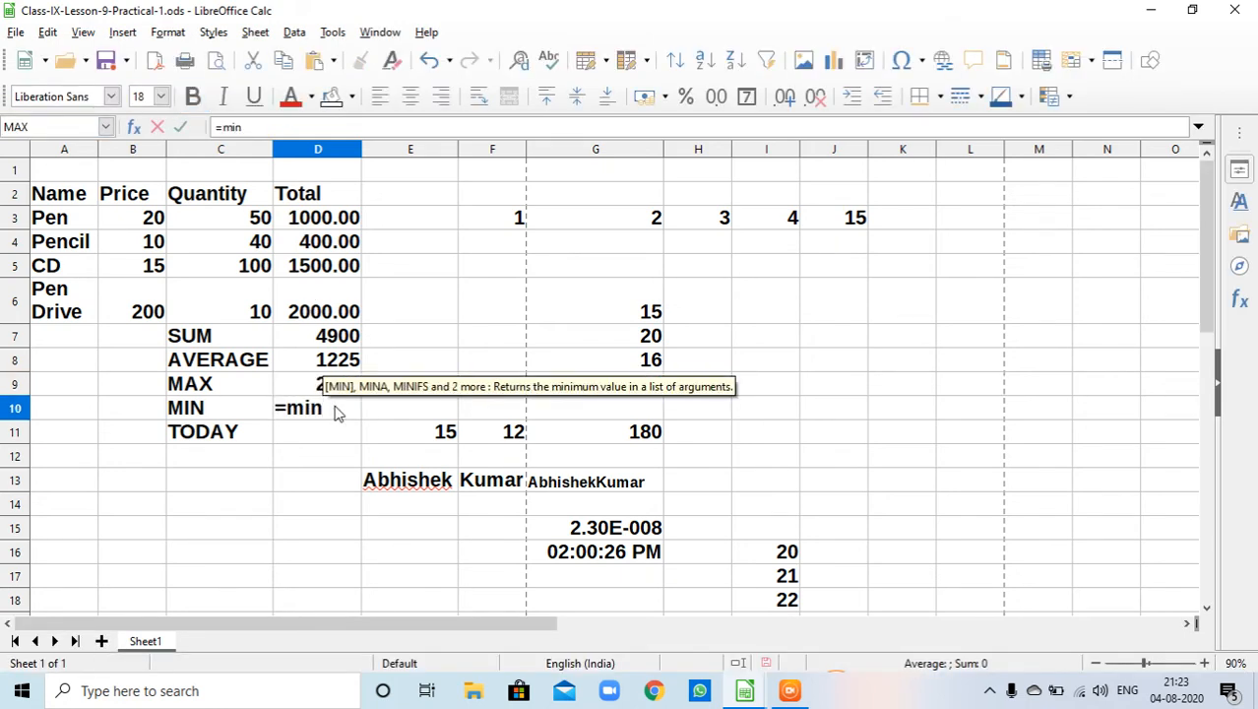
type("(D")
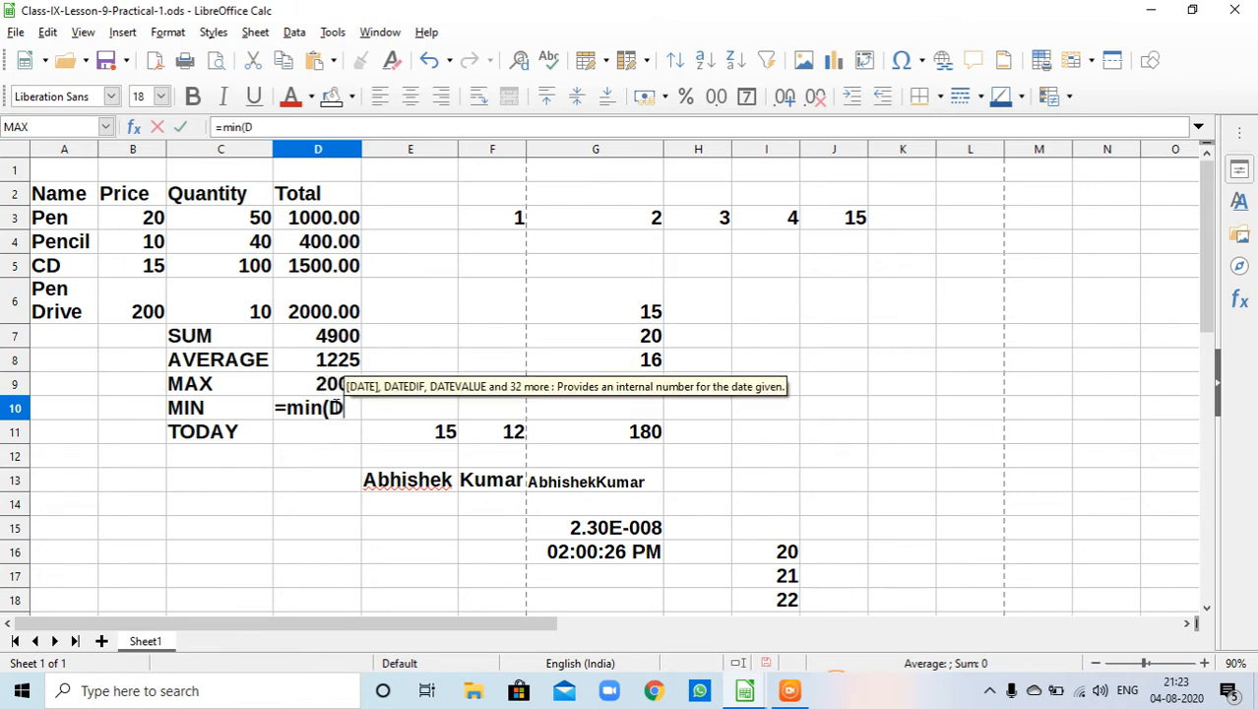
type("3:")
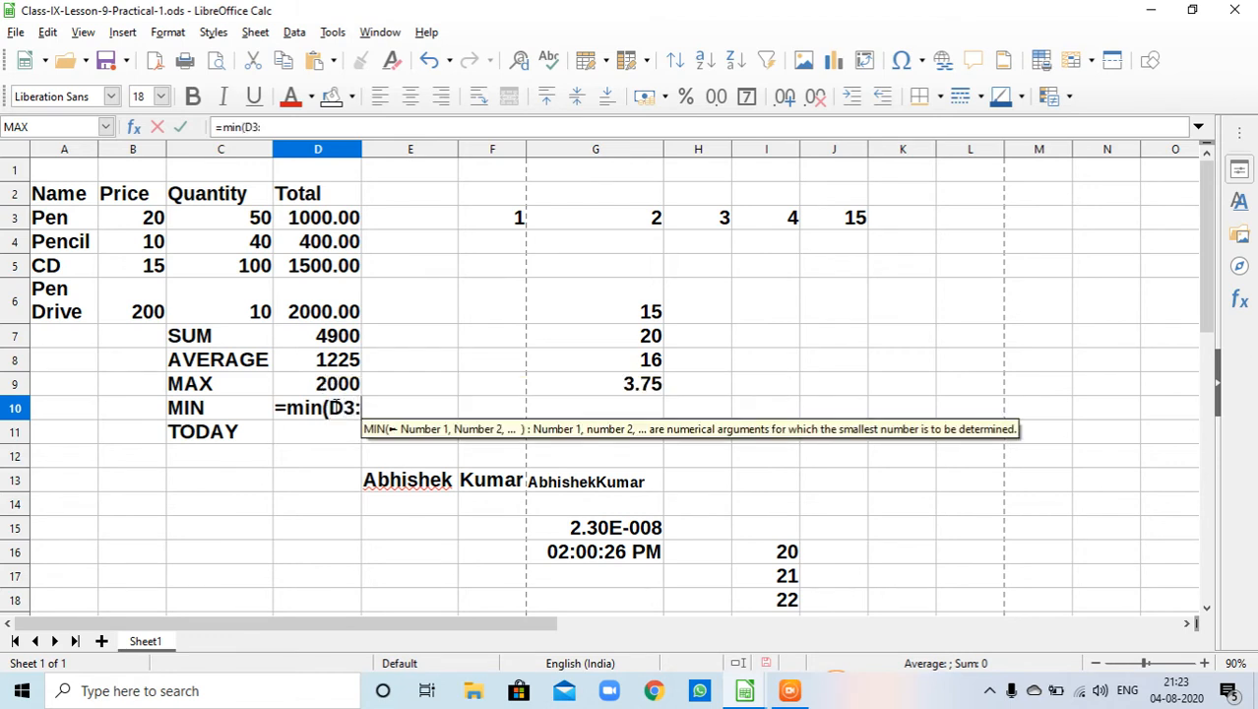
type("d6")
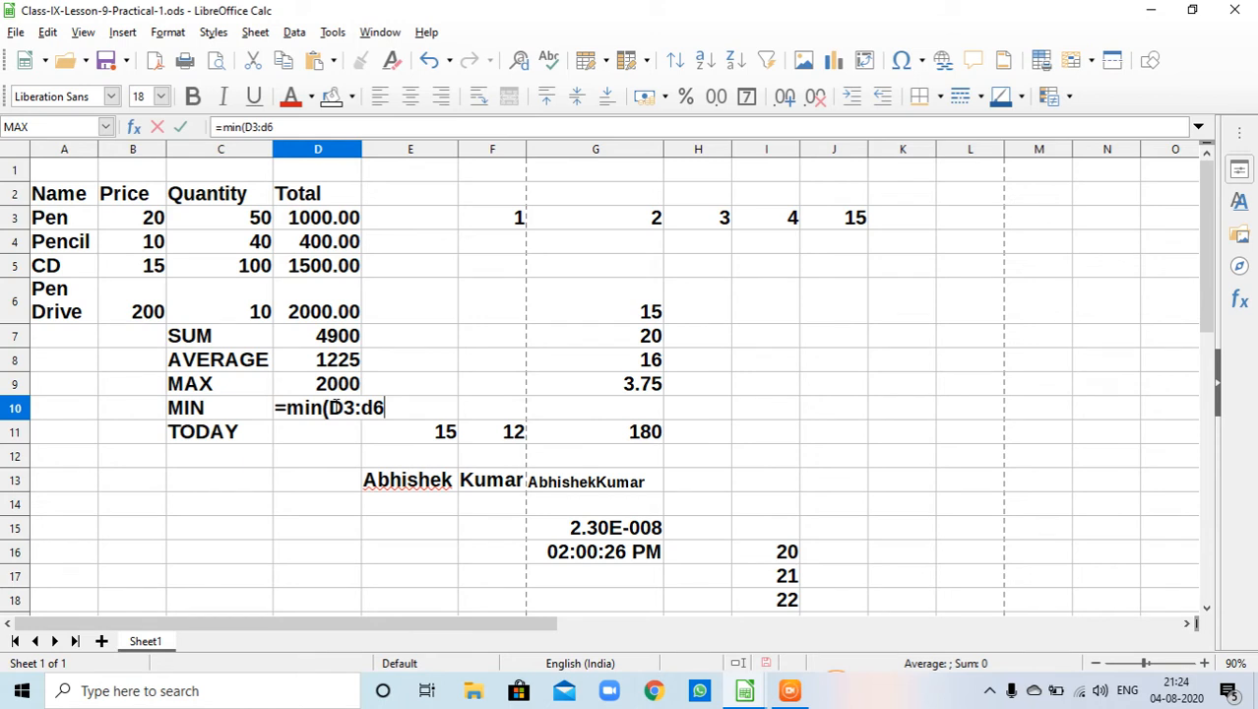
type(")")
key("Return")
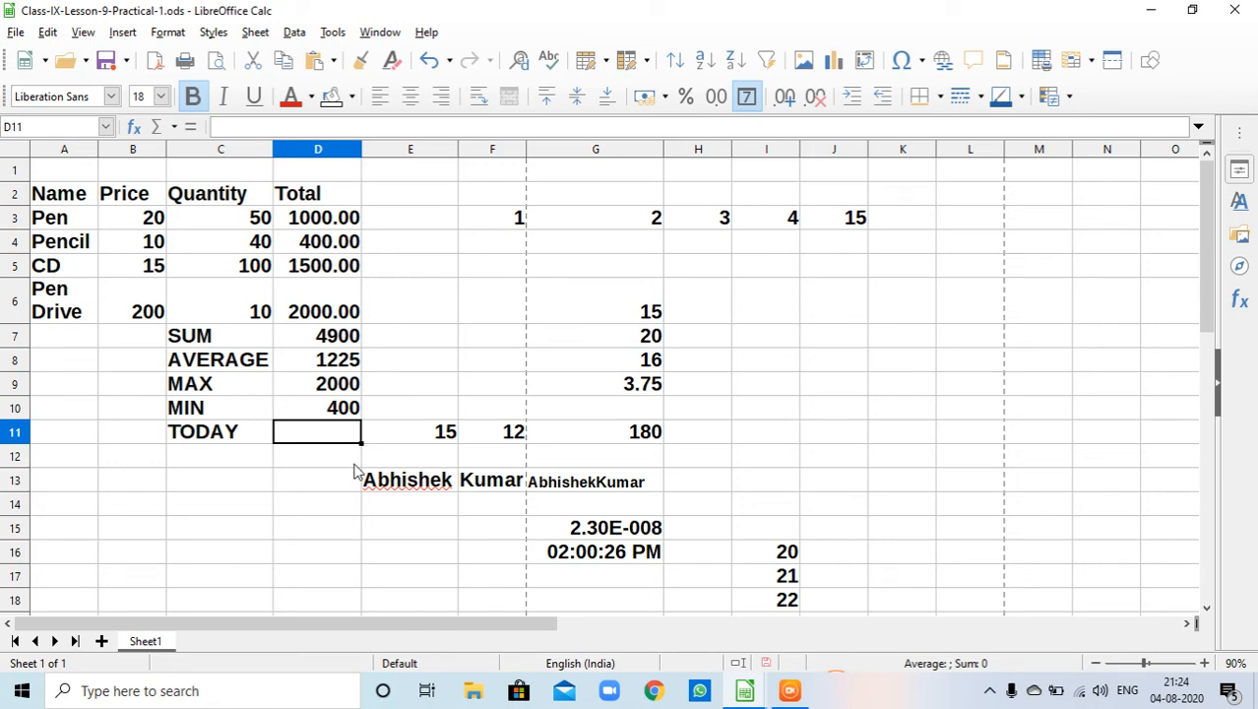
- Enter the formula =TODAY() in cell D11 to show the current date
type("=")
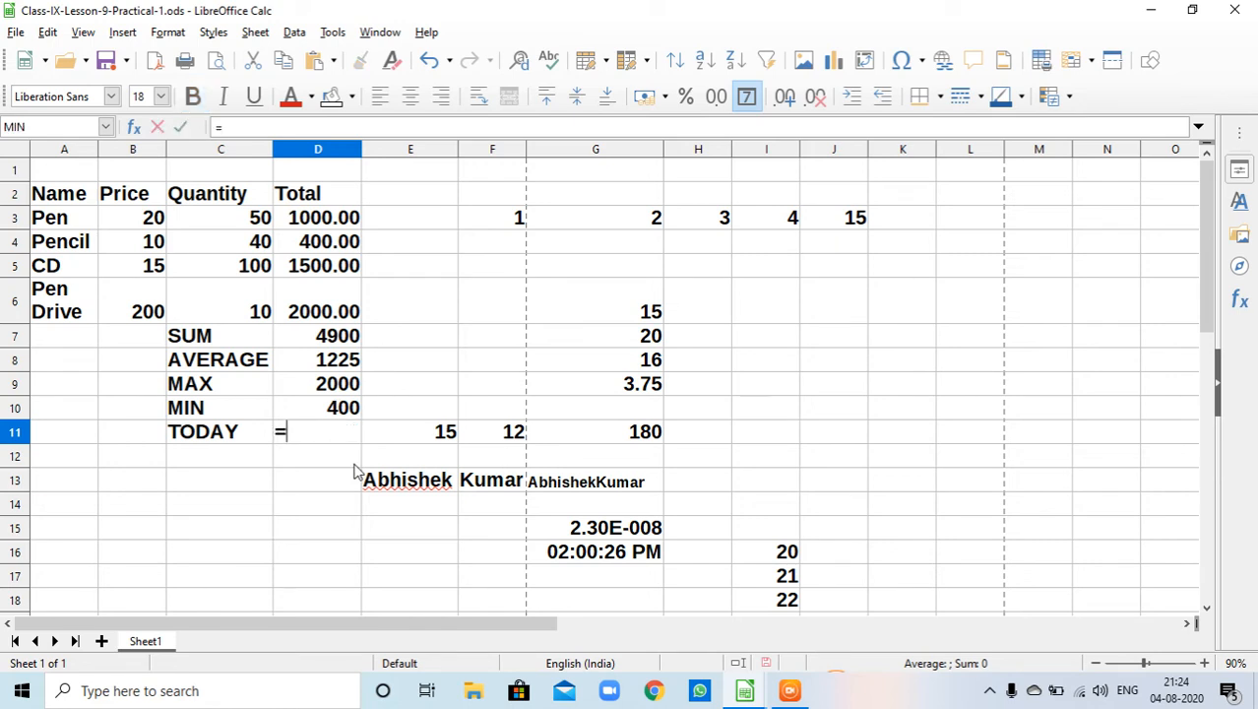
type("today")
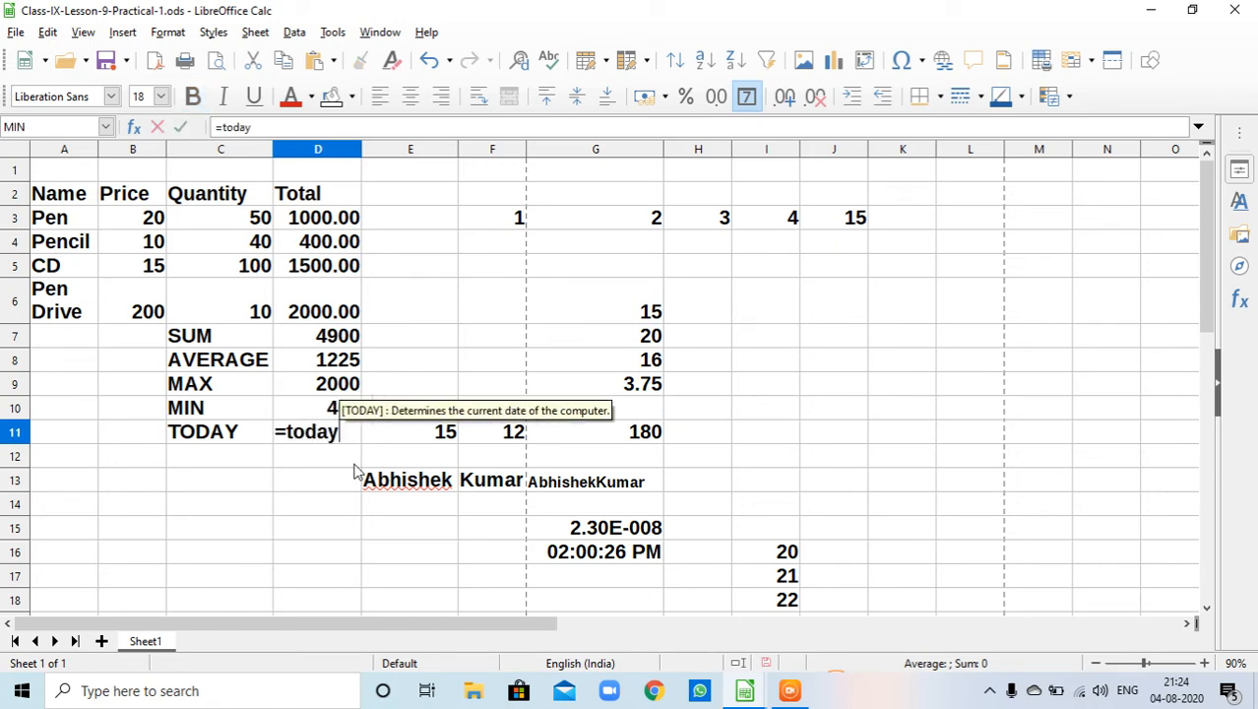
type("()")
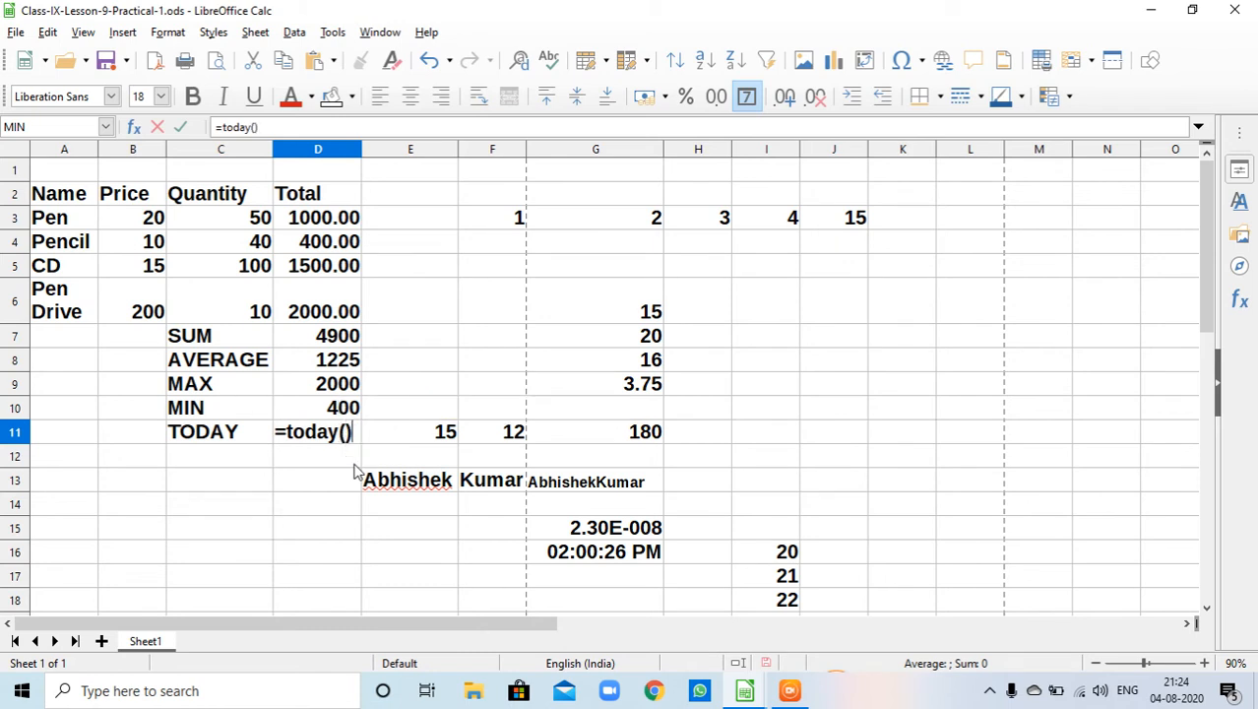
key("Return")
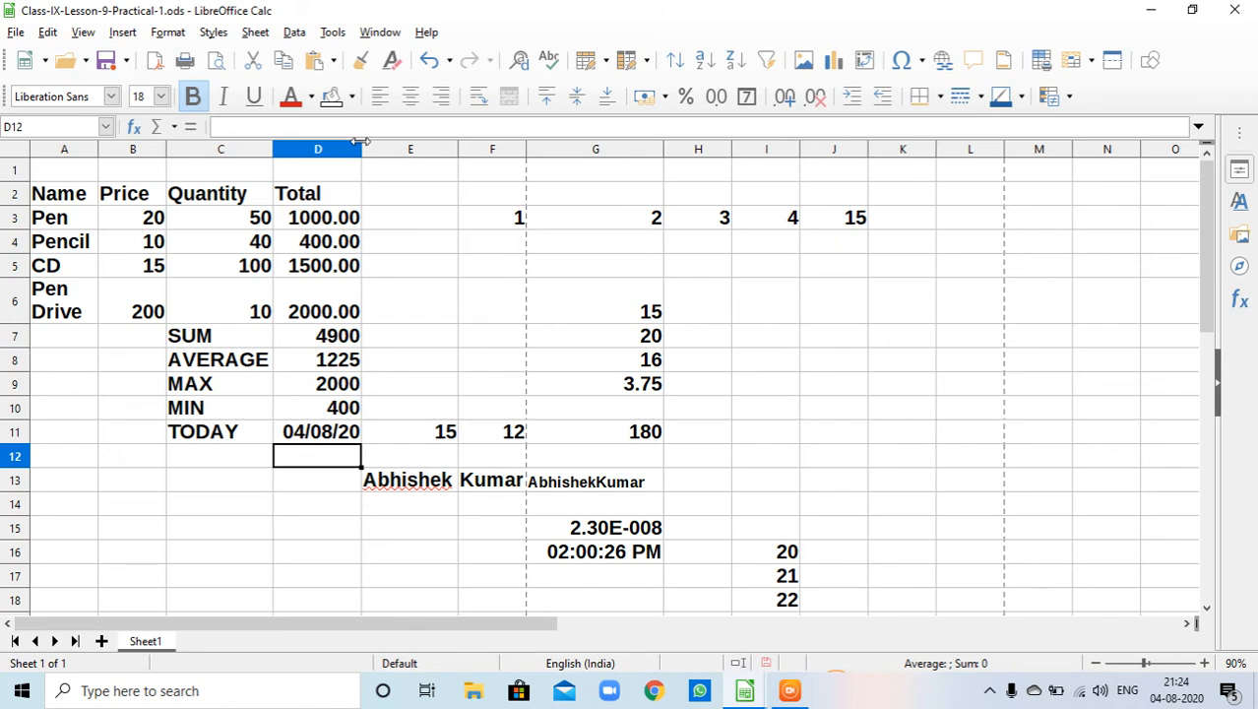
- Widen column D so the summary results and date fit comfortably
left_click_drag(360, 142, 390, 153)
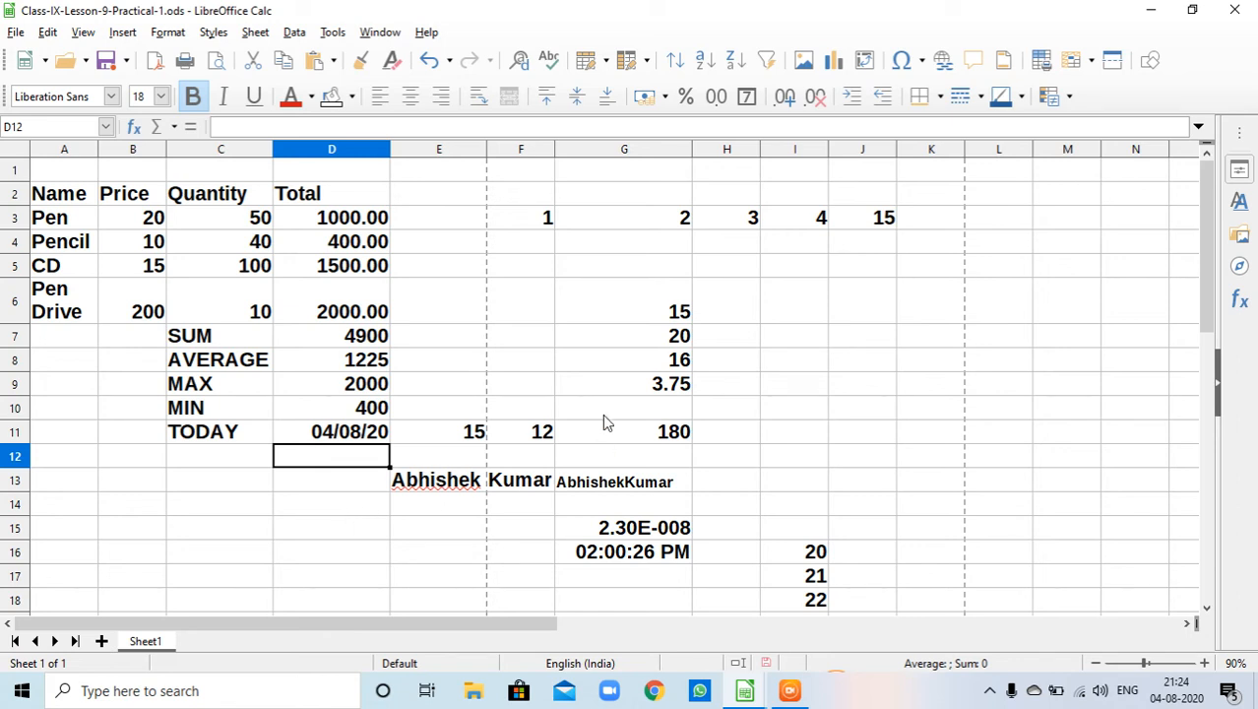
right_click(380, 338)
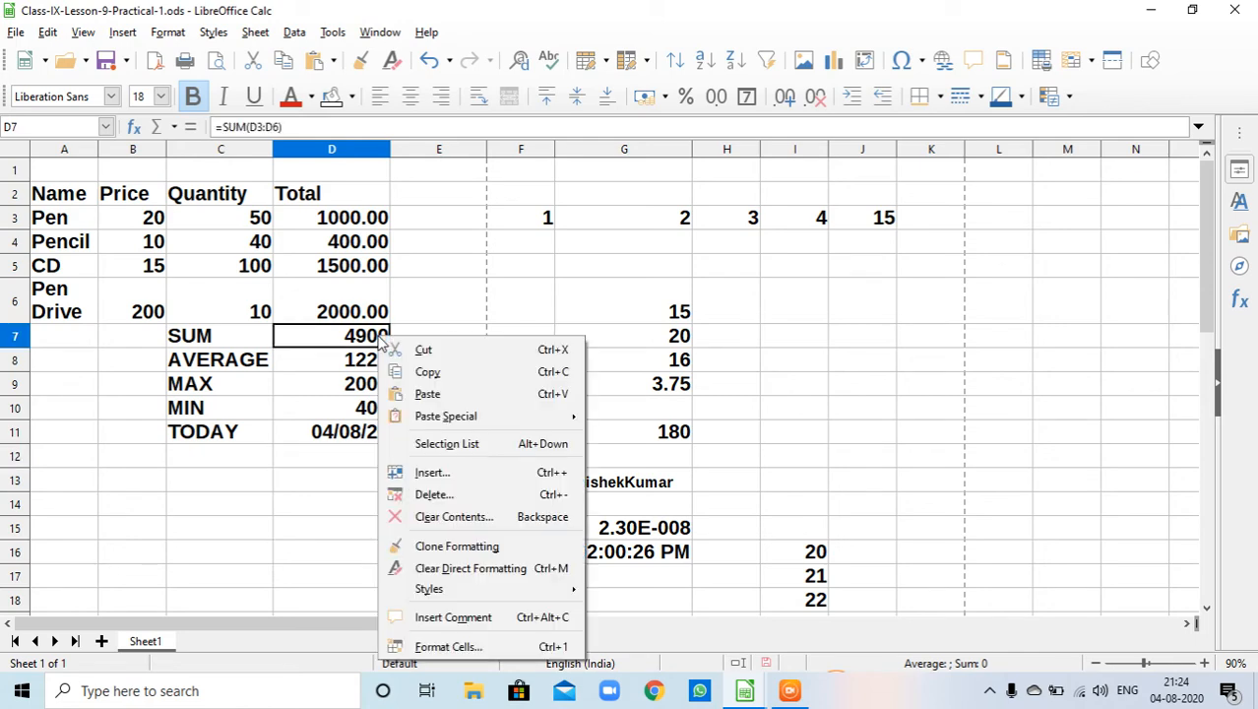
left_click(335, 522)
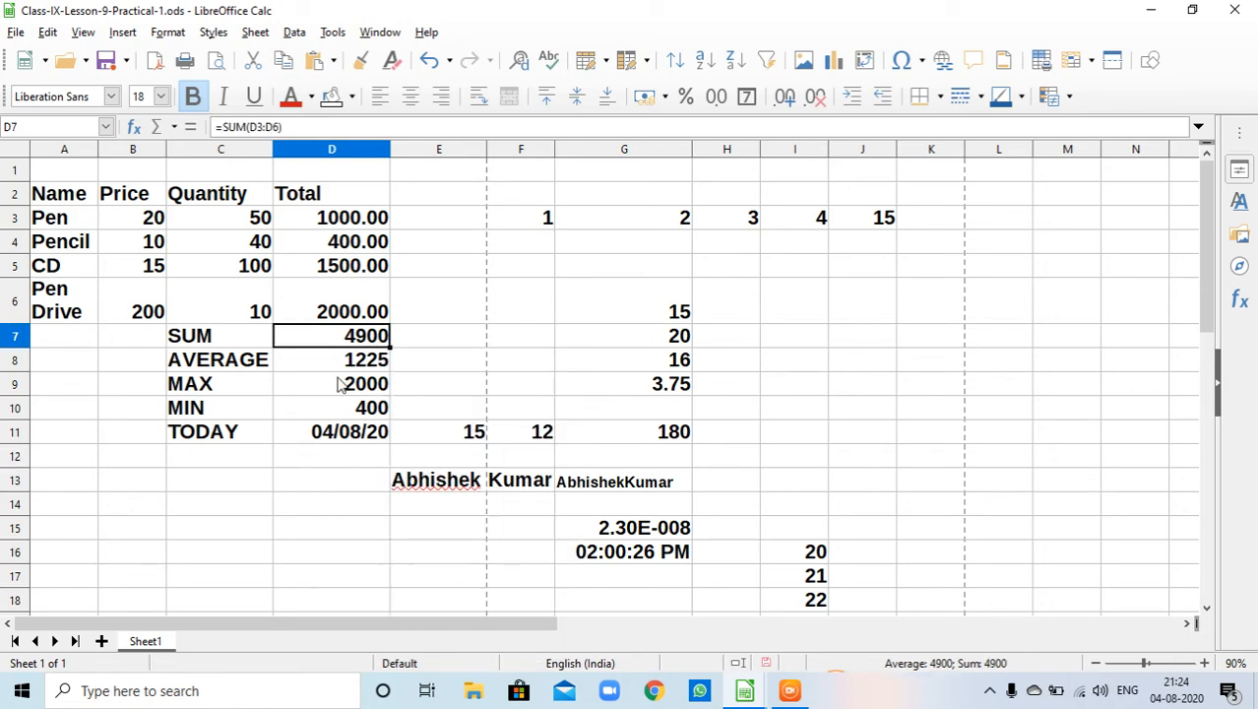
- Format the SUM result in D7 as a number with 2 decimal places
right_click(343, 331)
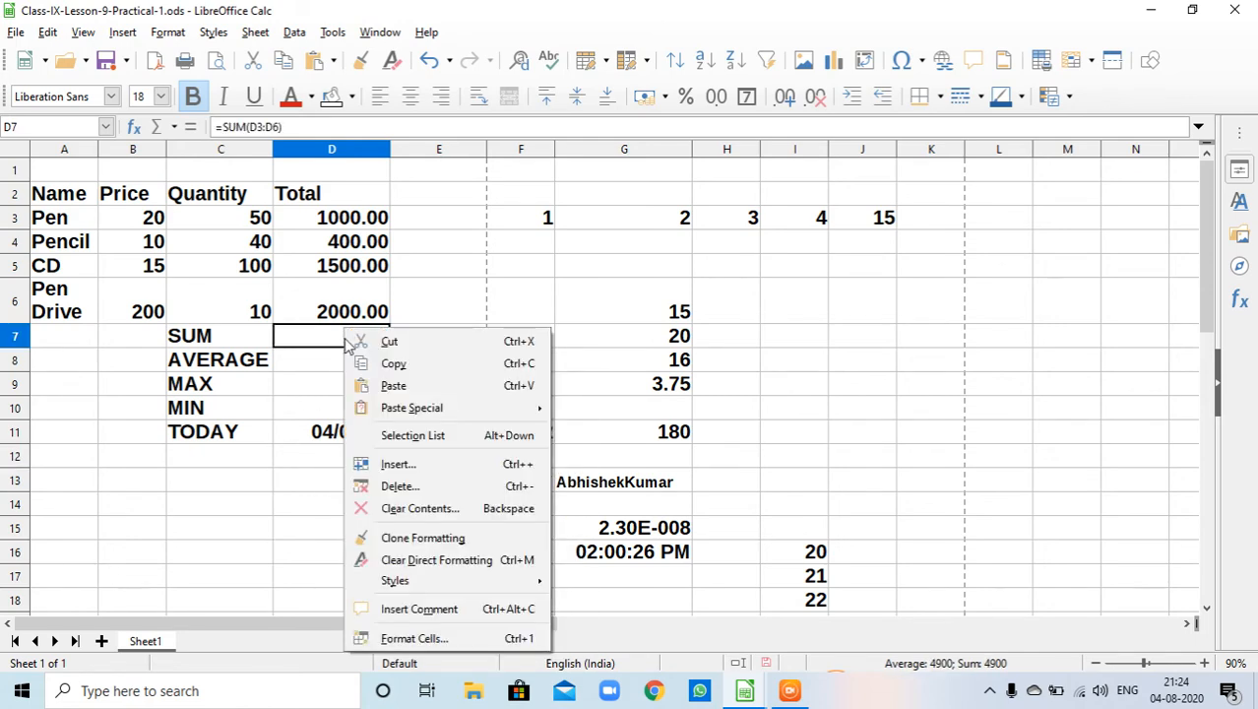
left_click(429, 640)
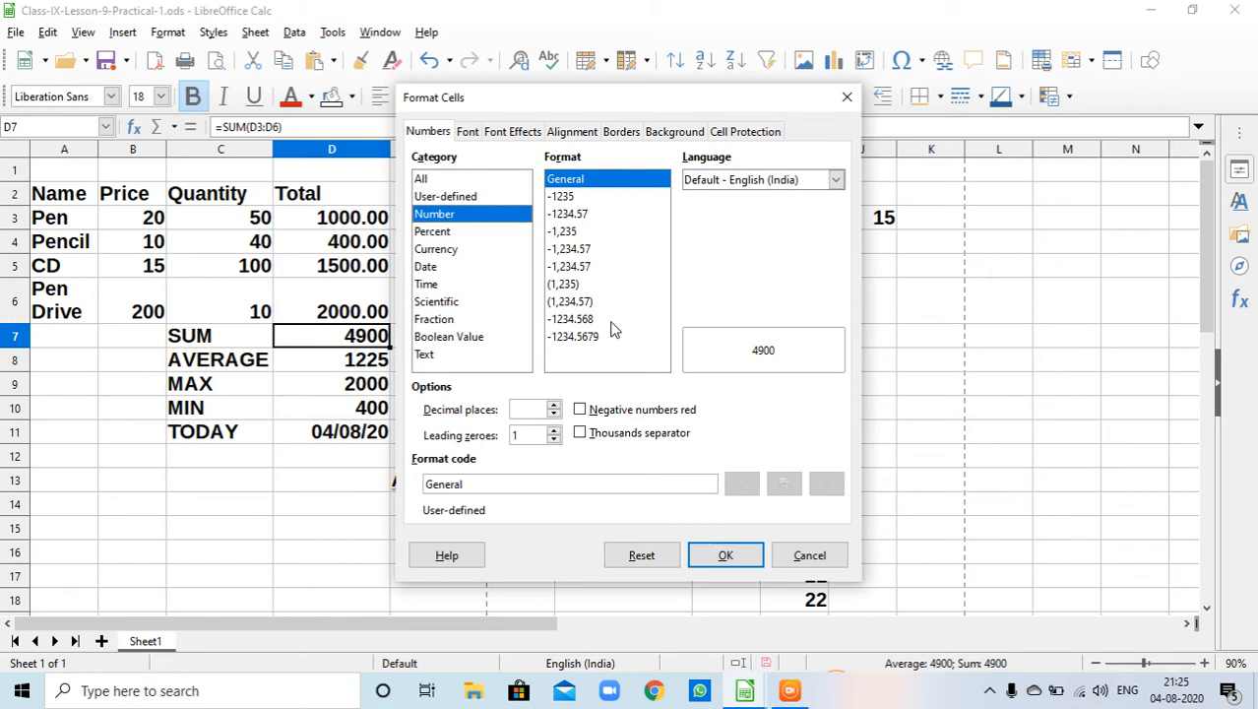
left_click(555, 406)
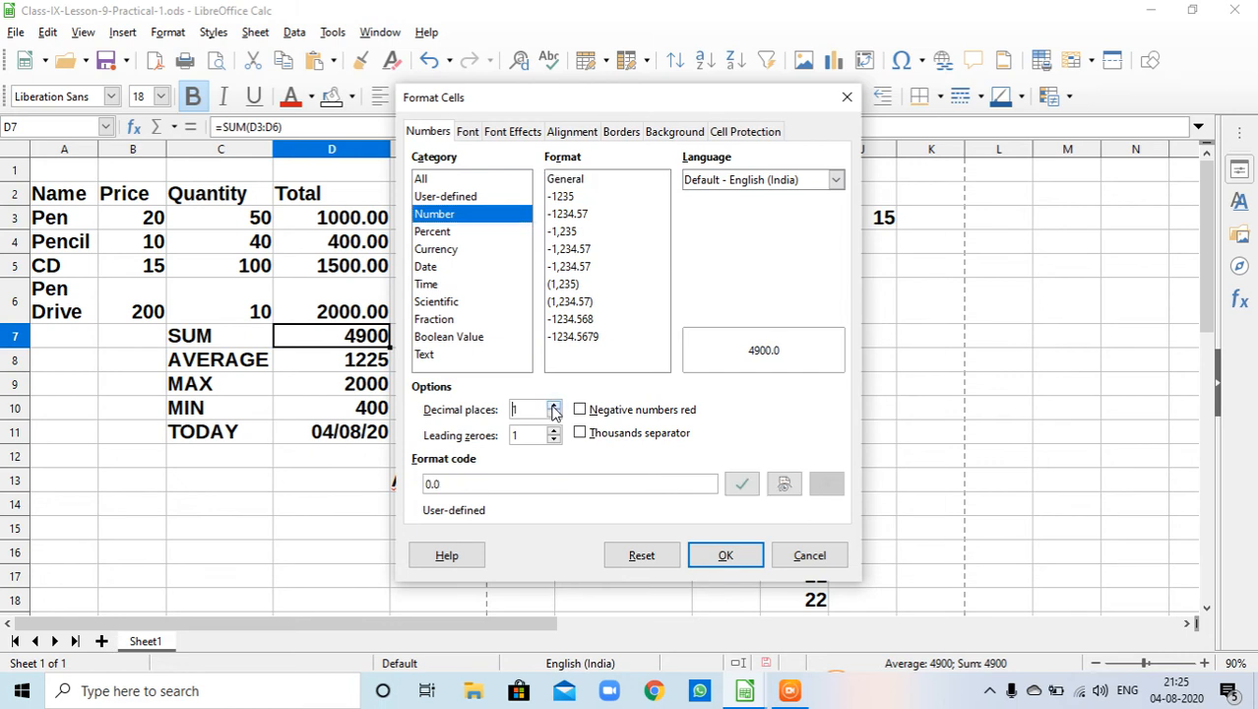
left_click(555, 405)
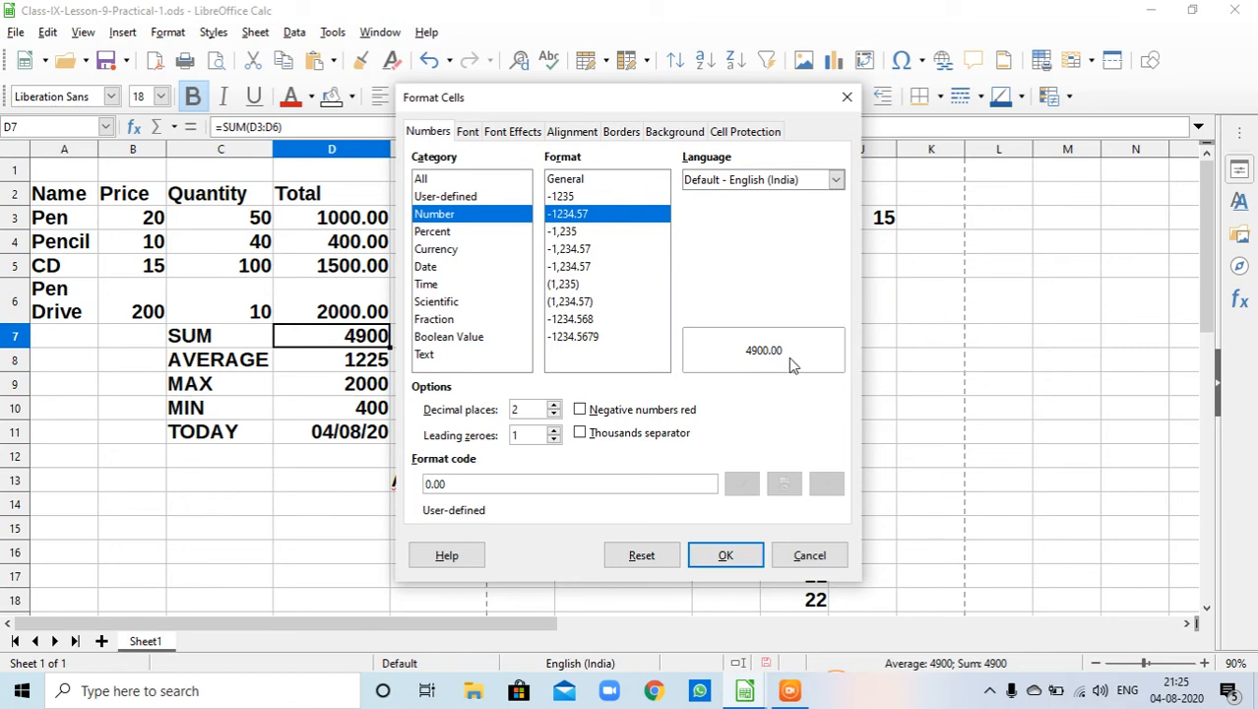
left_click(725, 557)
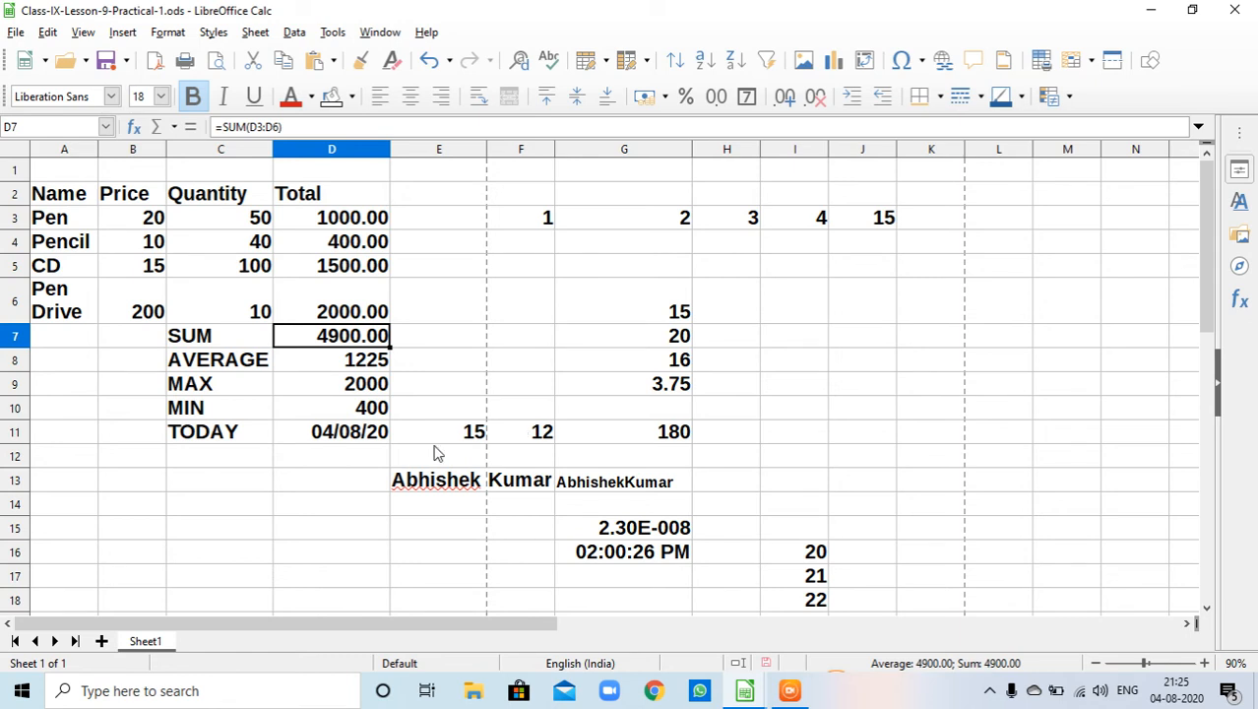
- Format the AVERAGE, MAX and MIN results in D8:D10 as numbers with 2 decimal places
left_click(427, 390)
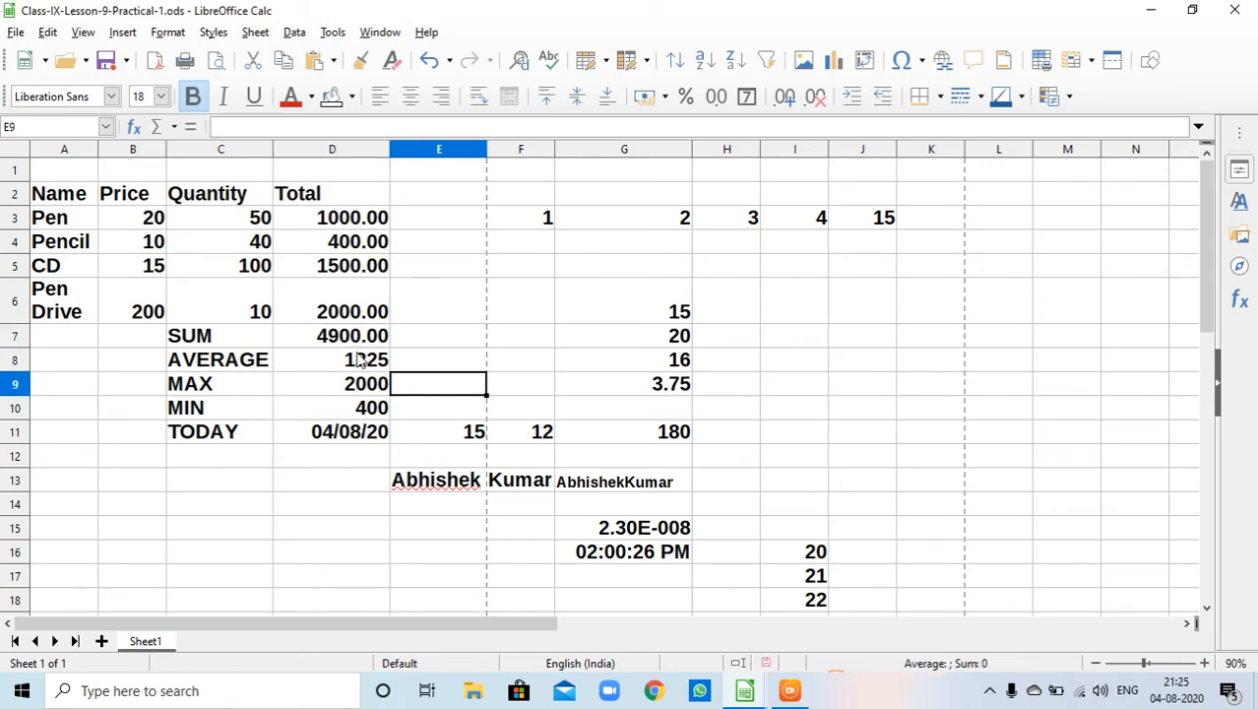
left_click_drag(358, 363, 364, 412)
right_click(364, 411)
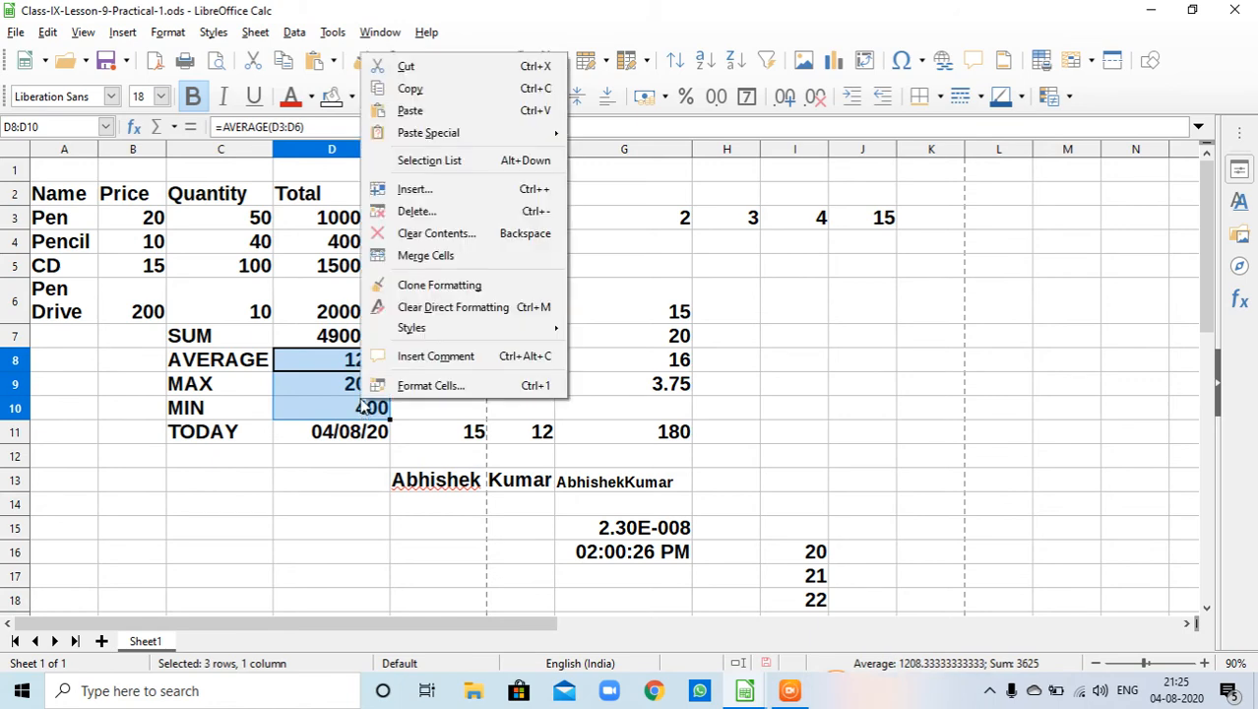
left_click(417, 391)
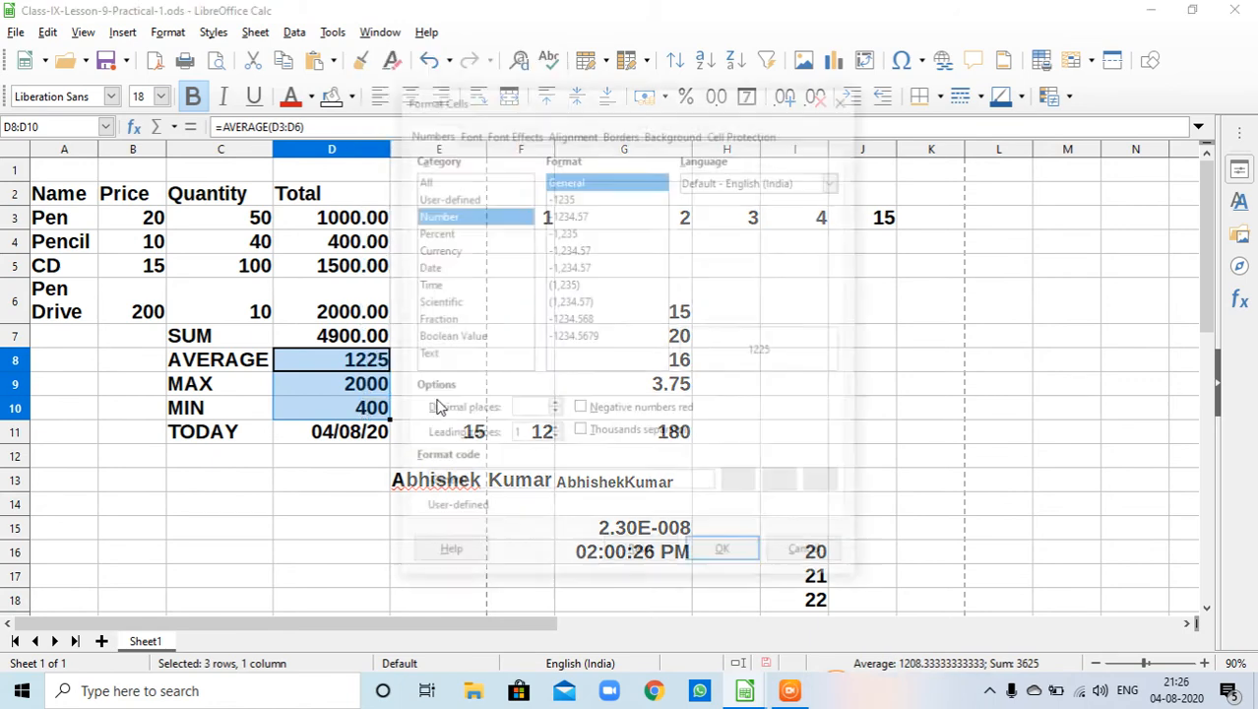
left_click(555, 406)
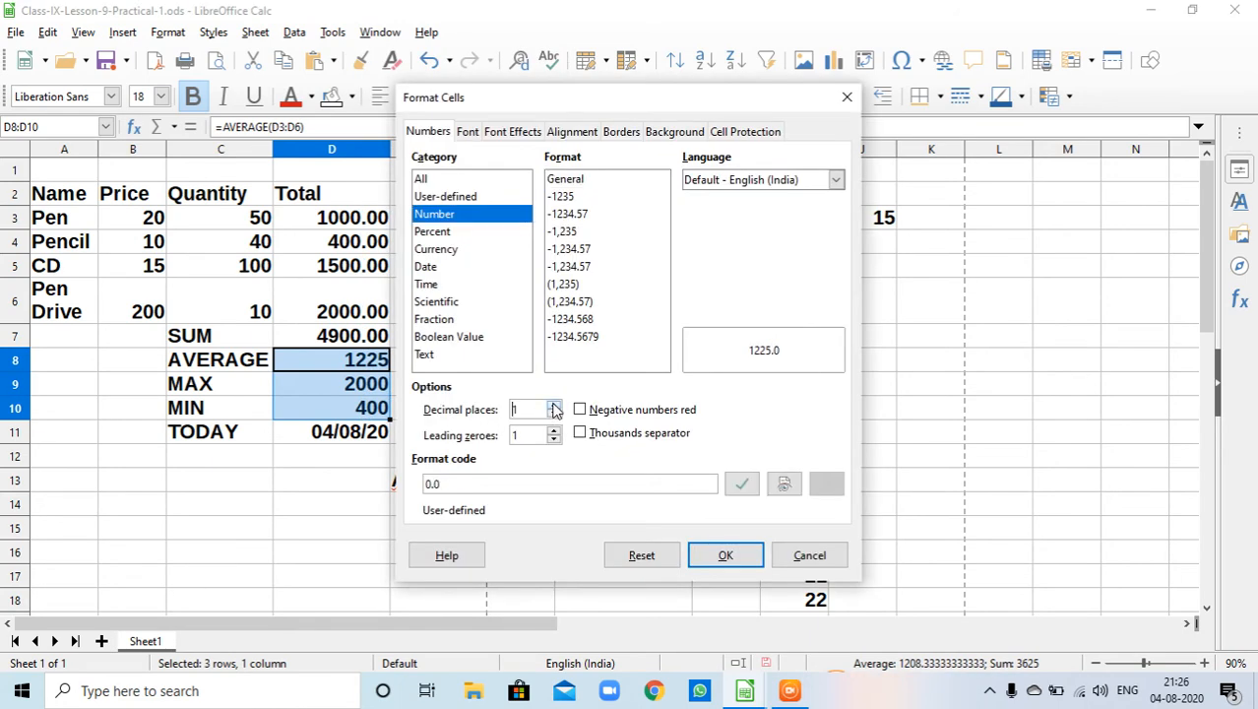
left_click(554, 405)
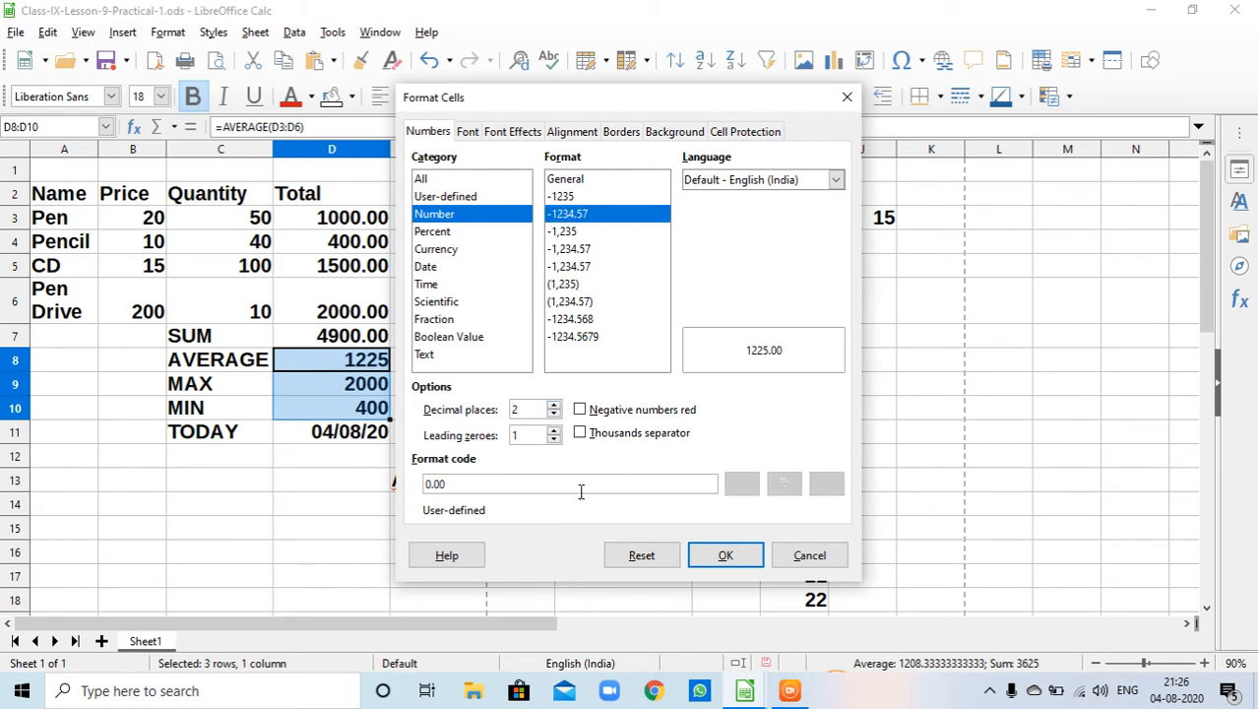
left_click(697, 554)
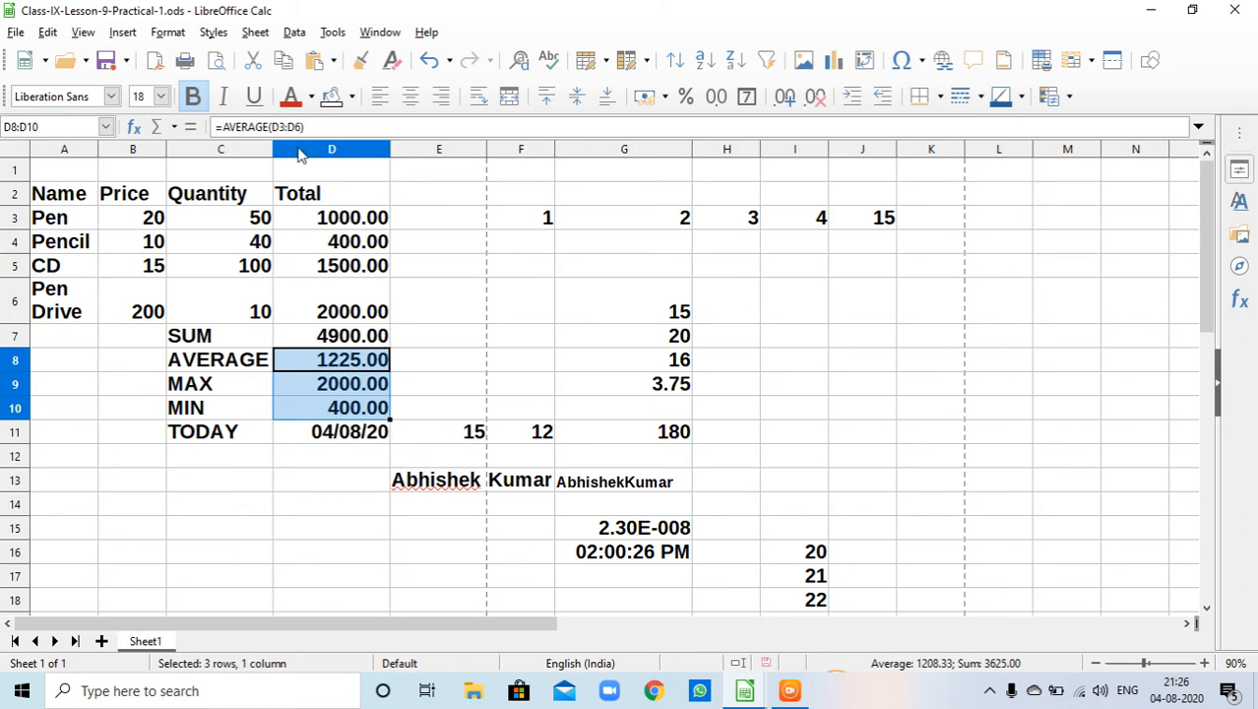
- Turn on text wrapping for the header cells A2:D2 and rotate their text to a slanted angle
left_click_drag(61, 192, 365, 205)
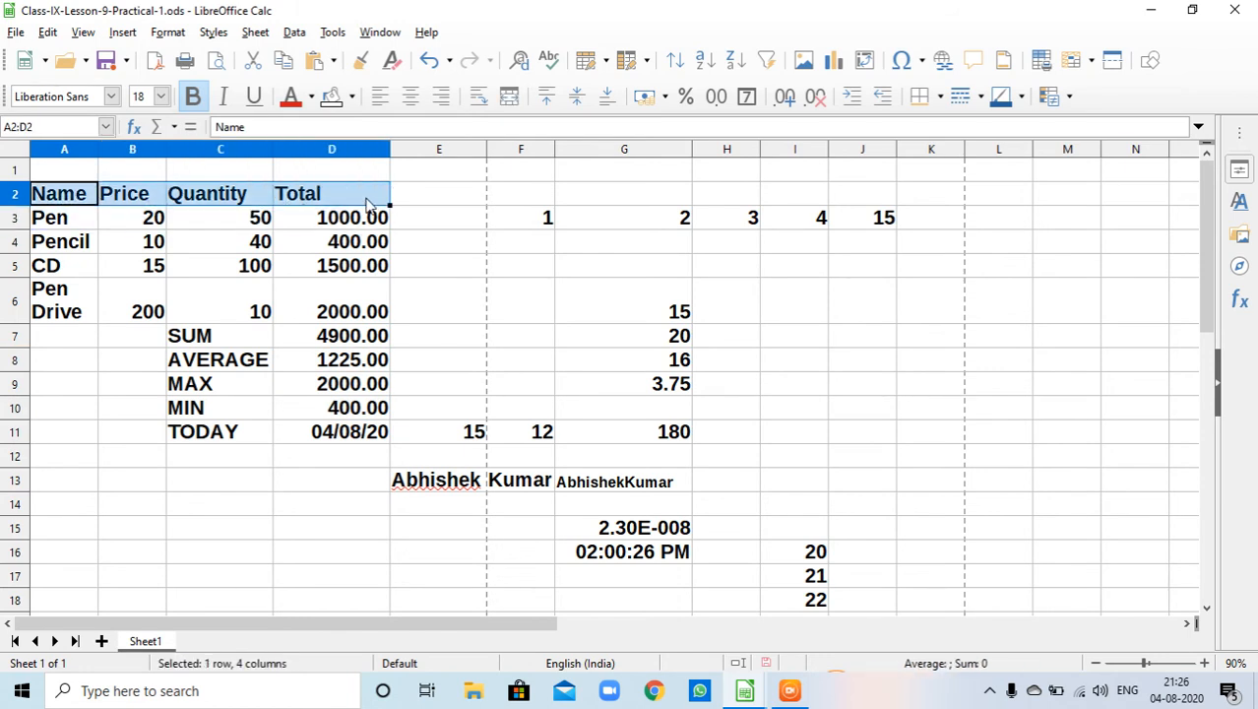
right_click(365, 203)
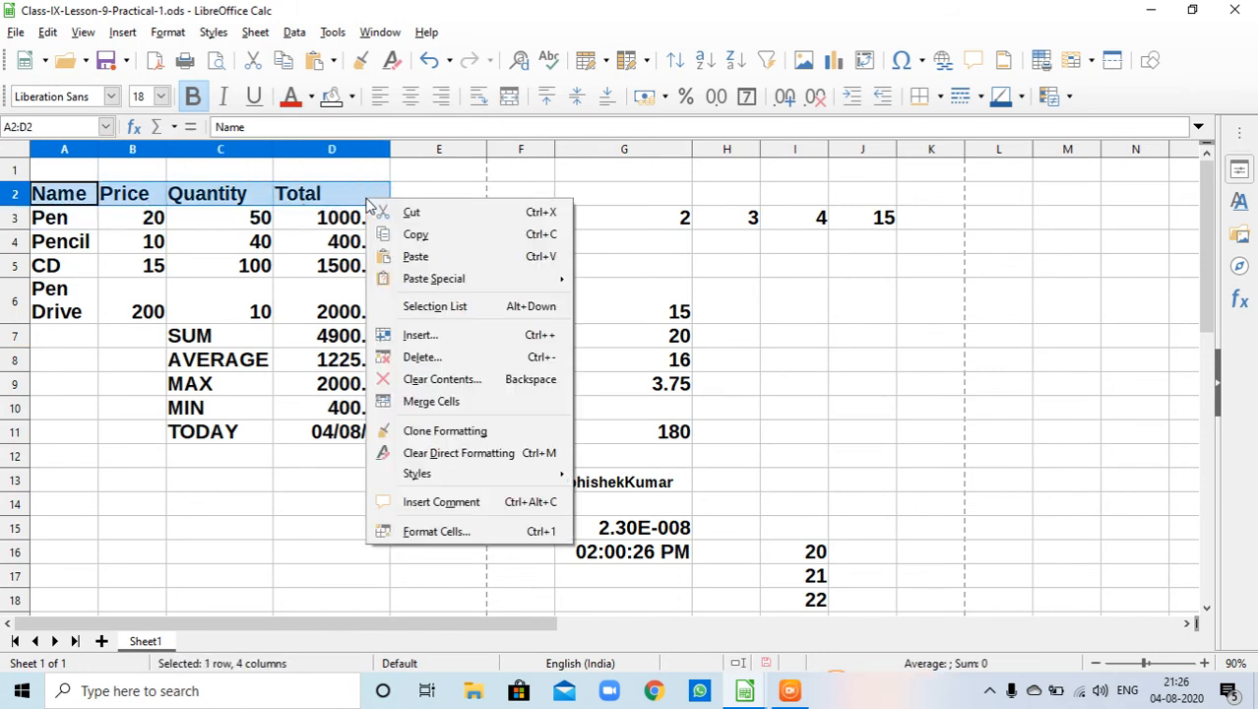
left_click(466, 537)
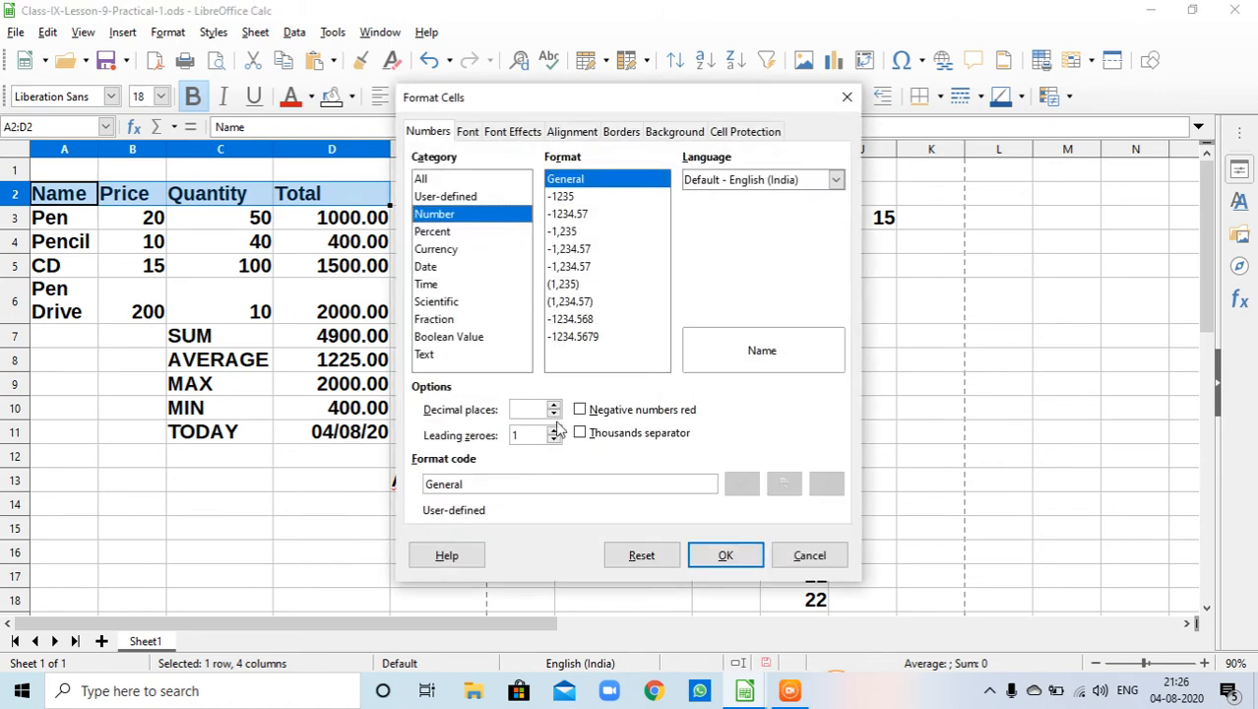
left_click(567, 136)
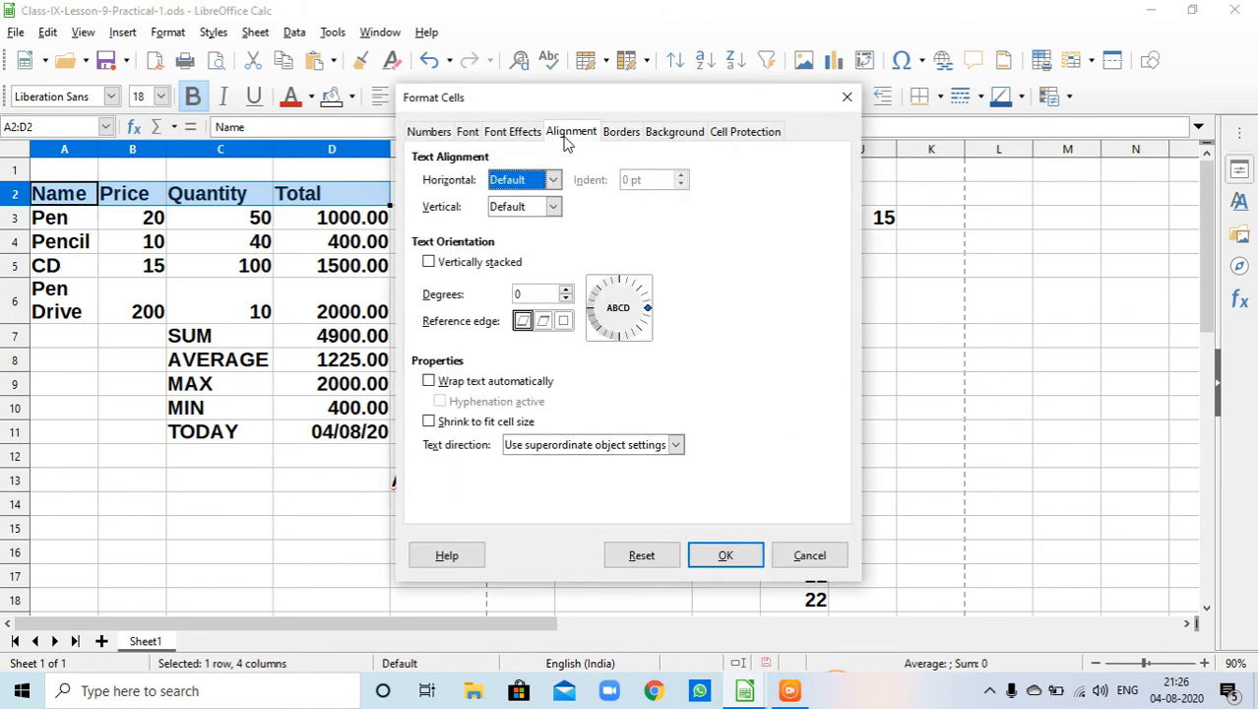
left_click(429, 382)
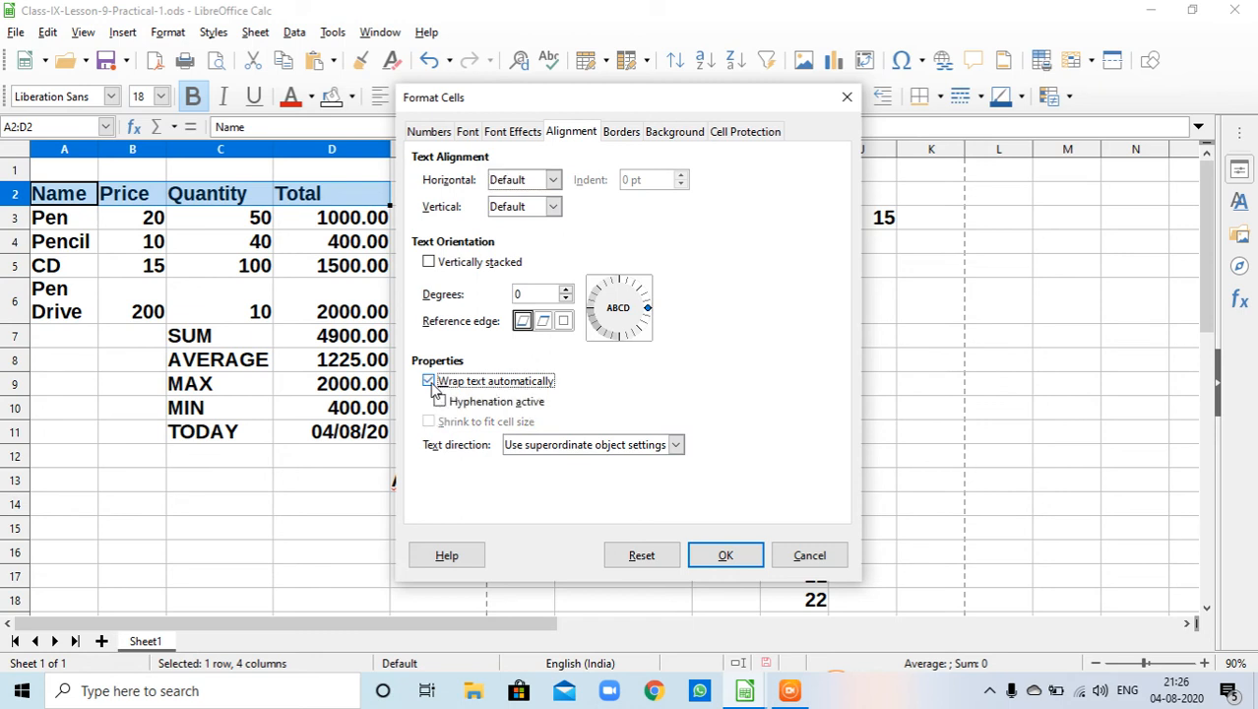
left_click(567, 291)
left_click(567, 290)
left_click(568, 291)
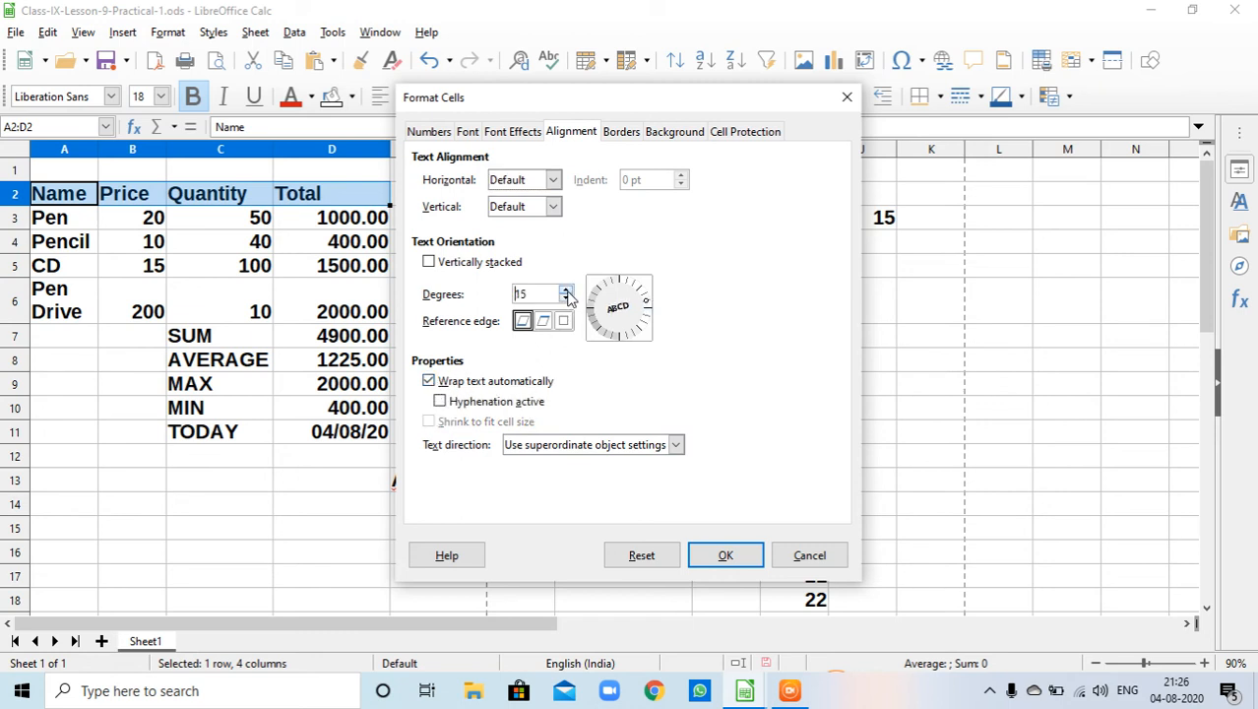
left_click(567, 290)
left_click(567, 291)
left_click(567, 291)
left_click(567, 290)
left_click(567, 290)
left_click(567, 290)
left_click(724, 557)
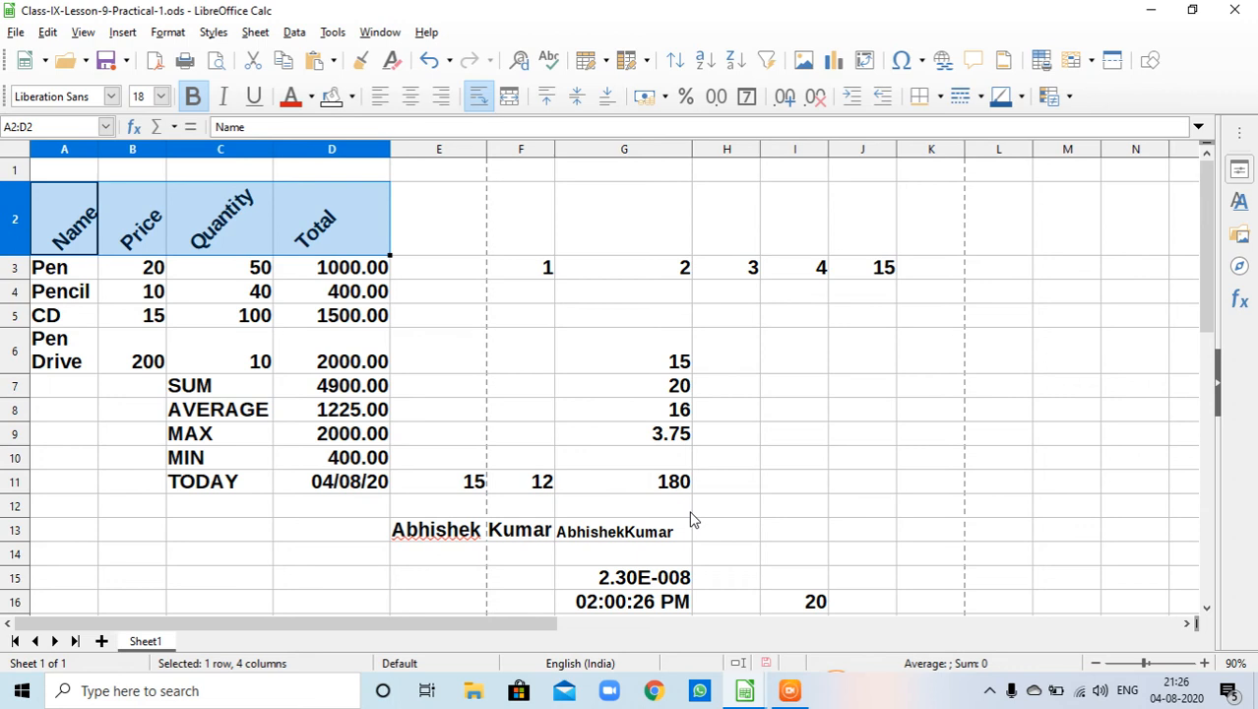
- Enter a person's full name in cell H13
left_click(752, 510)
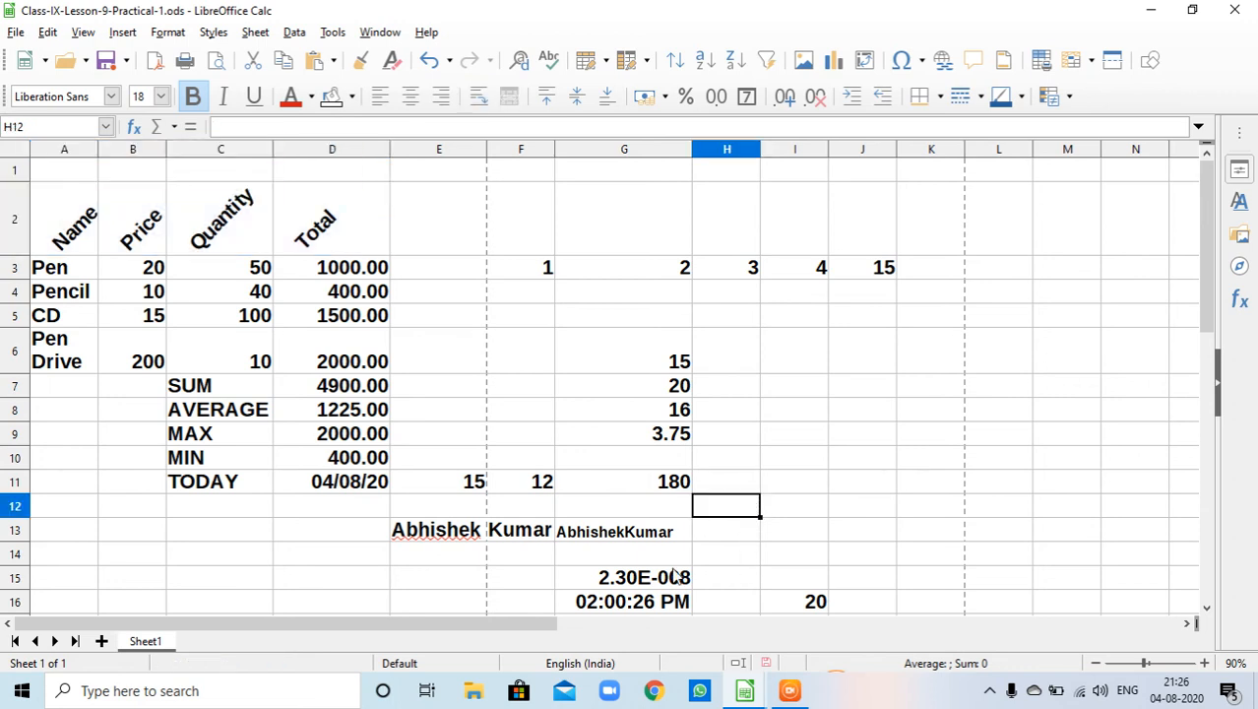
left_click(721, 535)
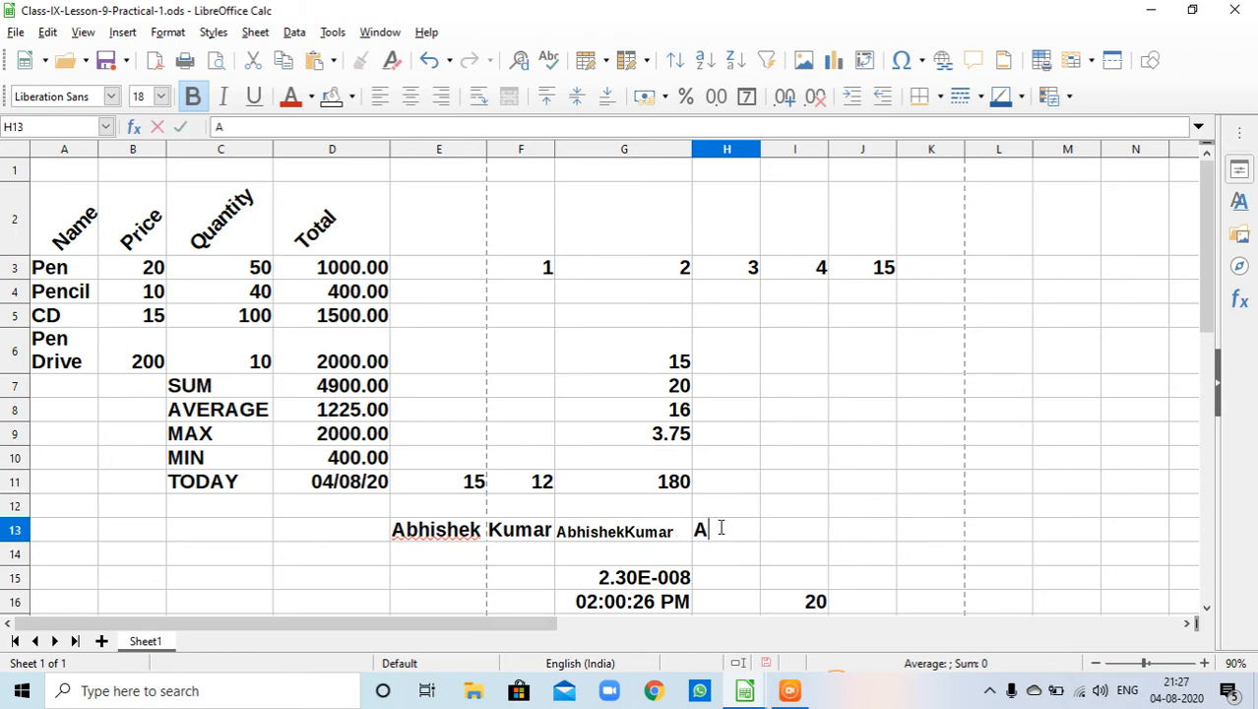
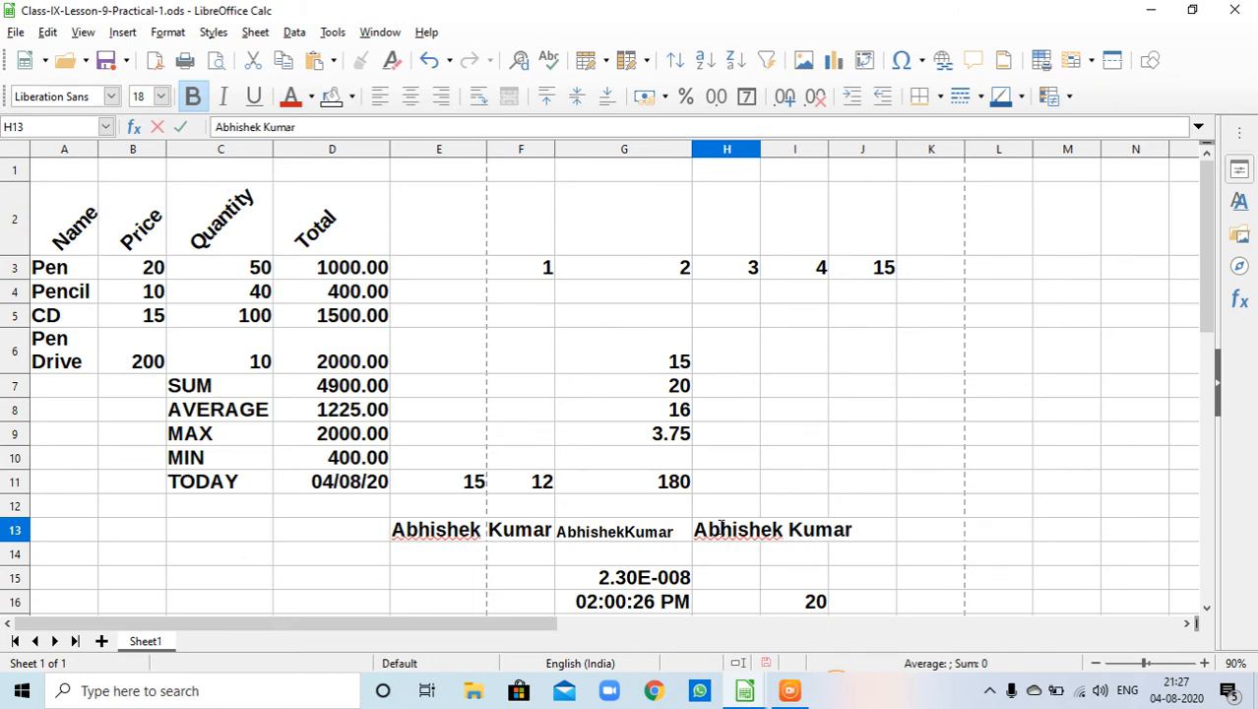
left_click(871, 556)
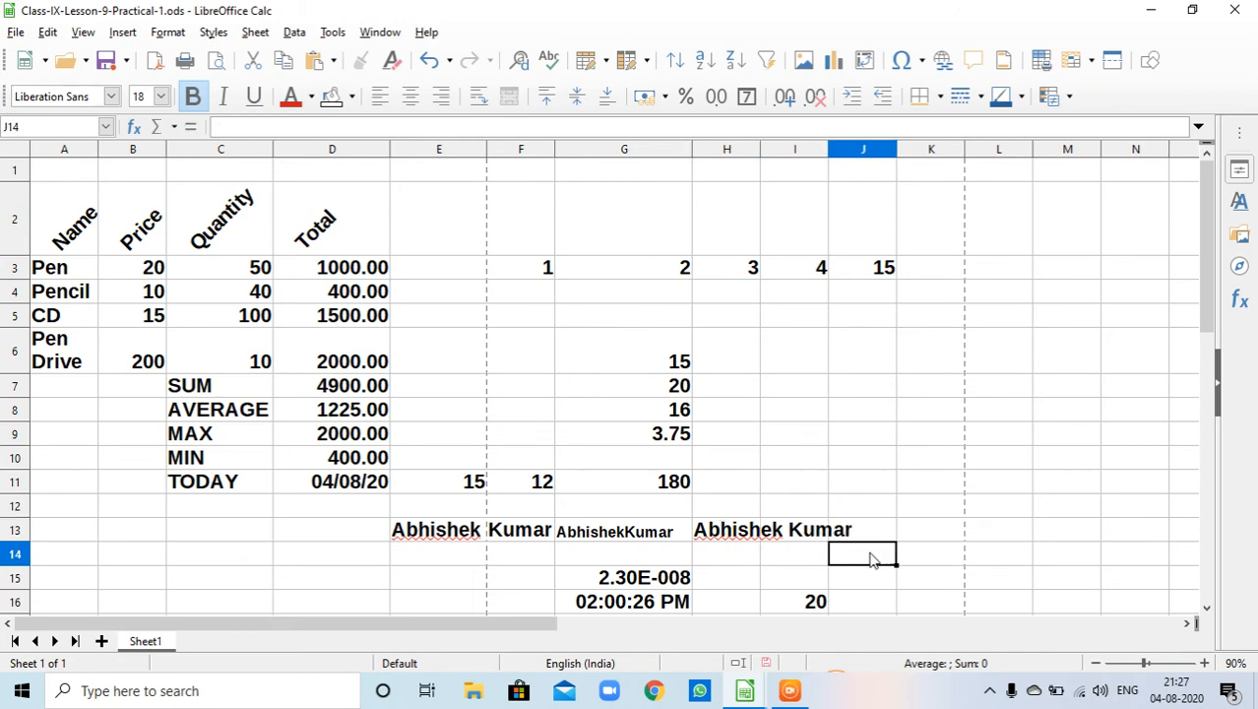
- Examine the spelling suggestions offered for the first name in cell H13
left_click(726, 532)
double_click(726, 533)
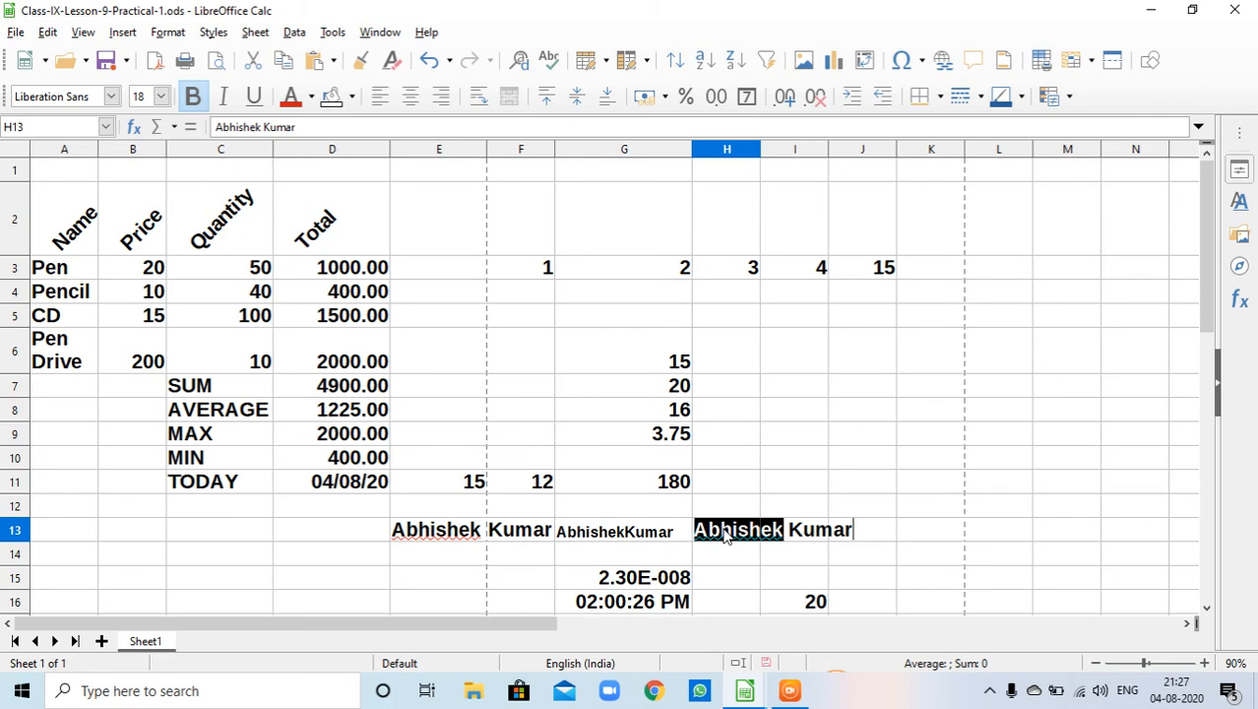
right_click(727, 532)
left_click(734, 556)
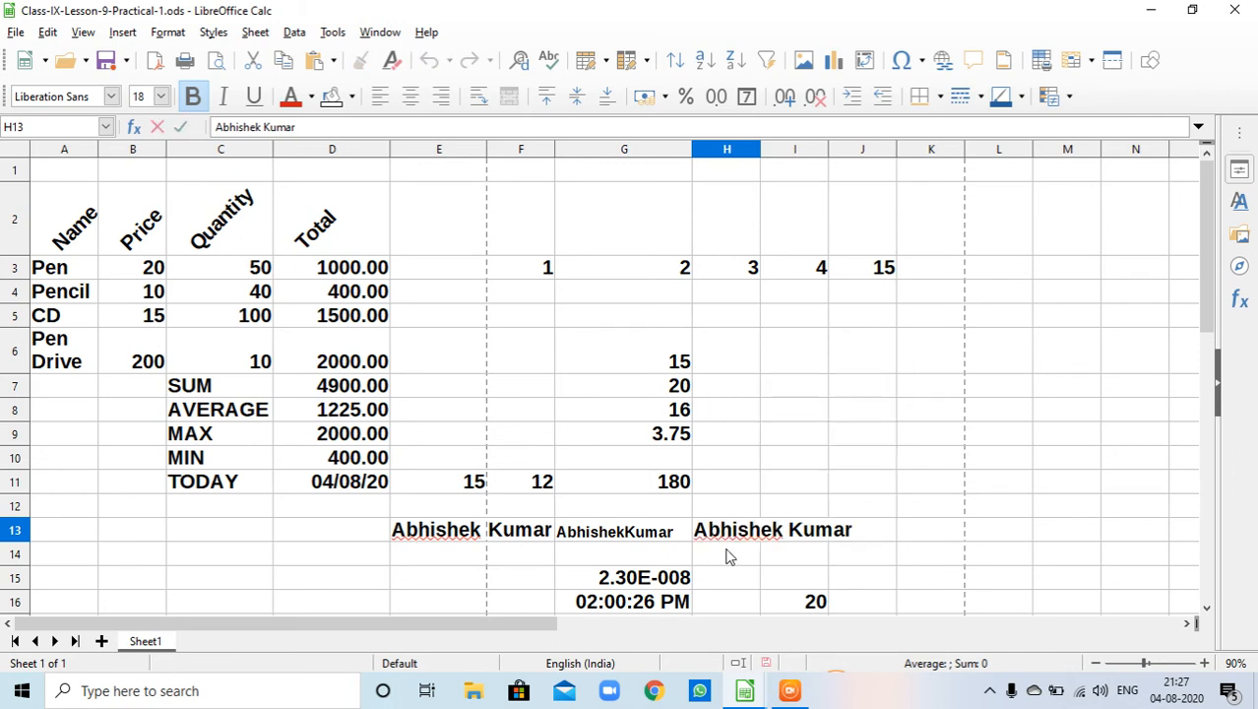
right_click(711, 532)
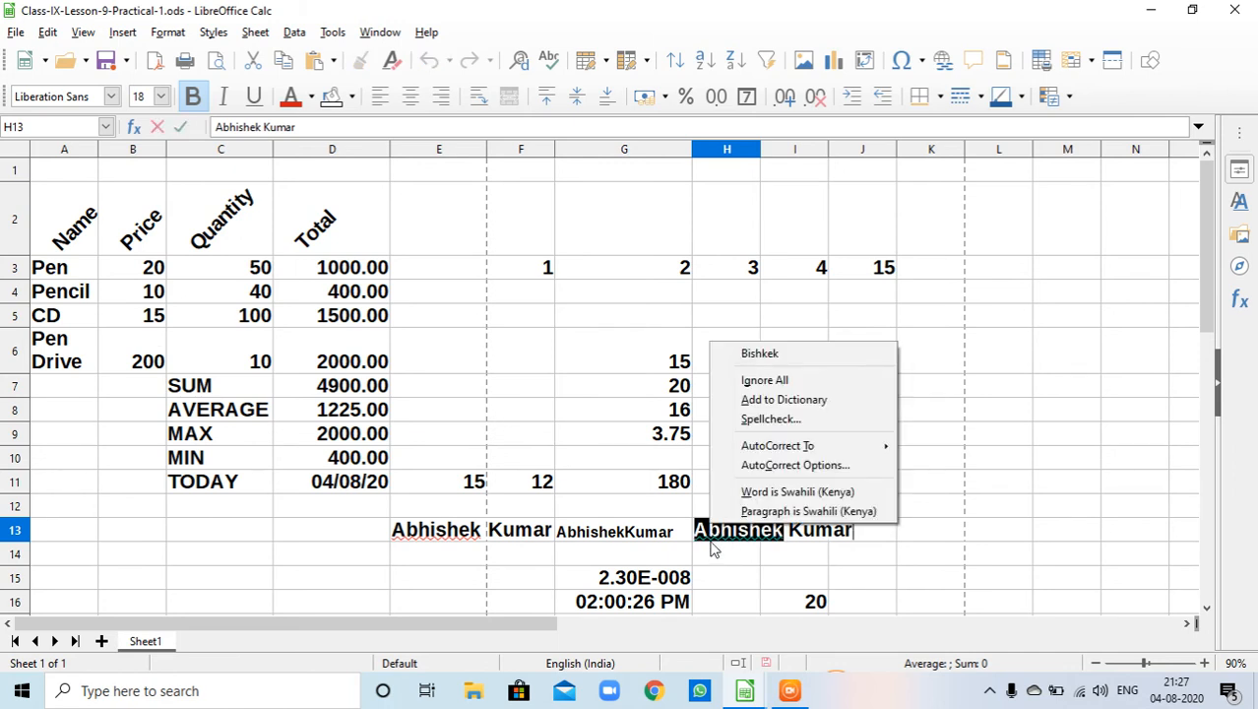
left_click(724, 589)
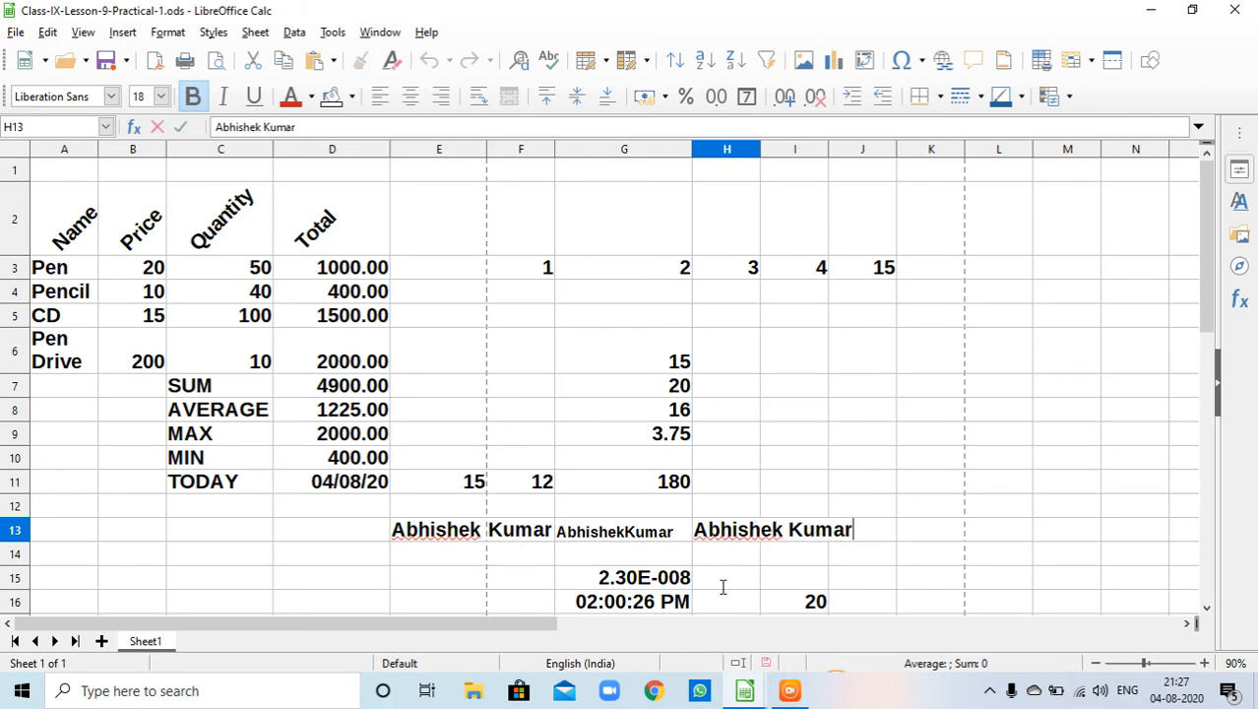
right_click(708, 532)
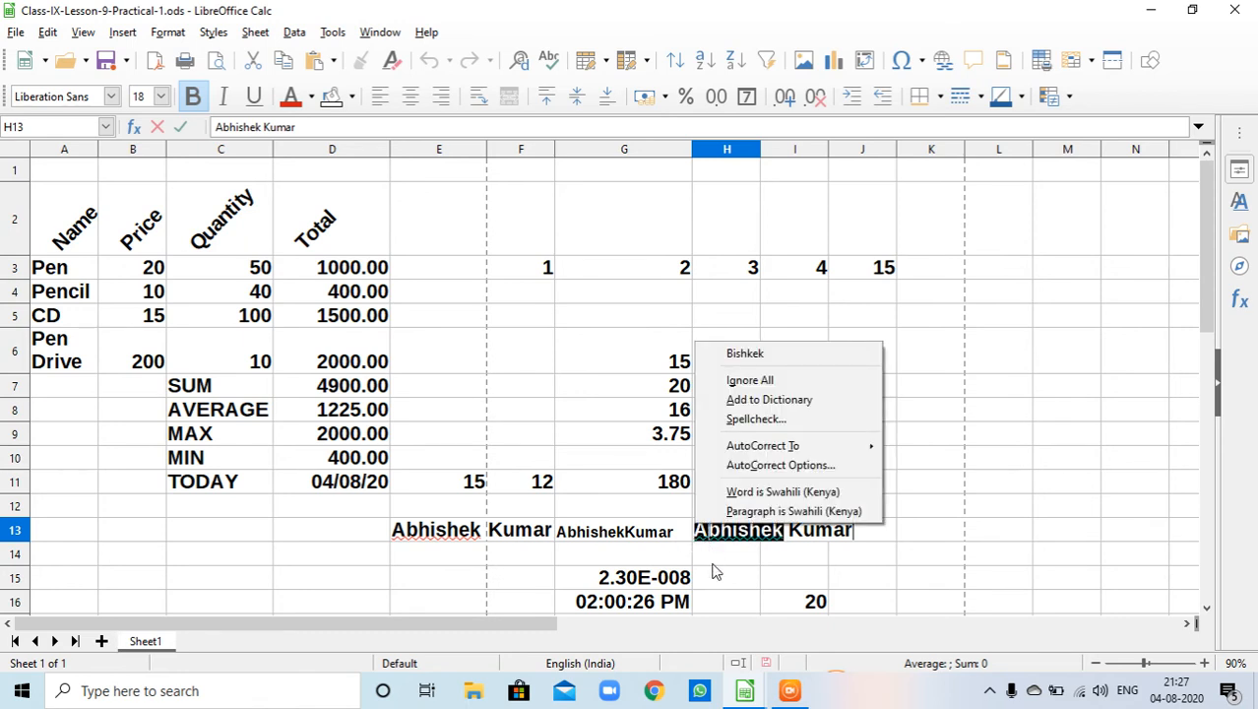
left_click(716, 572)
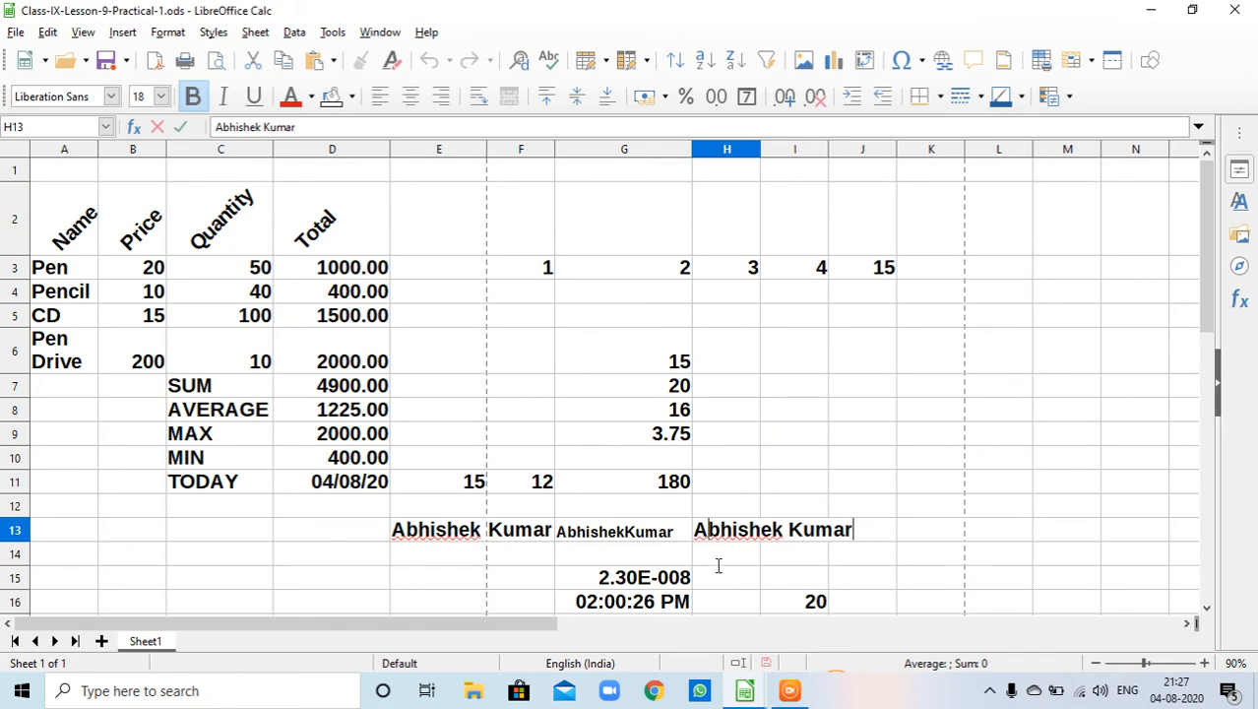
- Turn on automatic text wrapping for the joined text in cell G13
right_click(605, 532)
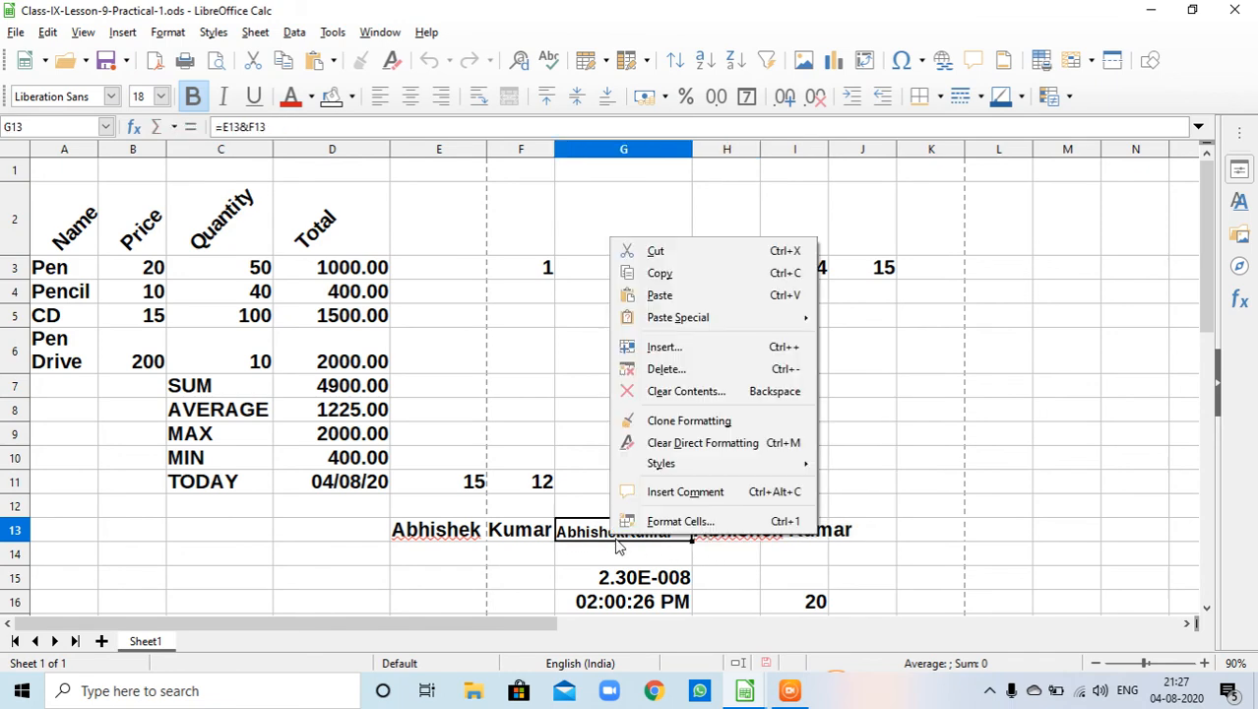
left_click(682, 522)
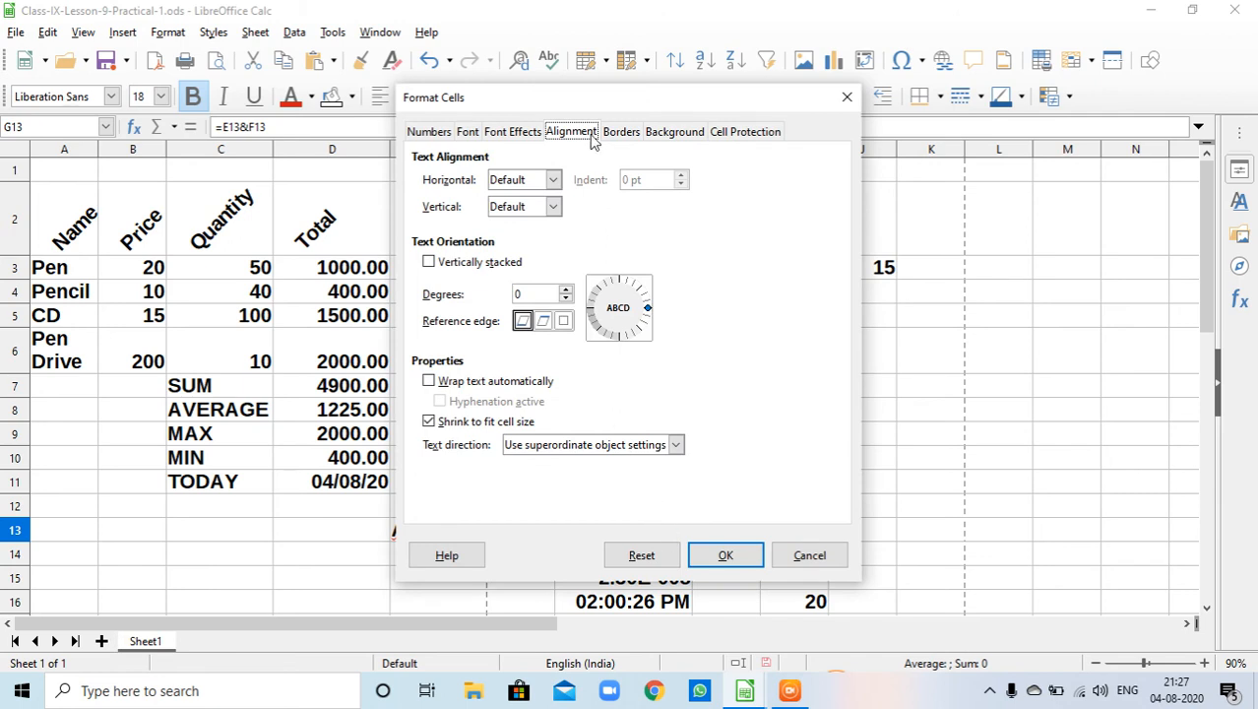
left_click(429, 381)
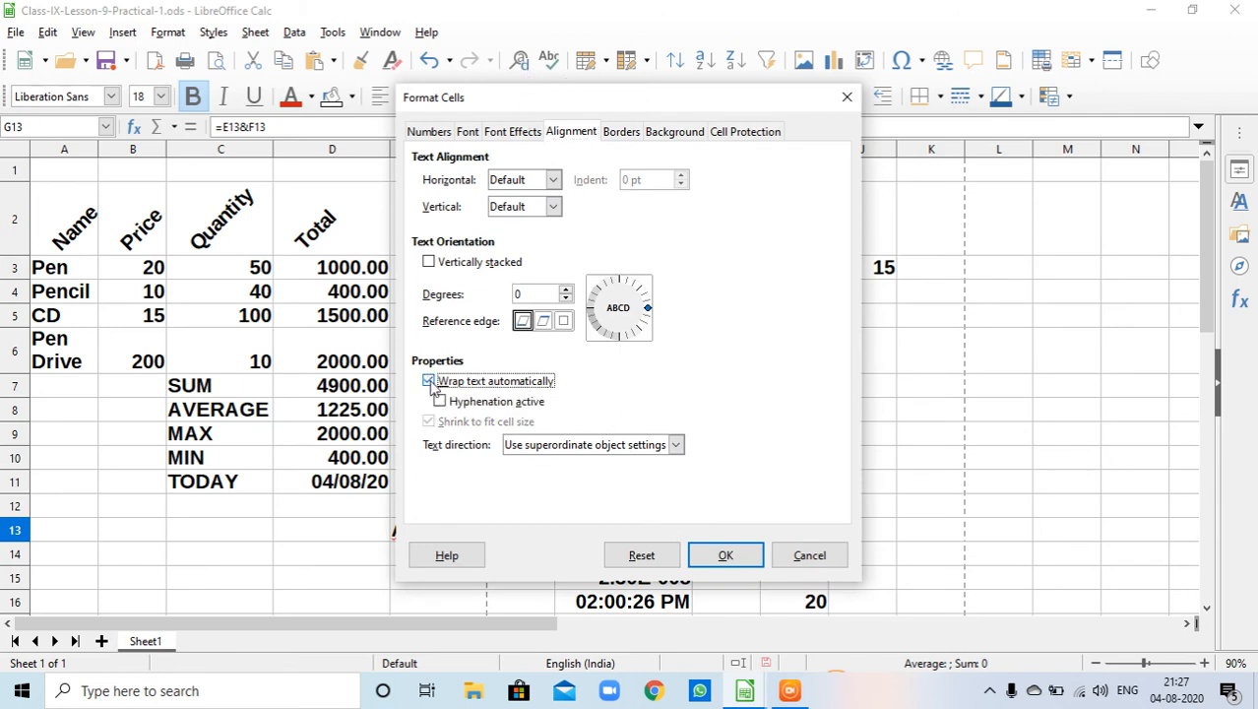
left_click(705, 558)
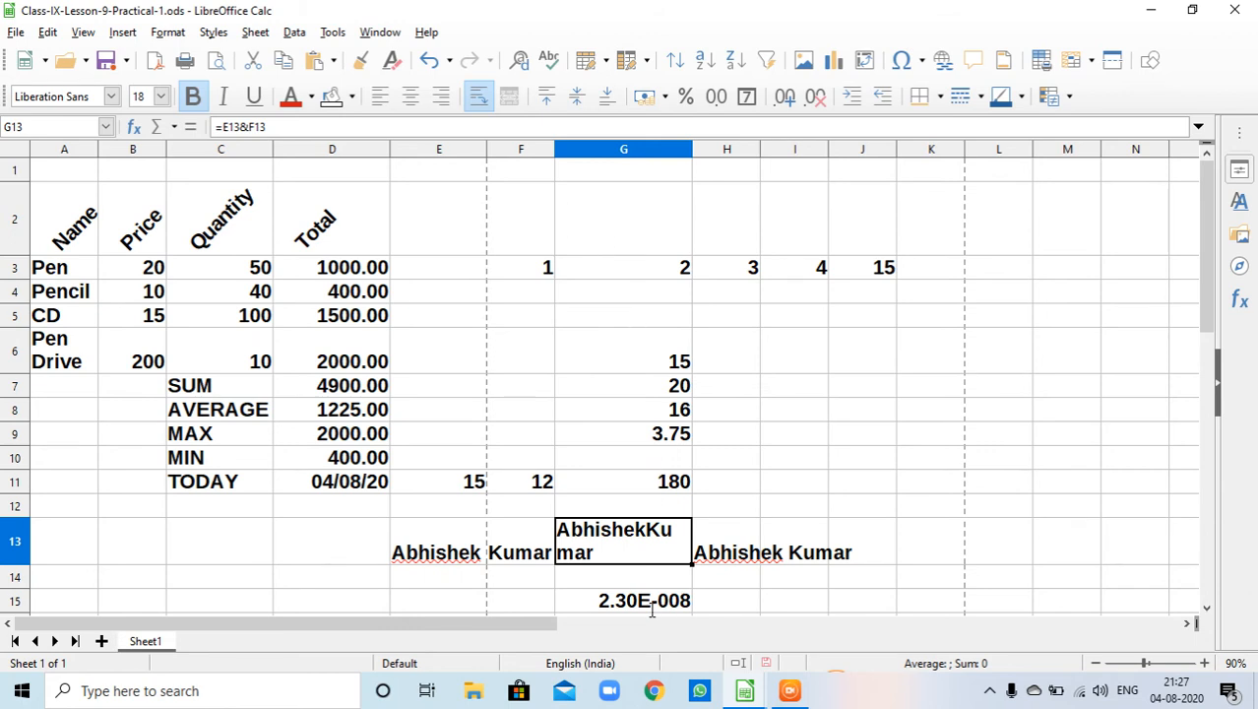
- Replace automatic text wrapping with shrink-to-fit-cell-size for cell G13
right_click(652, 556)
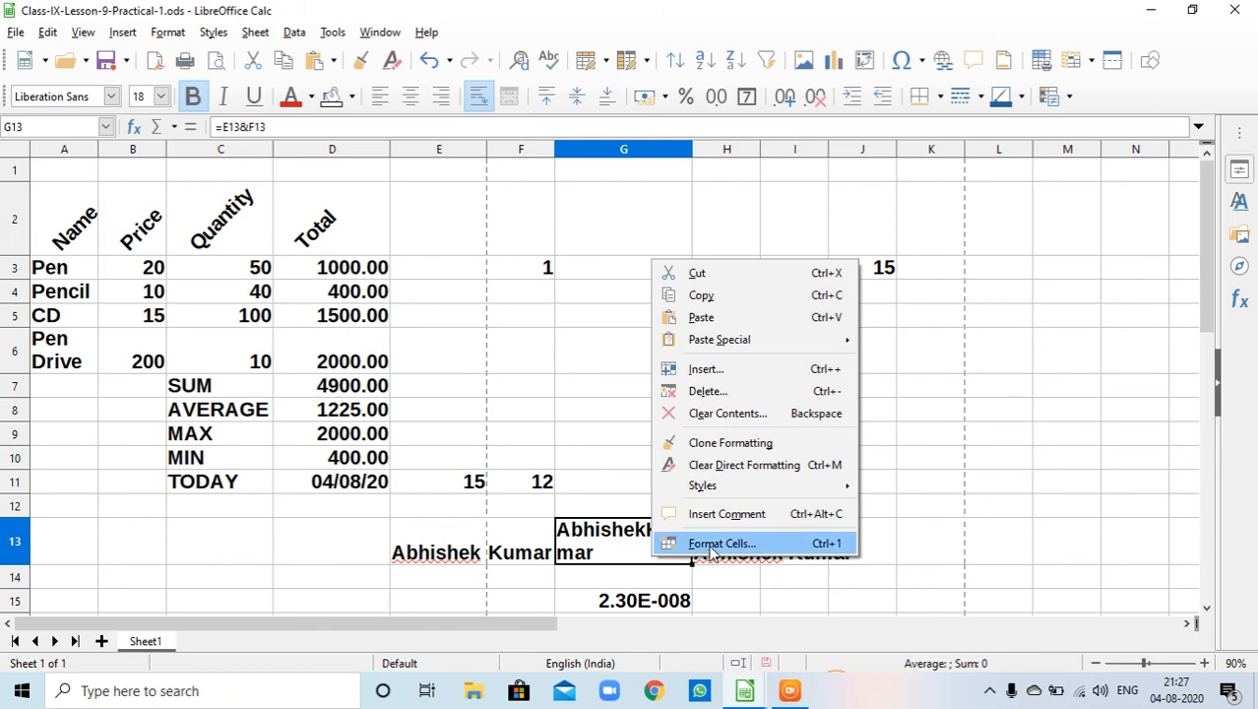
left_click(705, 548)
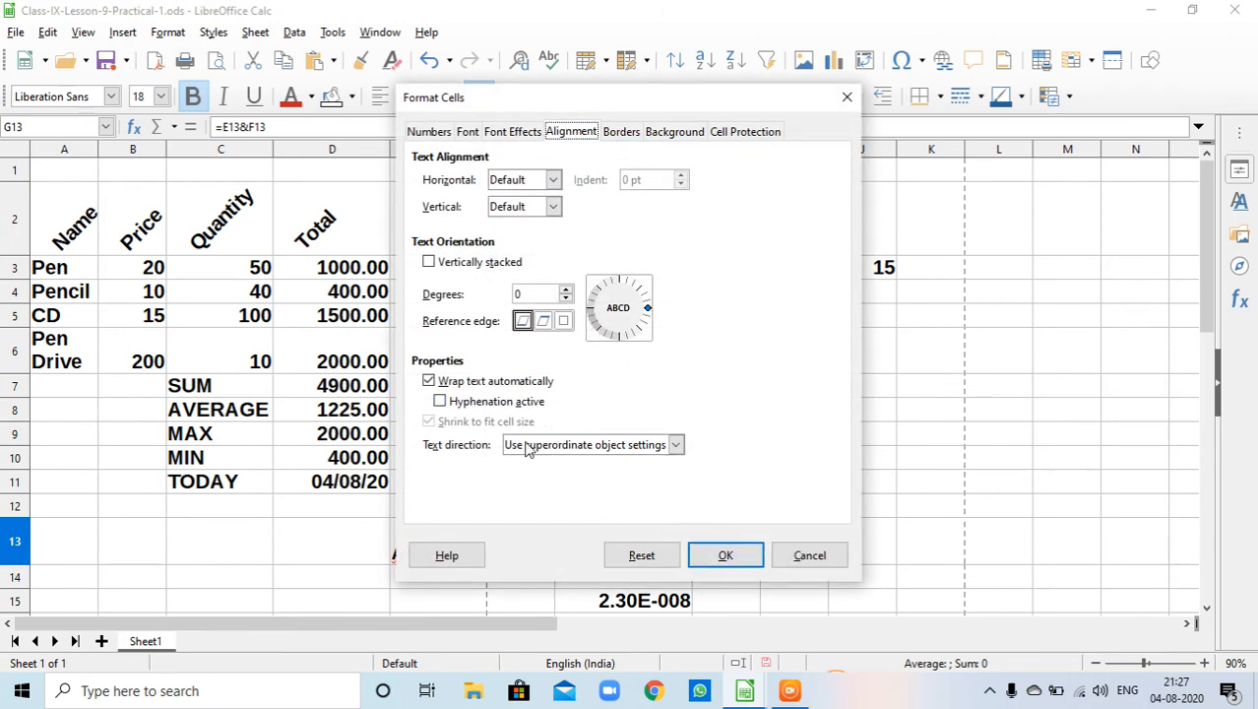
left_click(430, 381)
left_click(429, 421)
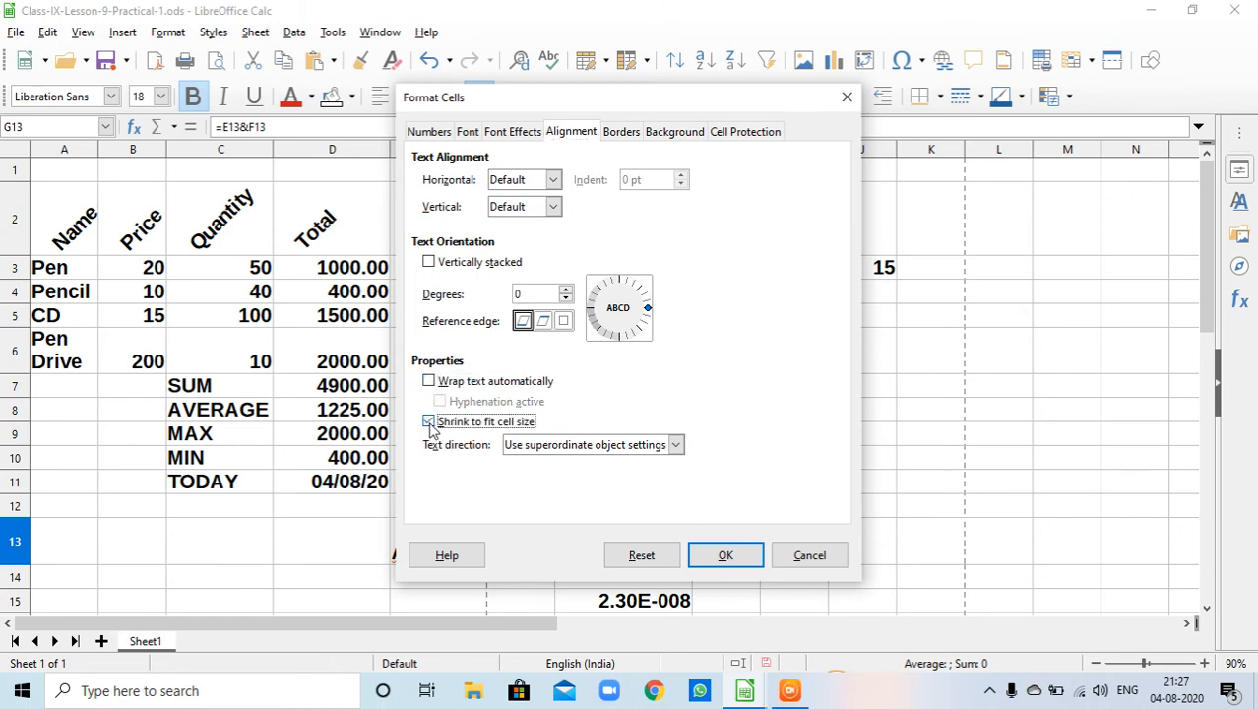
left_click(711, 558)
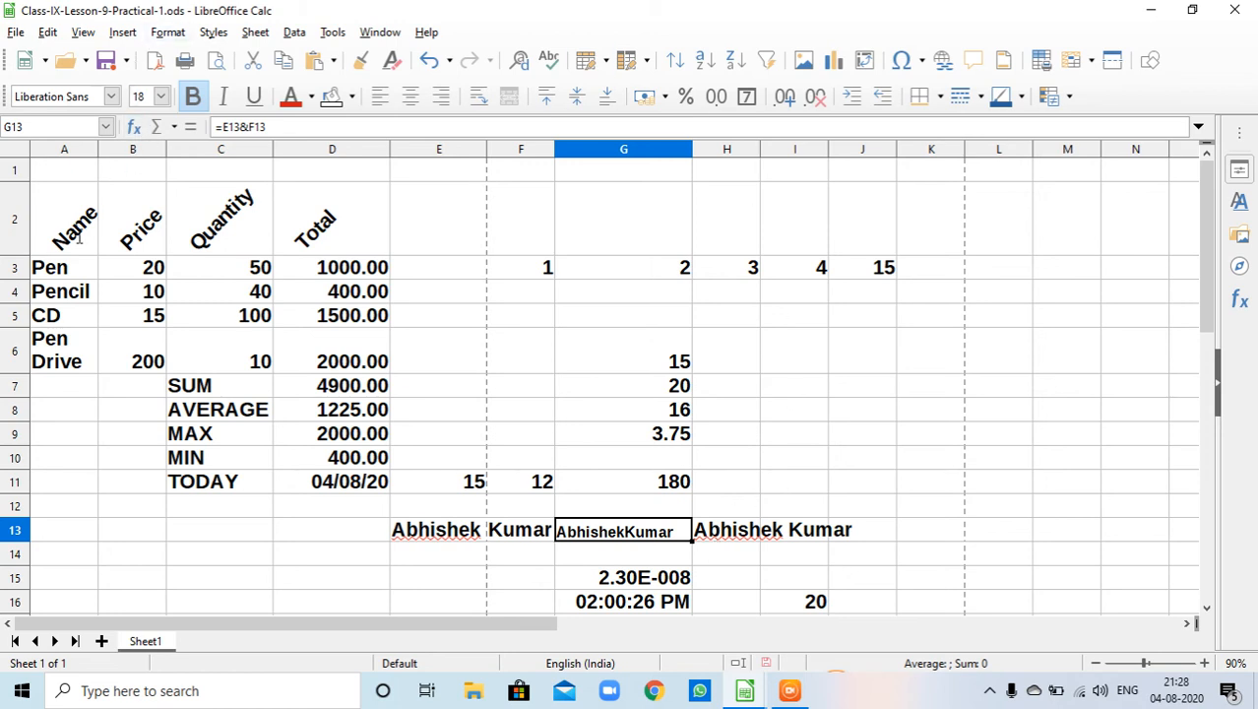
- Give the table range A2:D6 a yellow background colour
left_click_drag(63, 228, 338, 362)
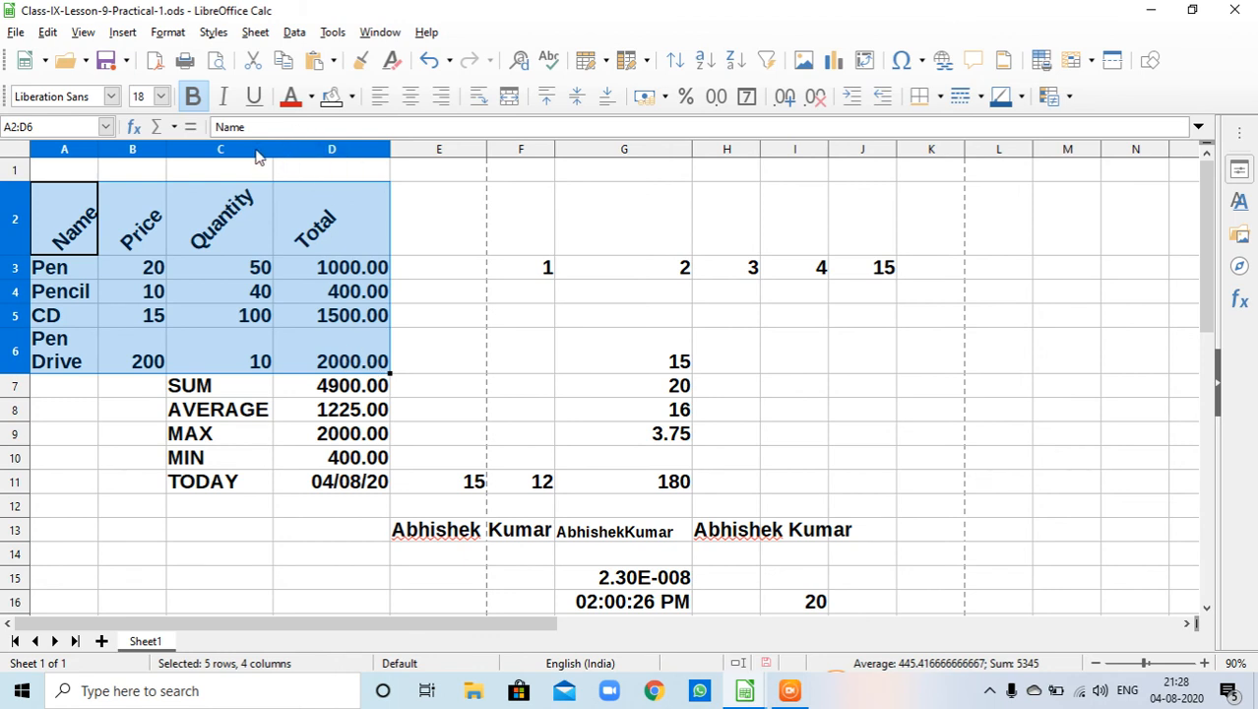
right_click(248, 283)
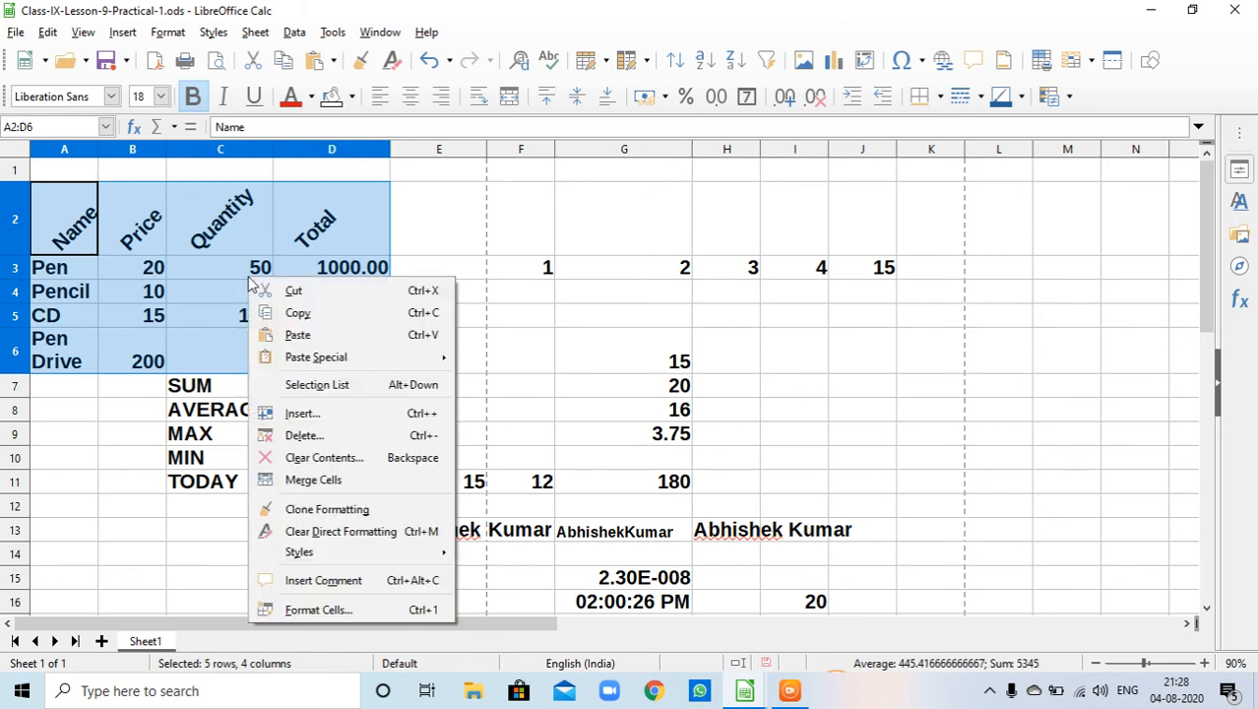
left_click(402, 609)
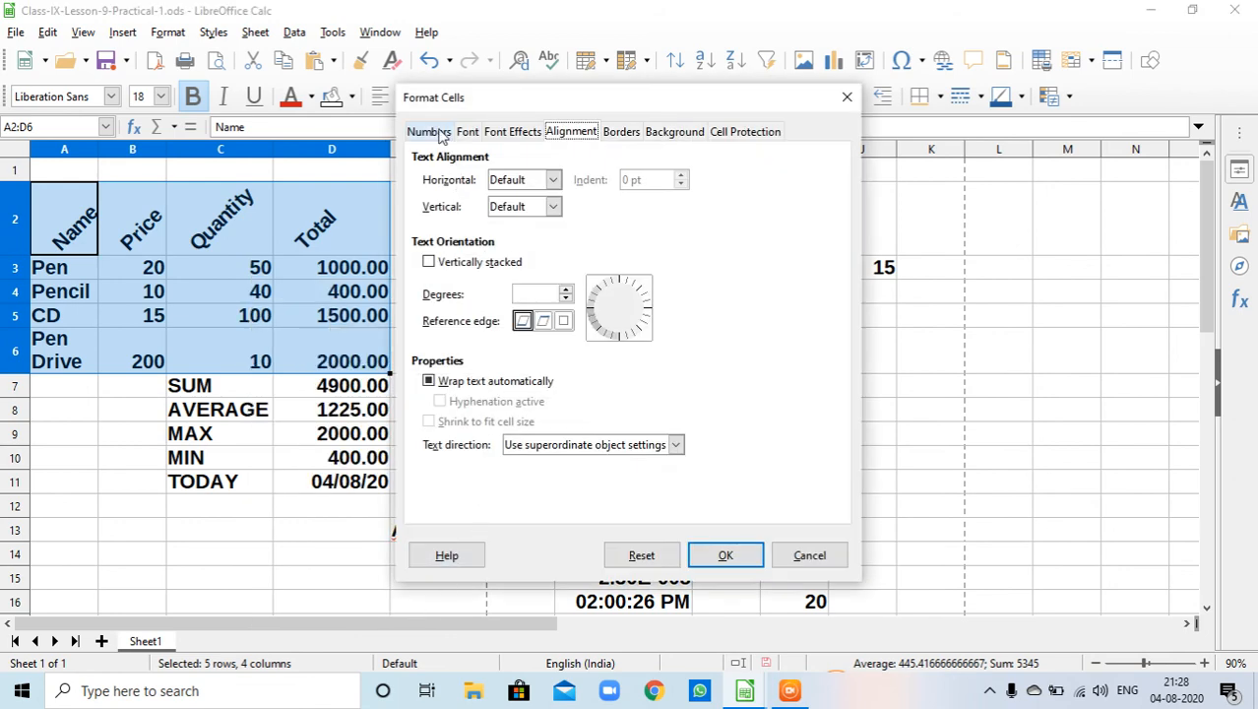
left_click(678, 138)
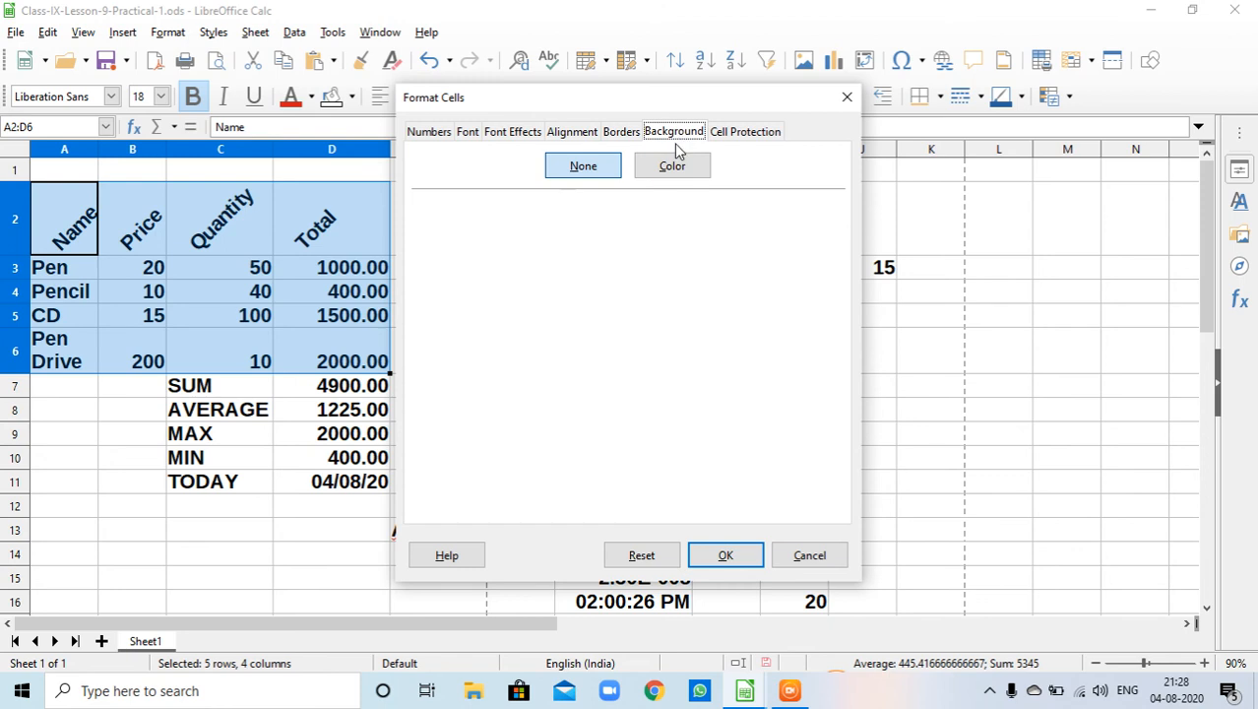
left_click(672, 165)
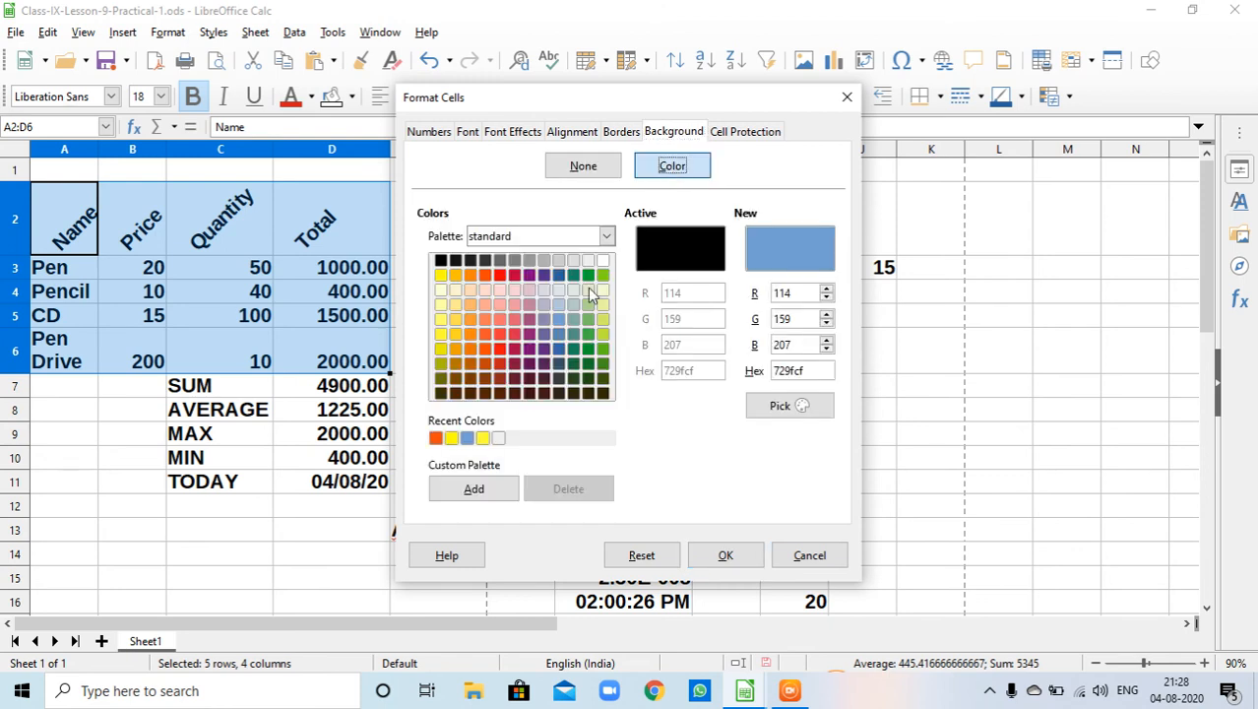
left_click(440, 333)
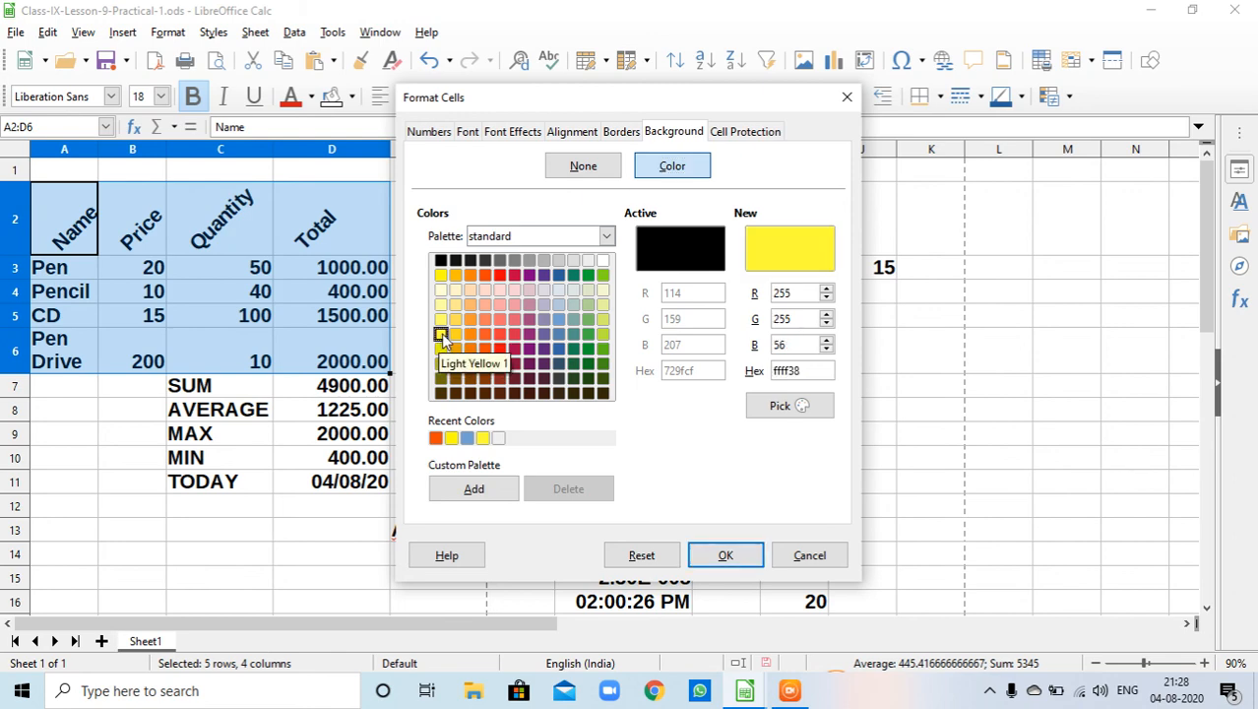
left_click(726, 556)
- Enter 0.0000045 in cell I8
left_click(571, 415)
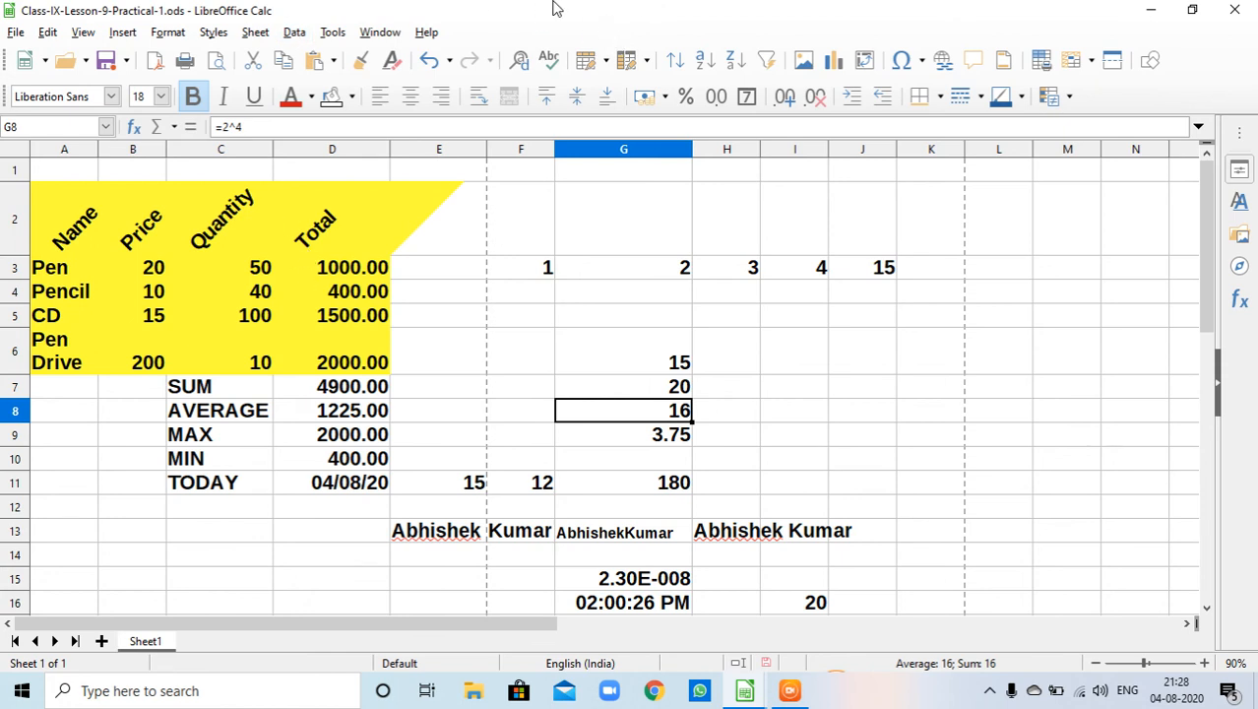
left_click(473, 438)
left_click(807, 419)
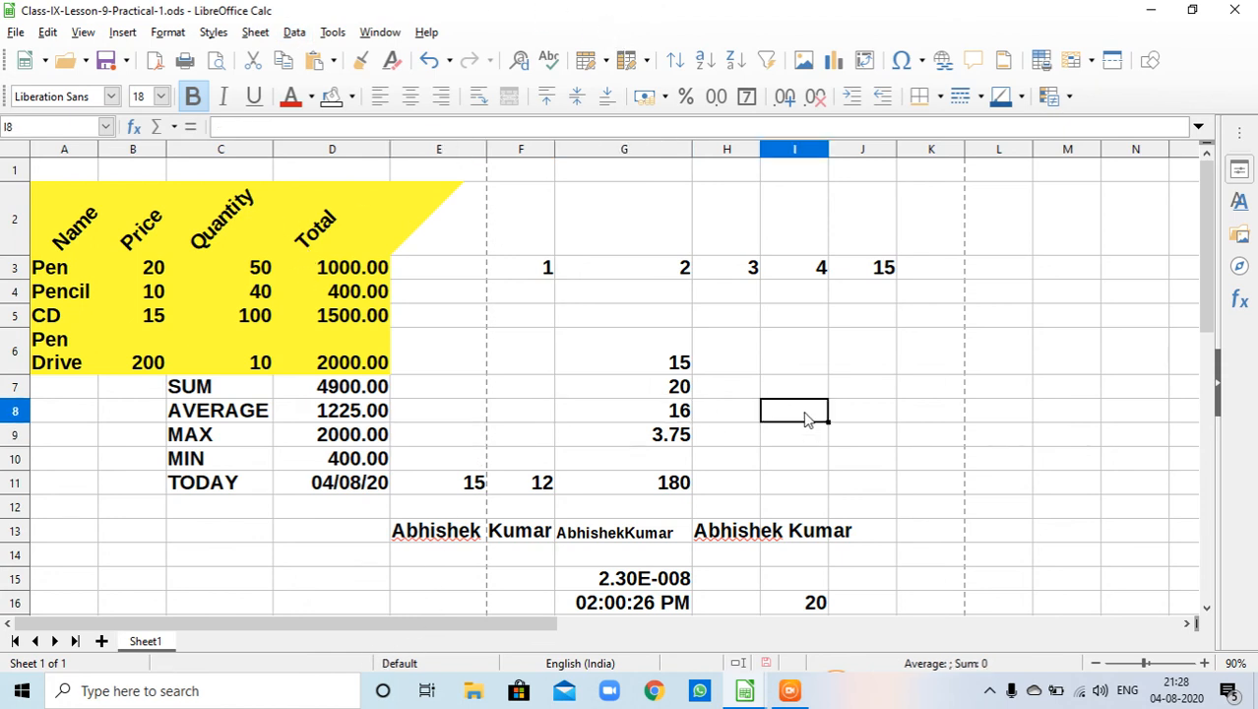
type("0.0000045")
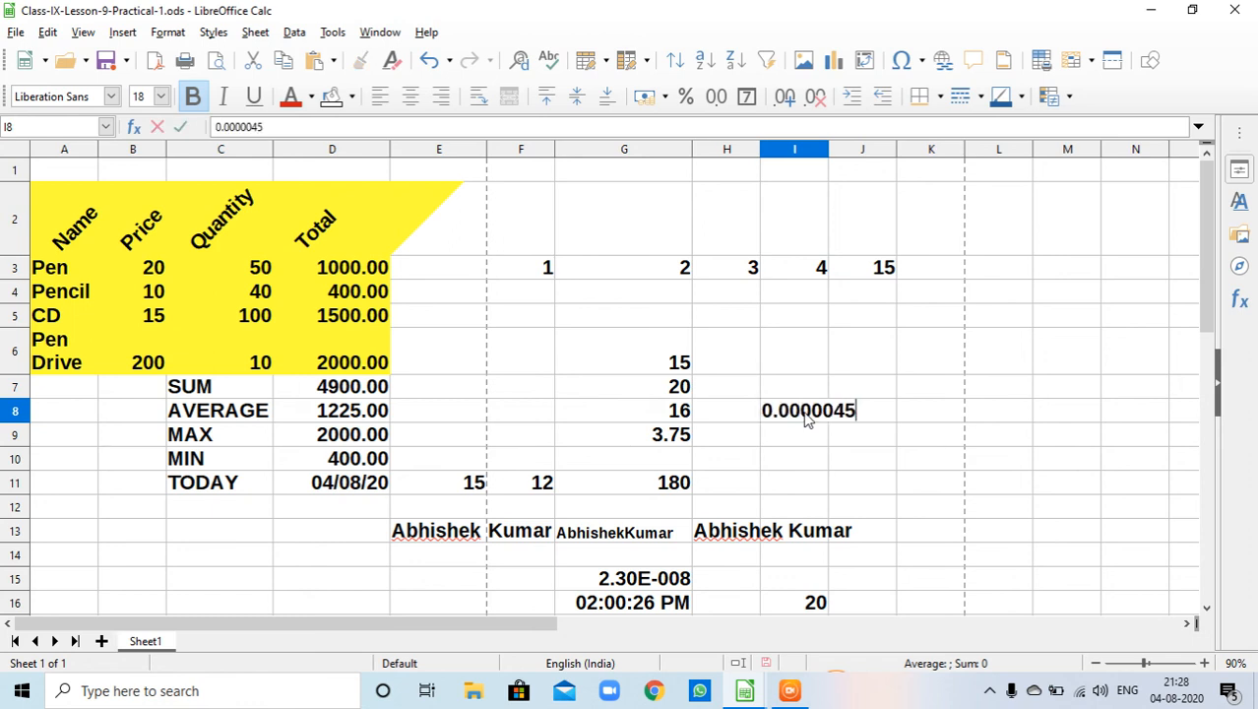
key("Return")
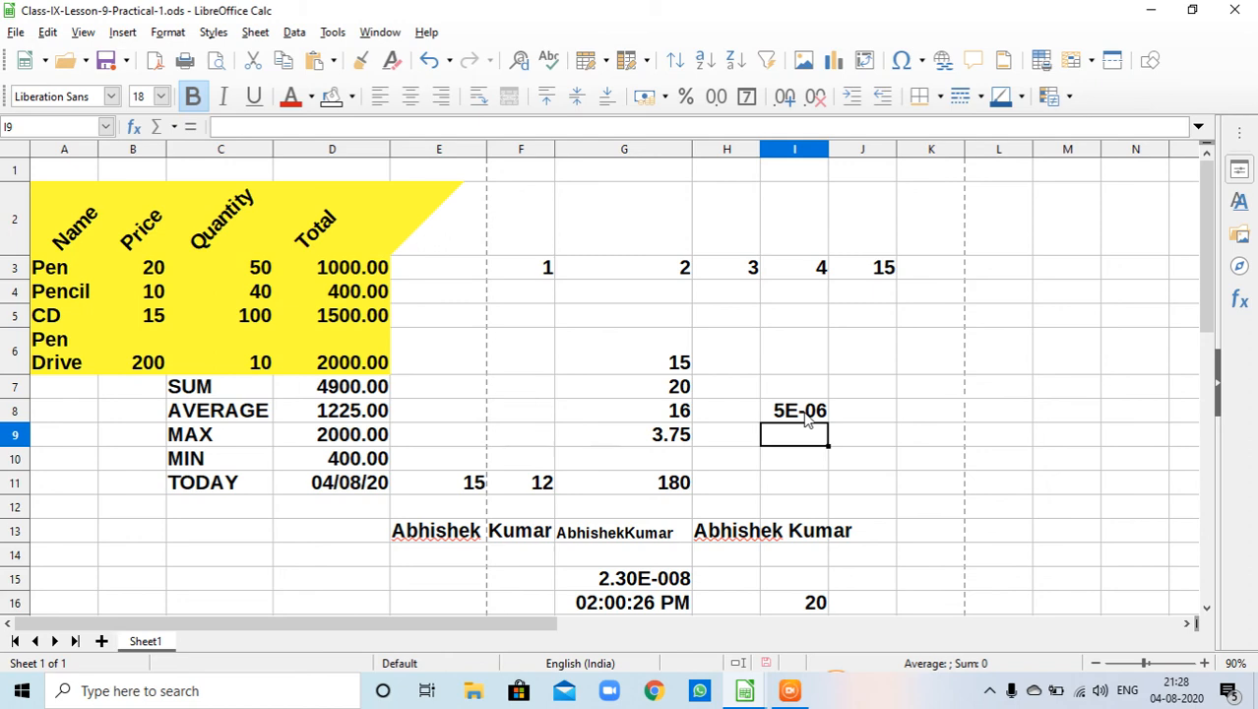
- Apply the scientific format 1.23E+004 to cell I8 and widen column I to fit it
left_click(817, 414)
right_click(817, 414)
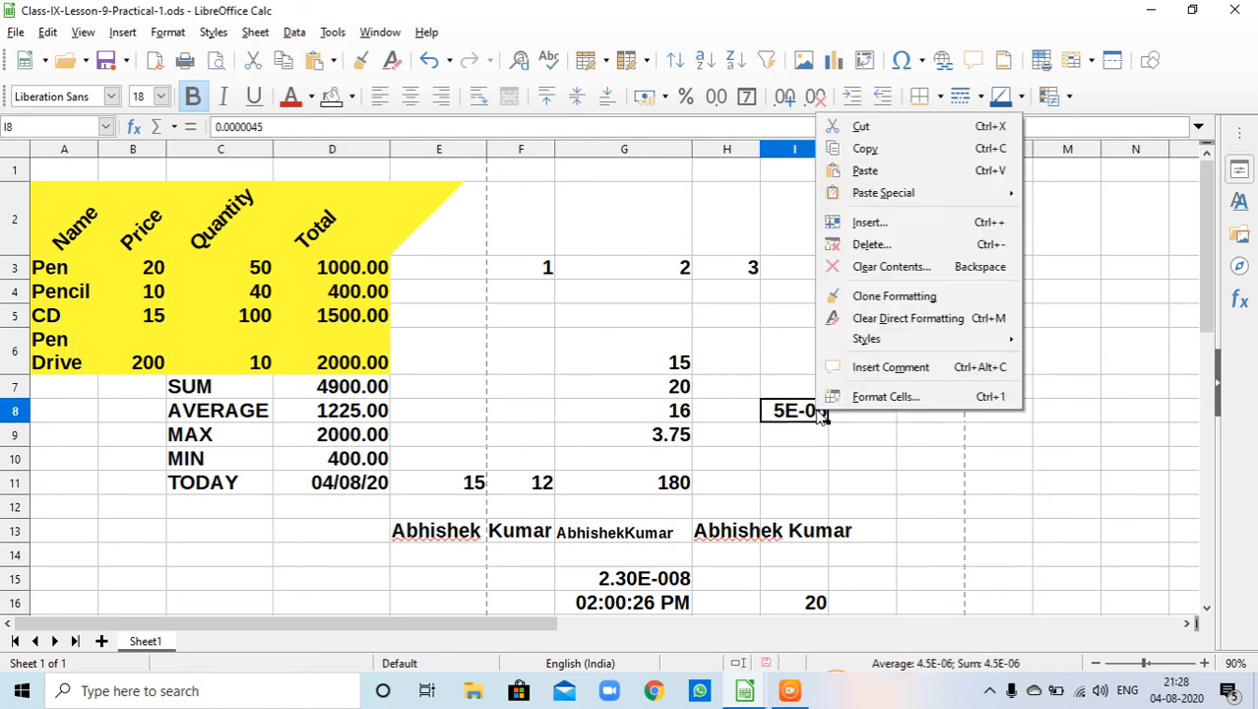
left_click(833, 404)
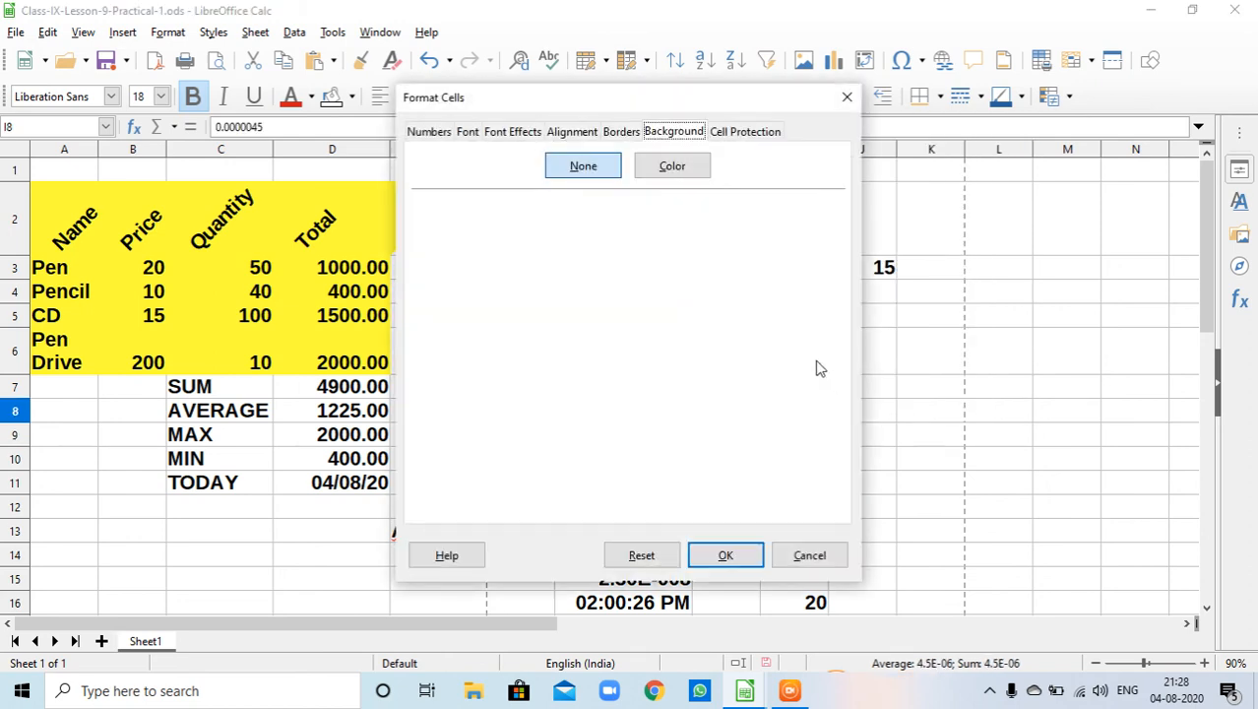
left_click(414, 137)
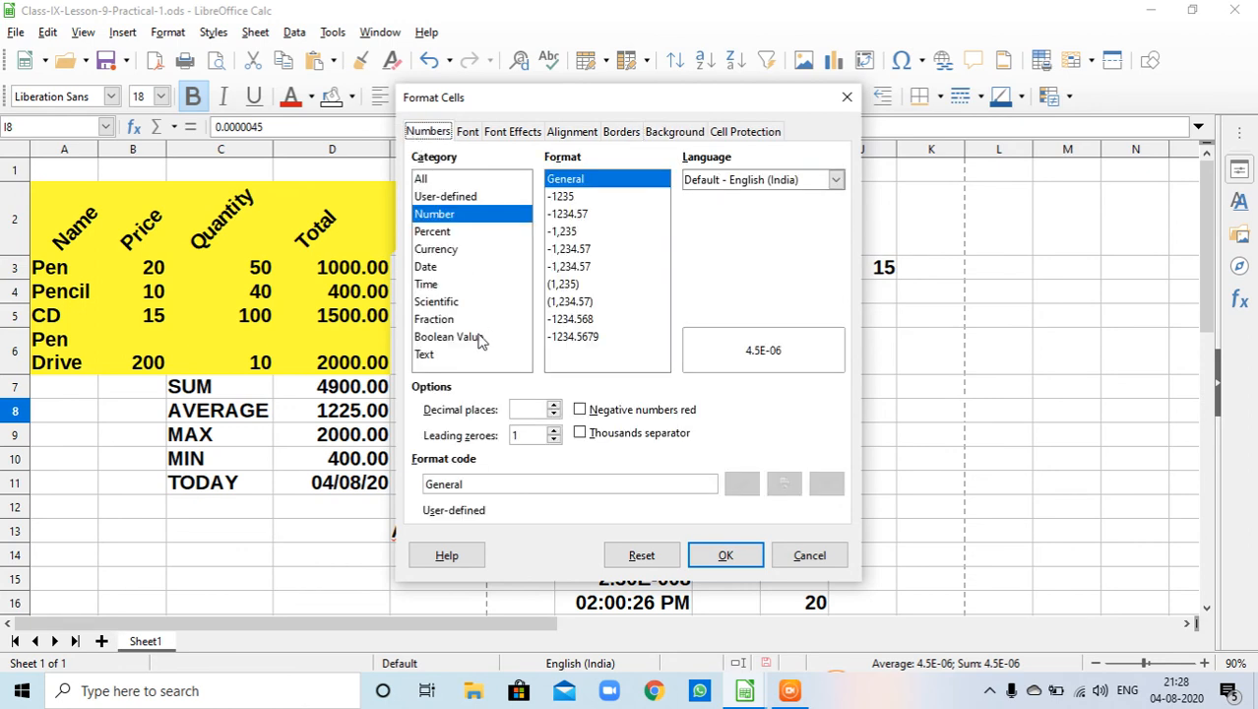
left_click(464, 305)
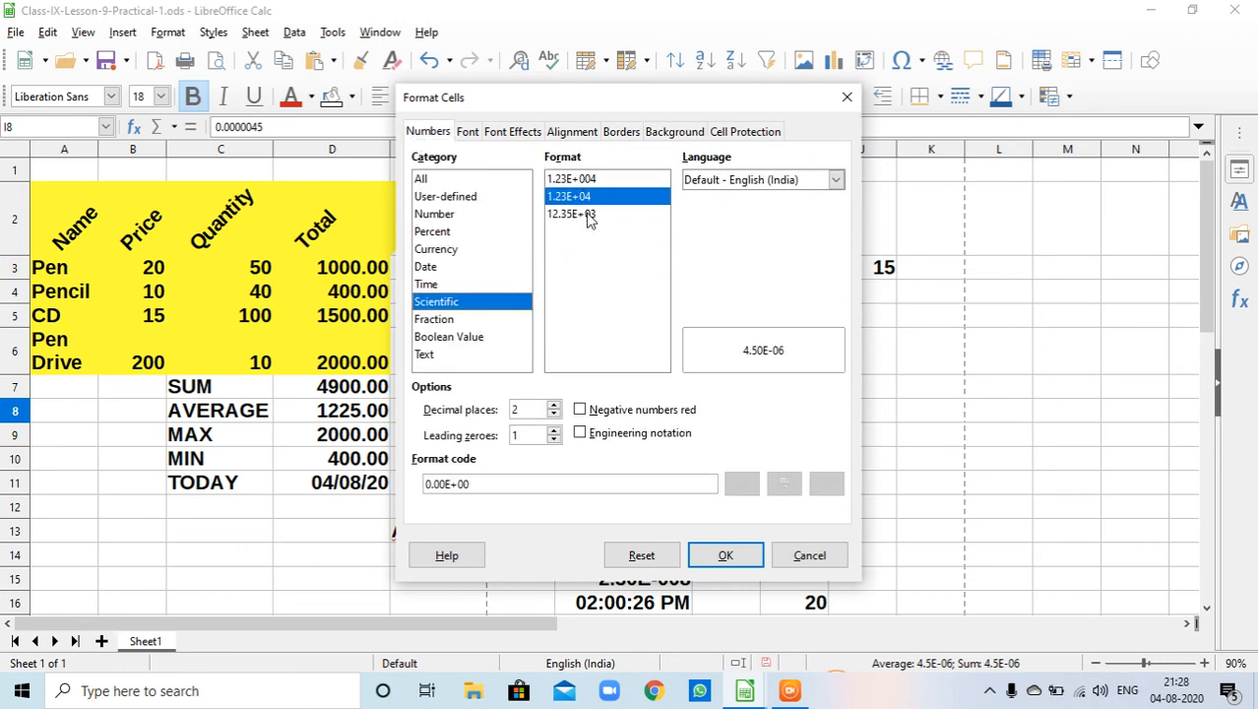
left_click(579, 179)
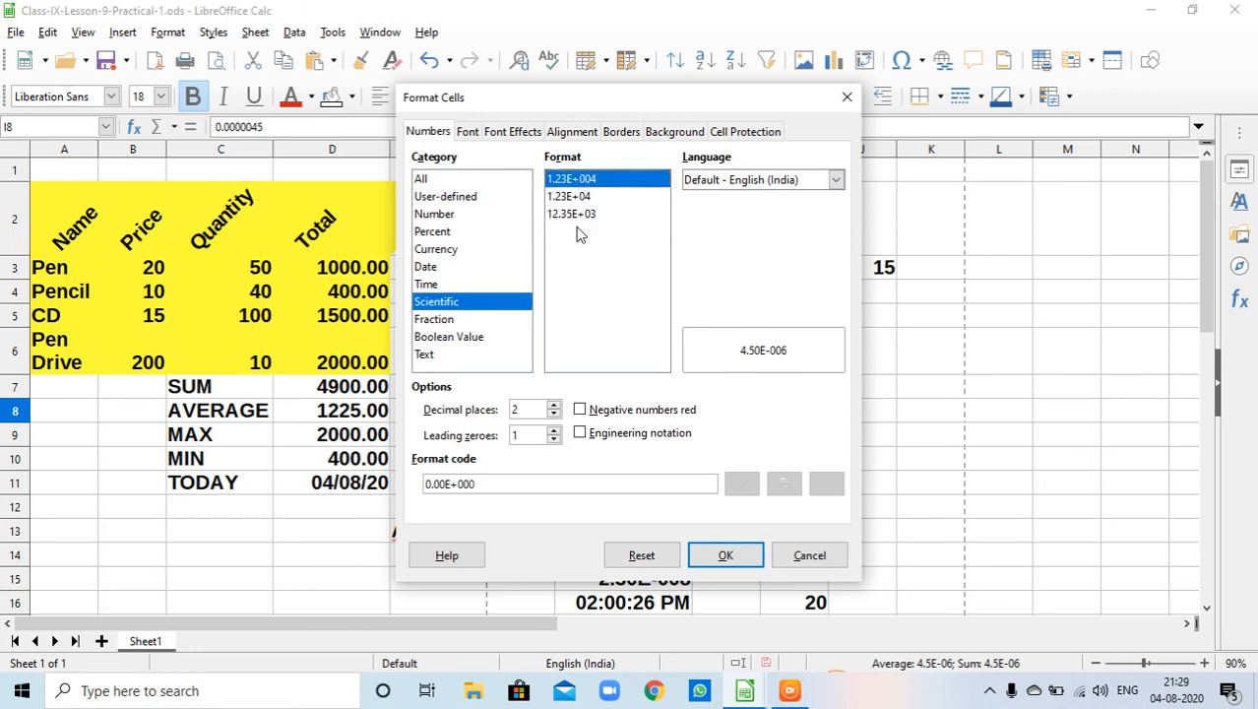
left_click(725, 556)
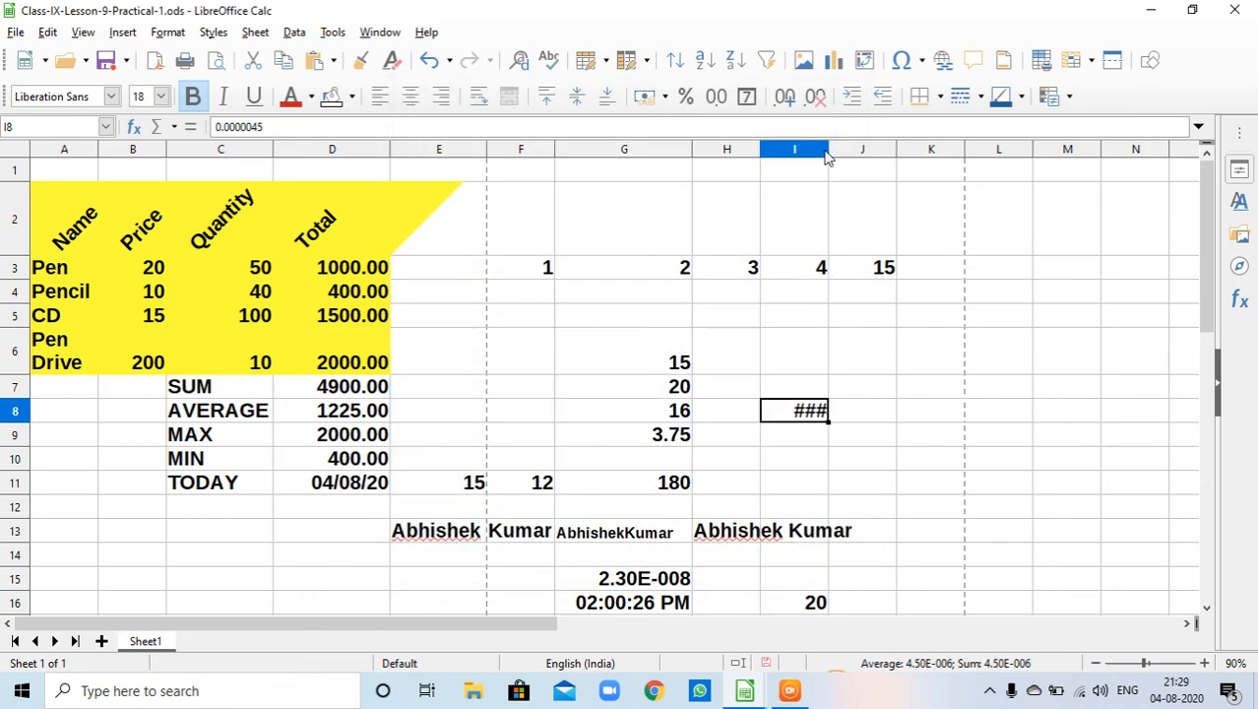
left_click_drag(830, 149, 857, 157)
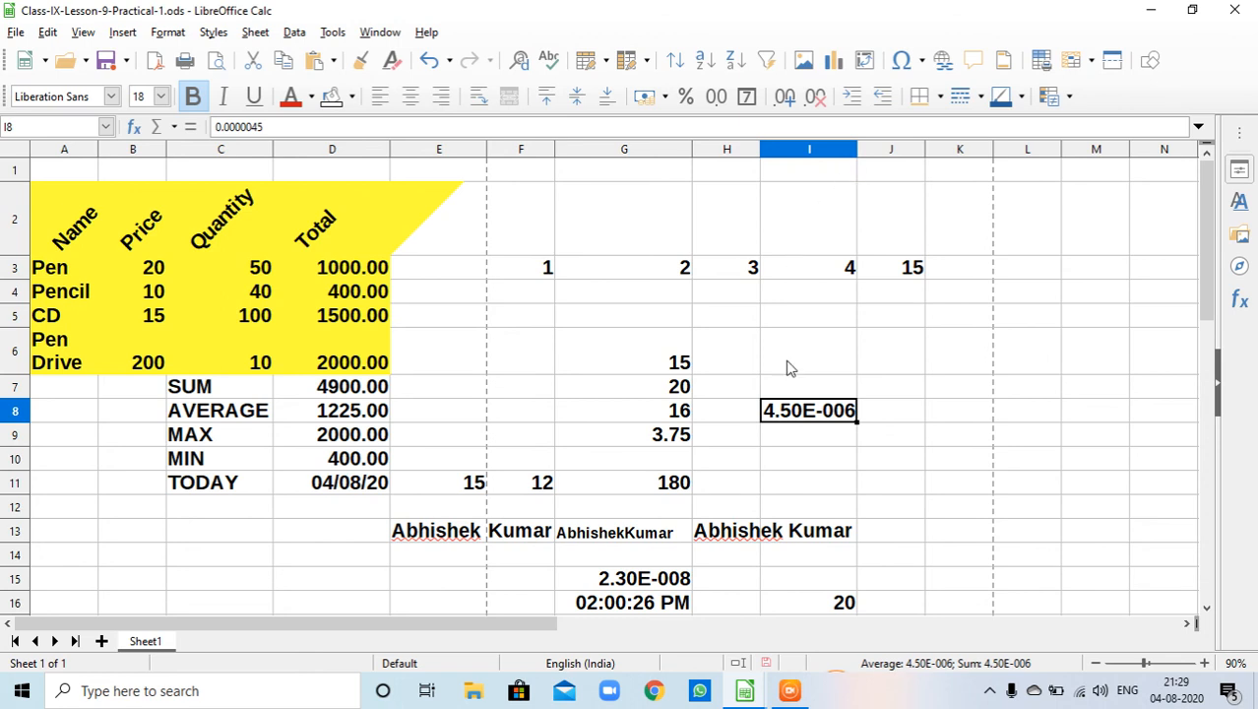
- Compare the available time formats for the time in cell G16
scroll(753, 462, "down", 1)
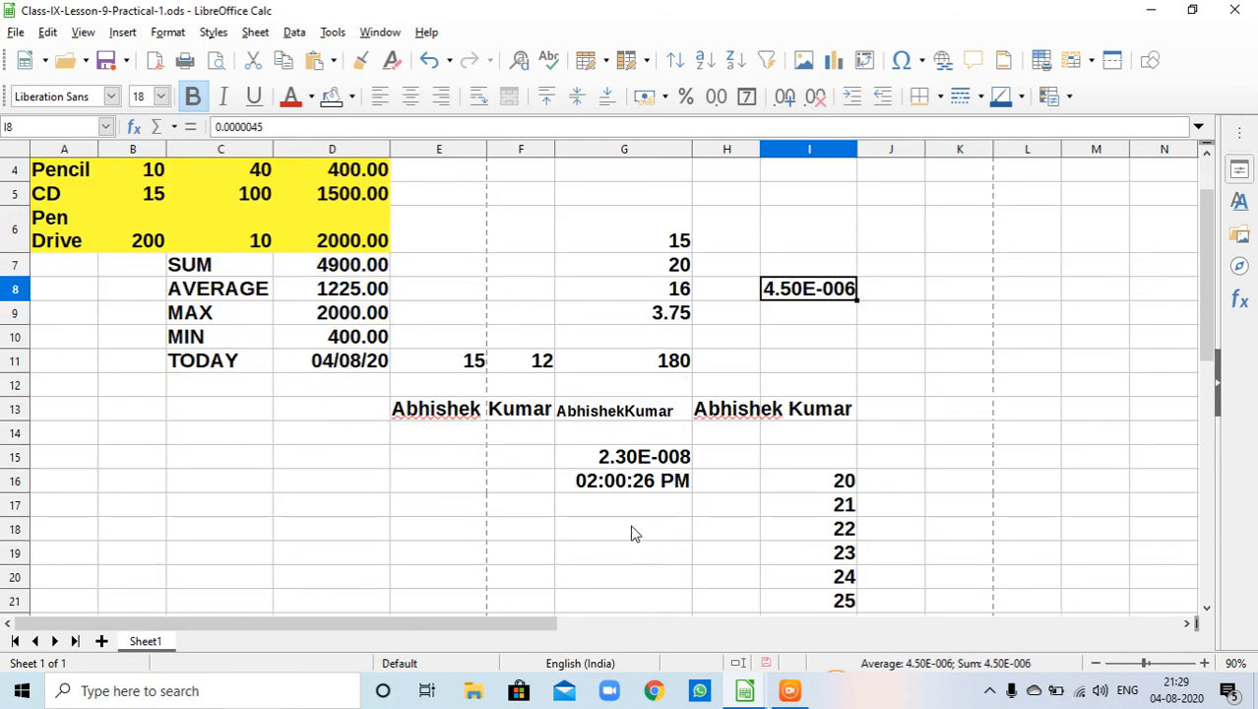
left_click(631, 488)
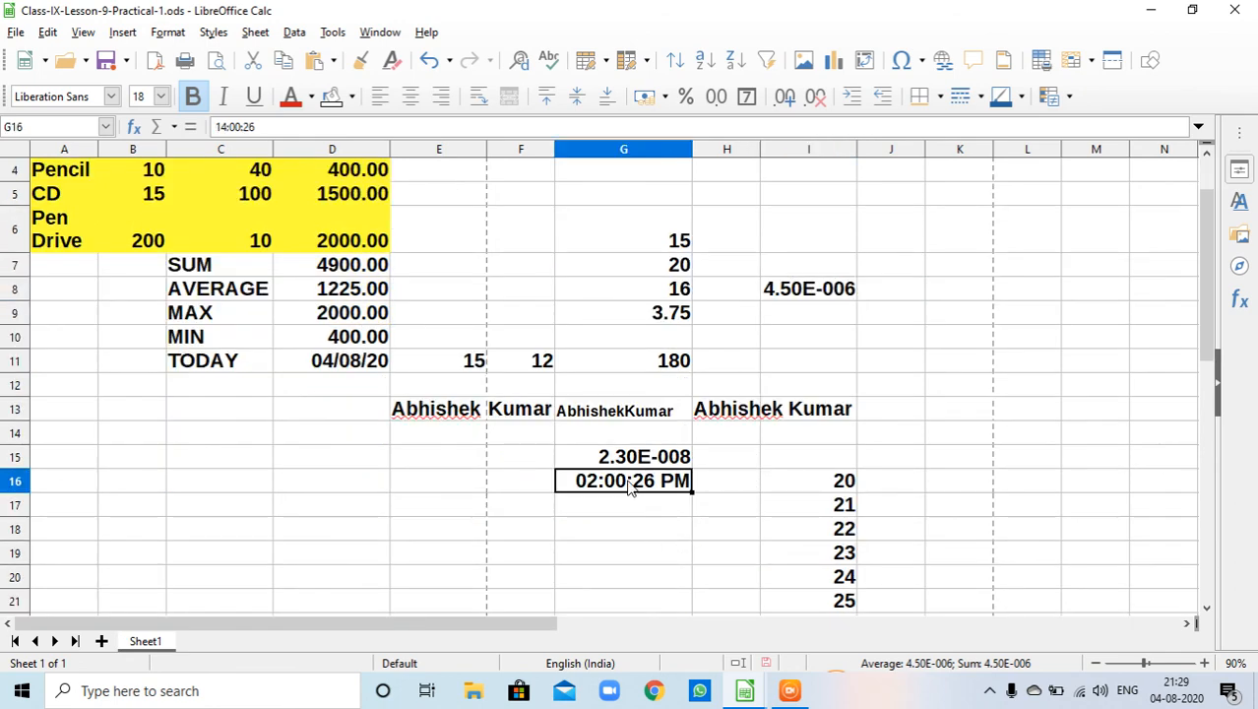
right_click(631, 489)
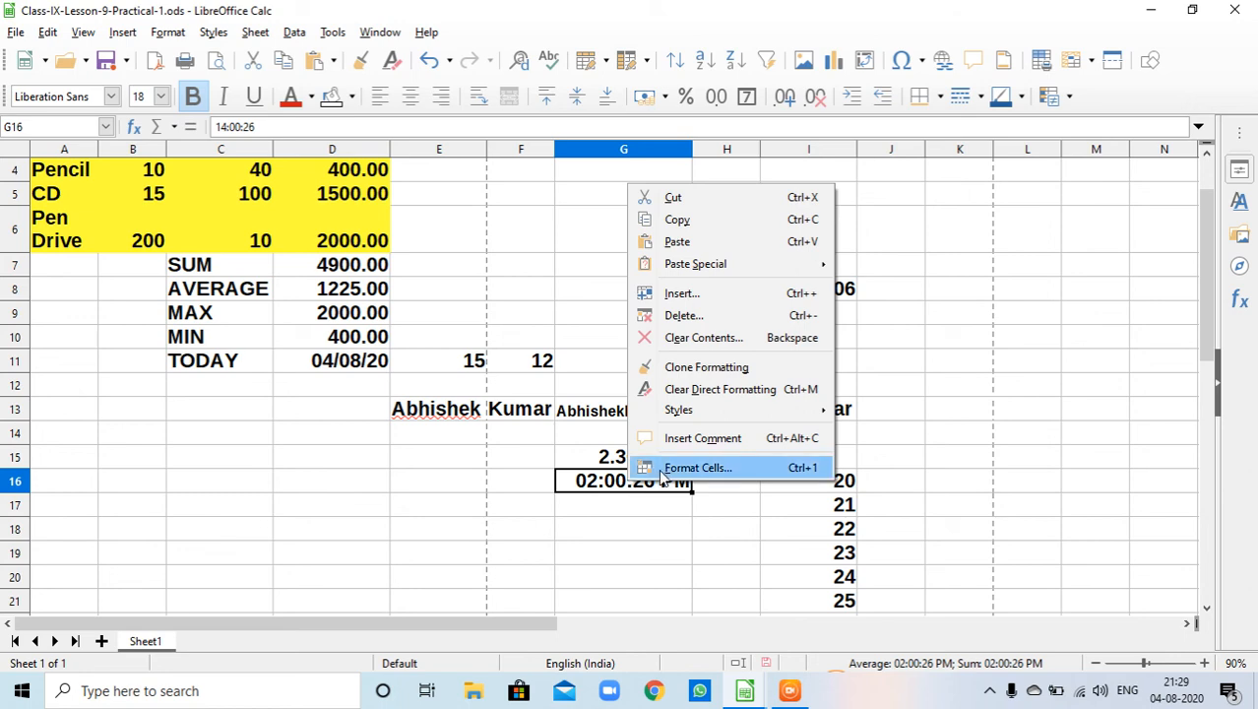
left_click(689, 468)
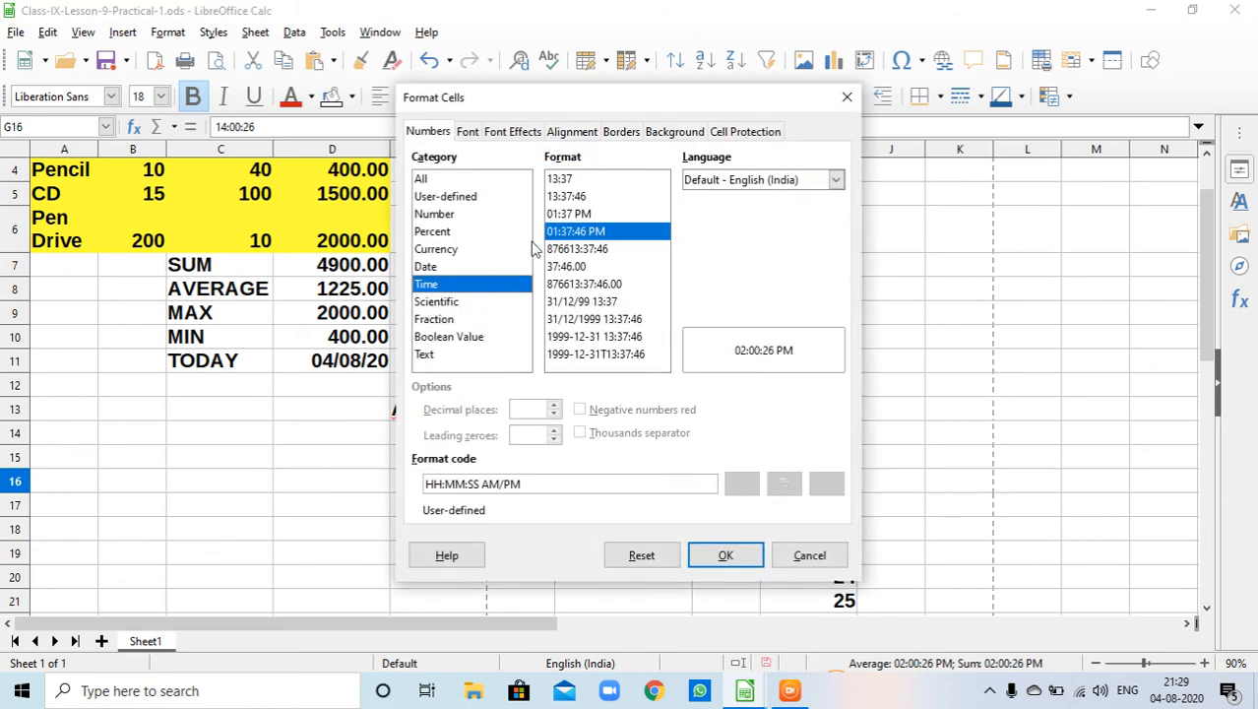
left_click(578, 216)
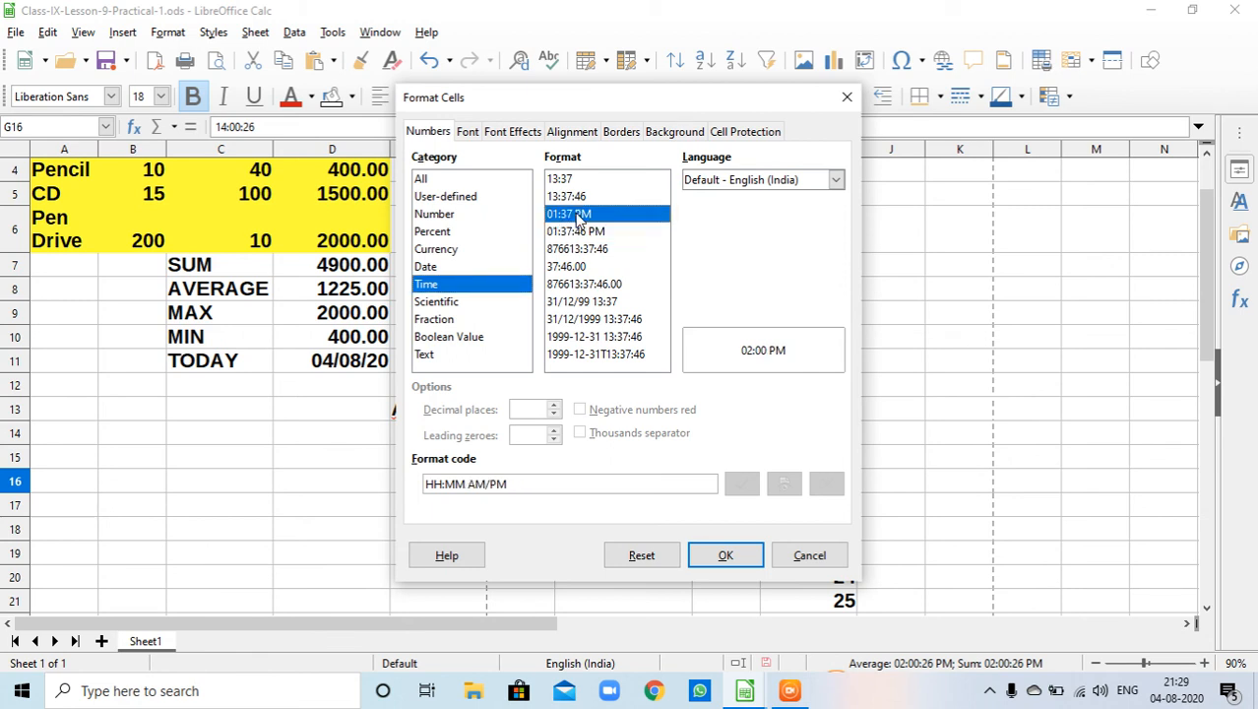
left_click(574, 197)
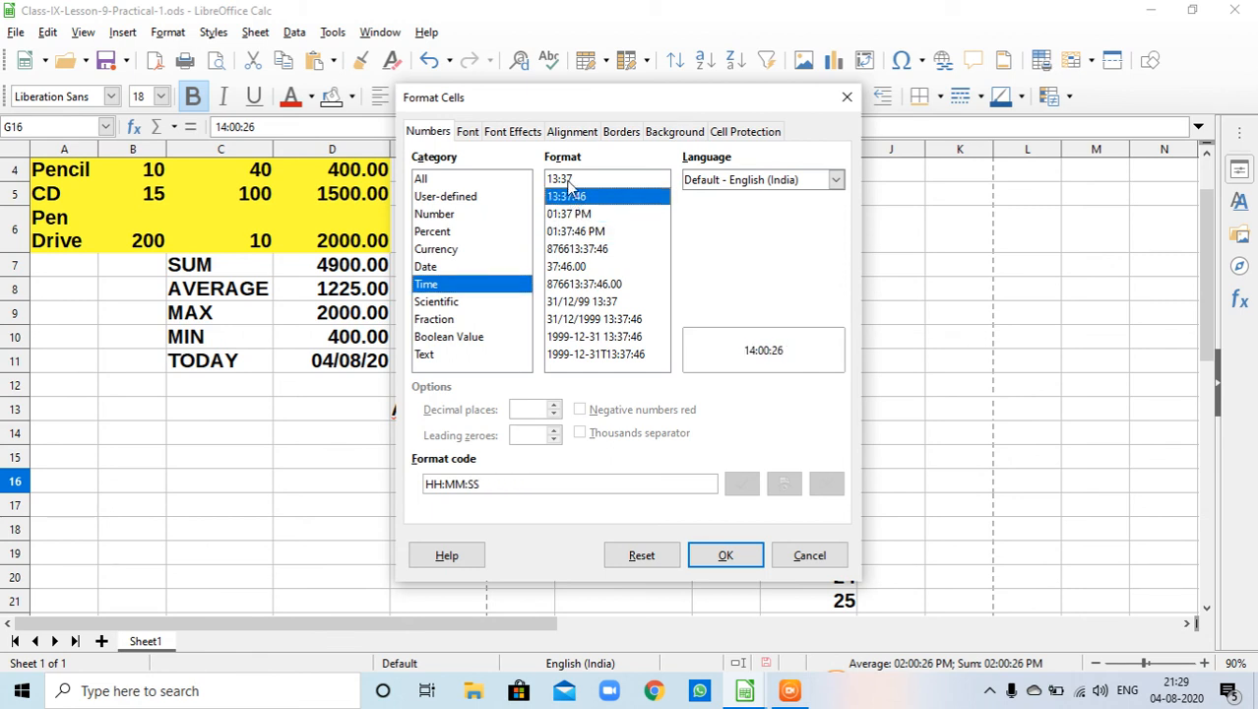
left_click(572, 180)
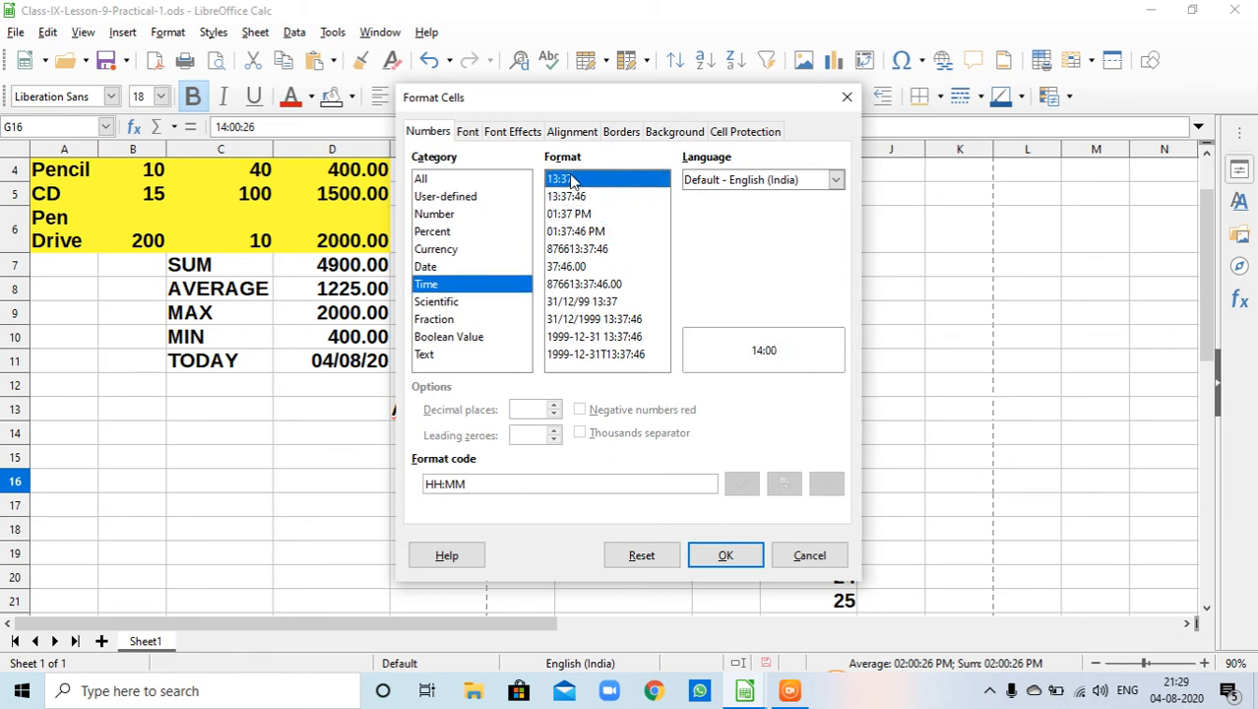
left_click(591, 233)
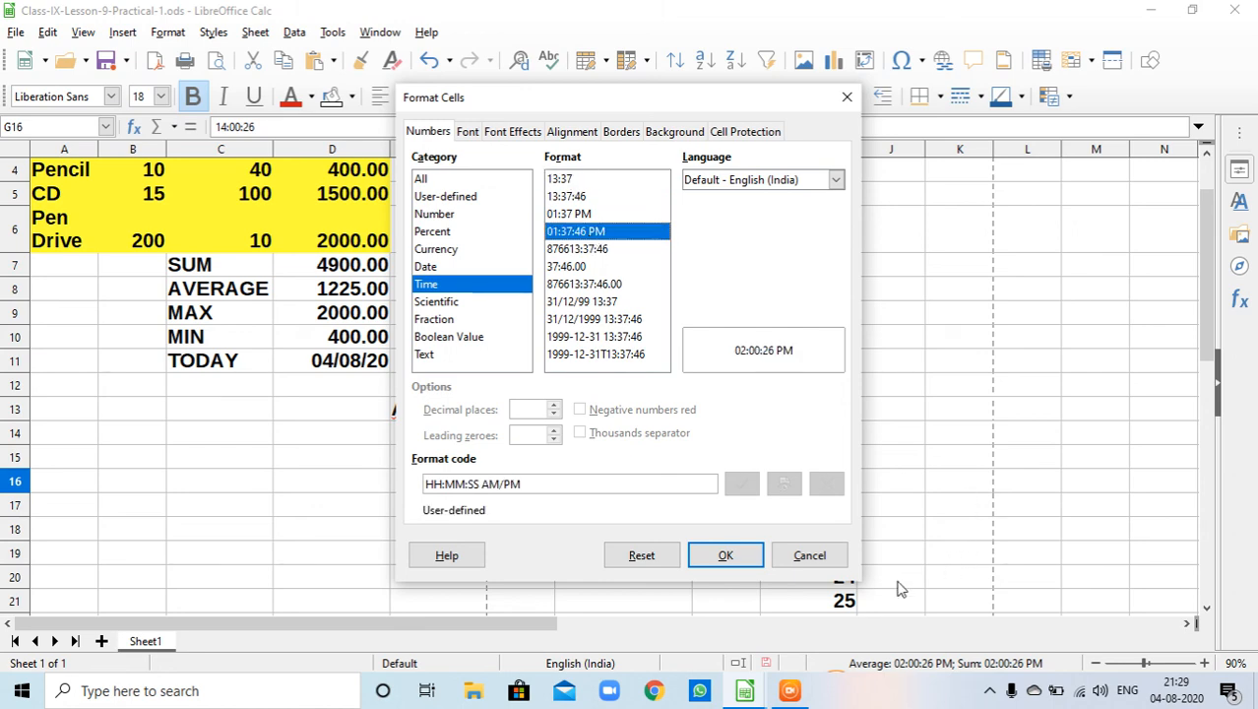
left_click(726, 555)
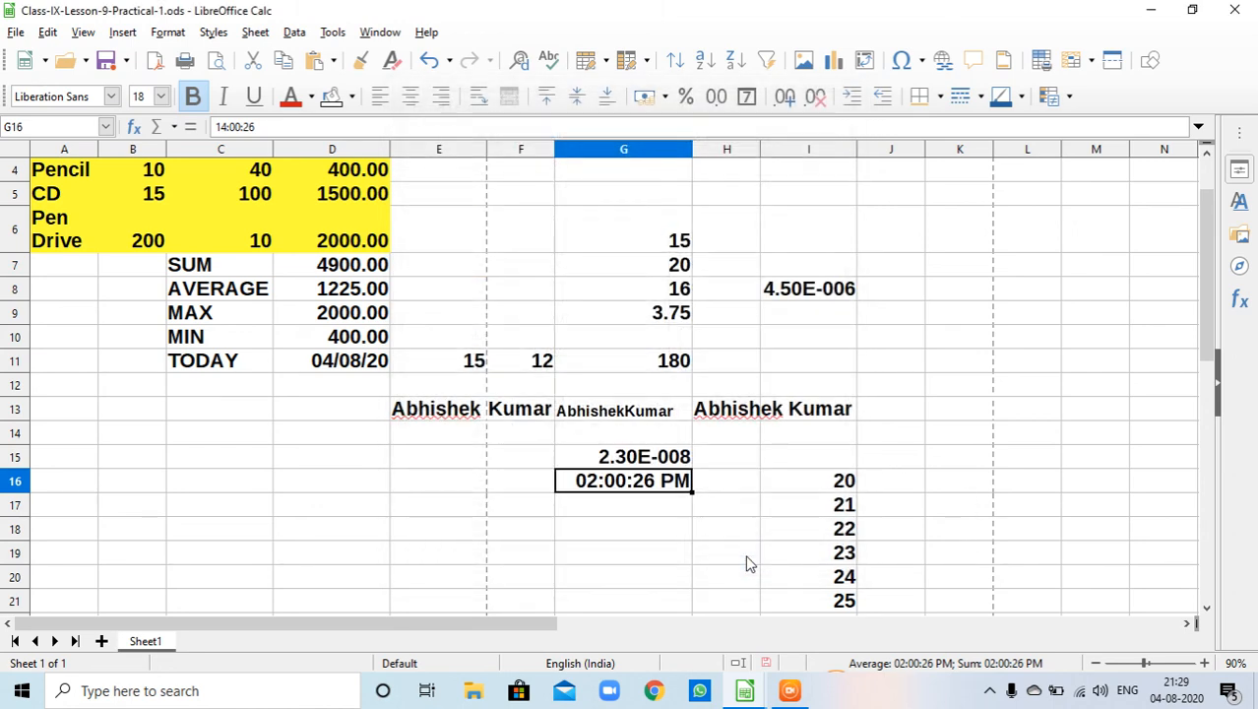
- Apply the 24-hour 13:37:46 time format to cell G16
right_click(642, 487)
left_click(666, 463)
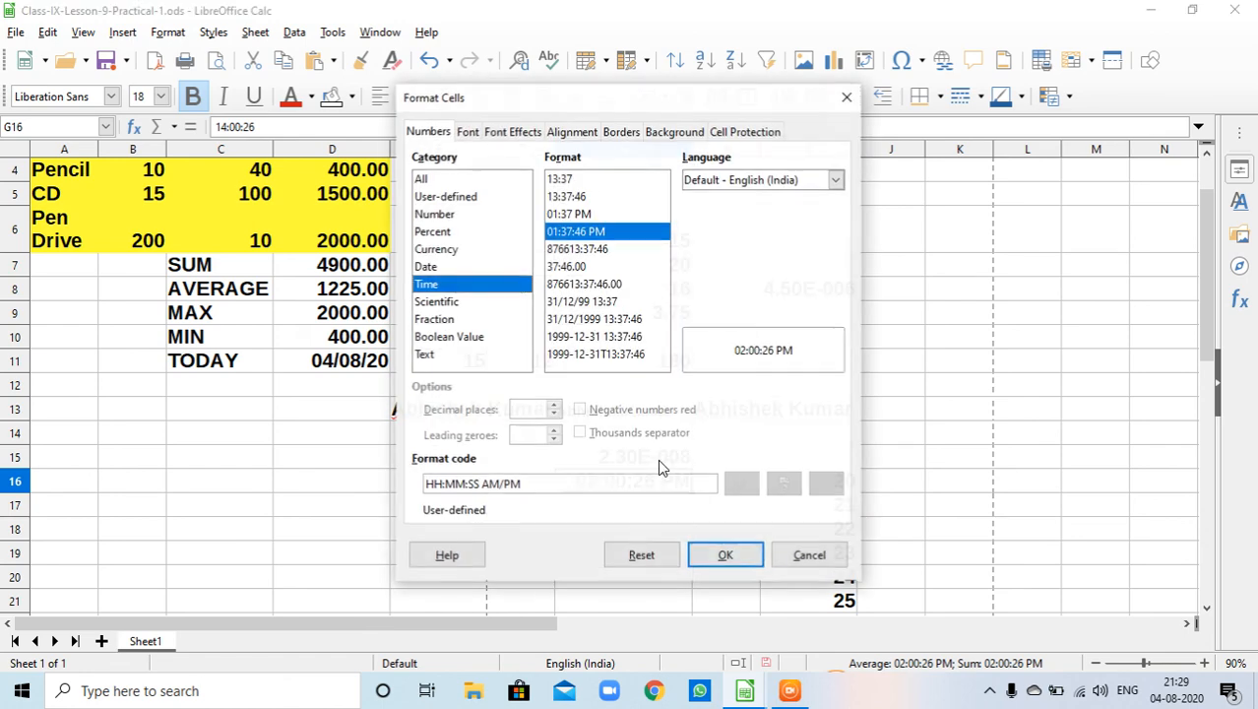
left_click(581, 214)
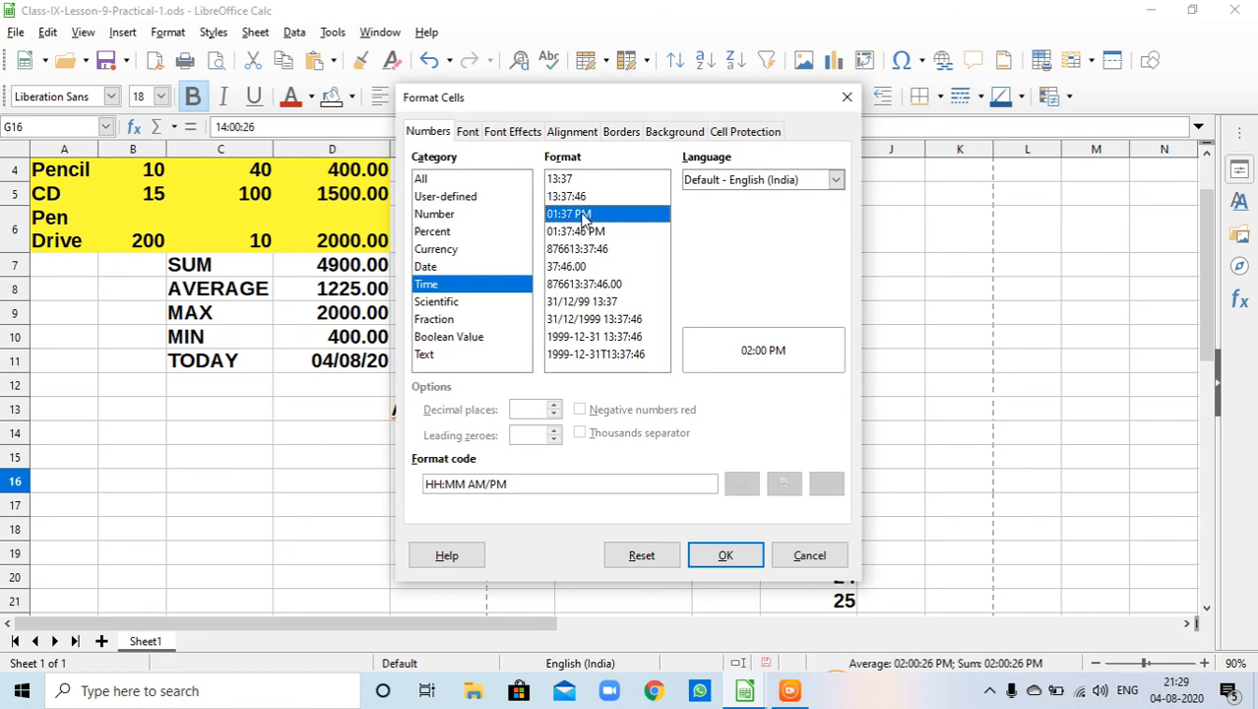
left_click(581, 197)
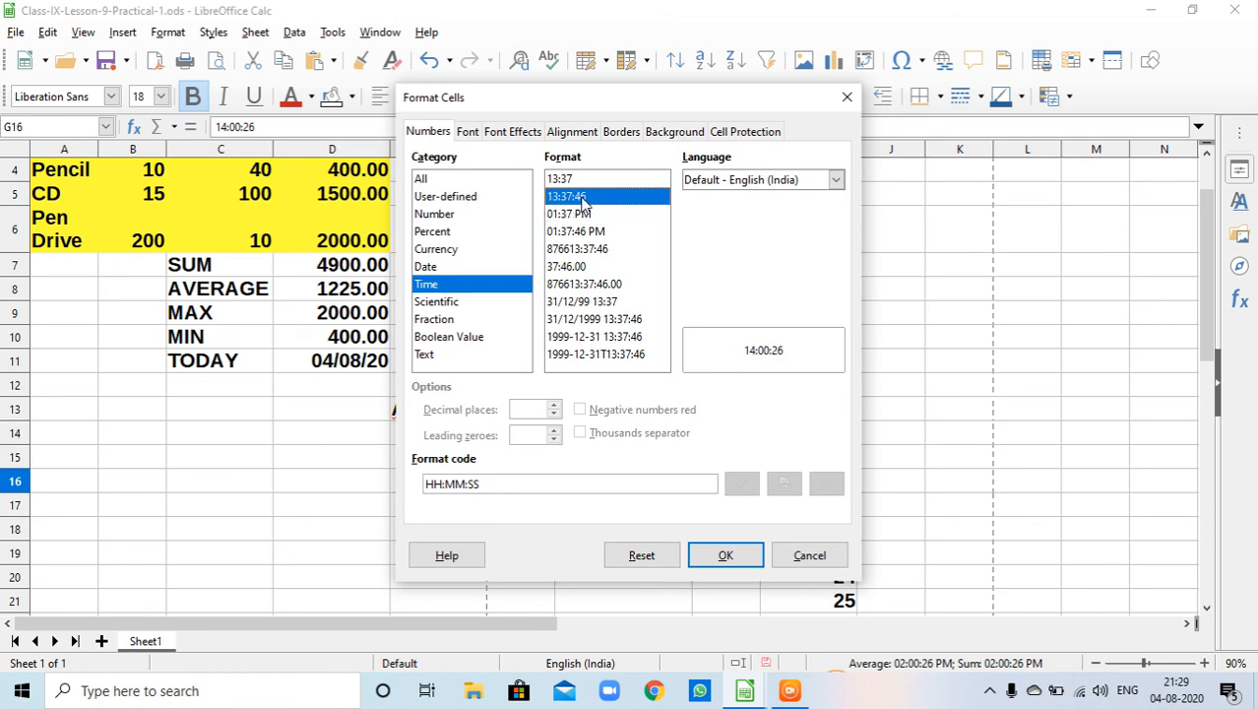
left_click(748, 559)
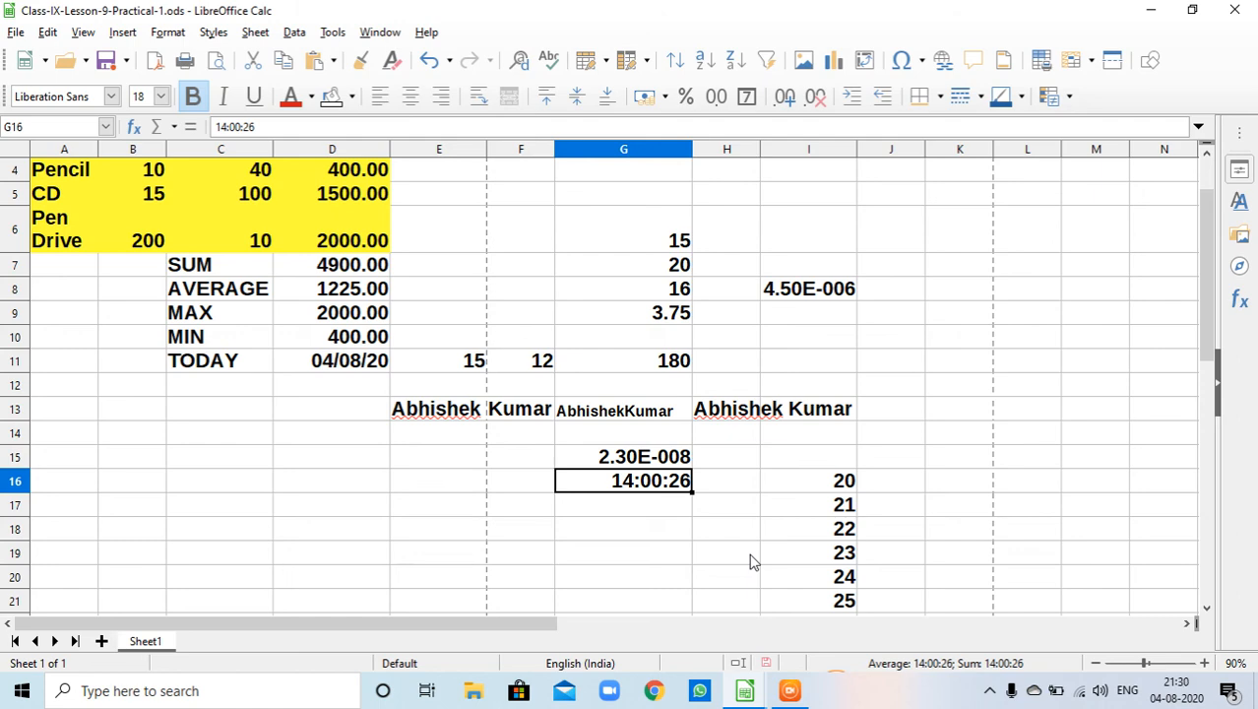
- Enter 10 and 11 in cells G18 and G19, then fill the number series down to G26
scroll(817, 536, "down", 3)
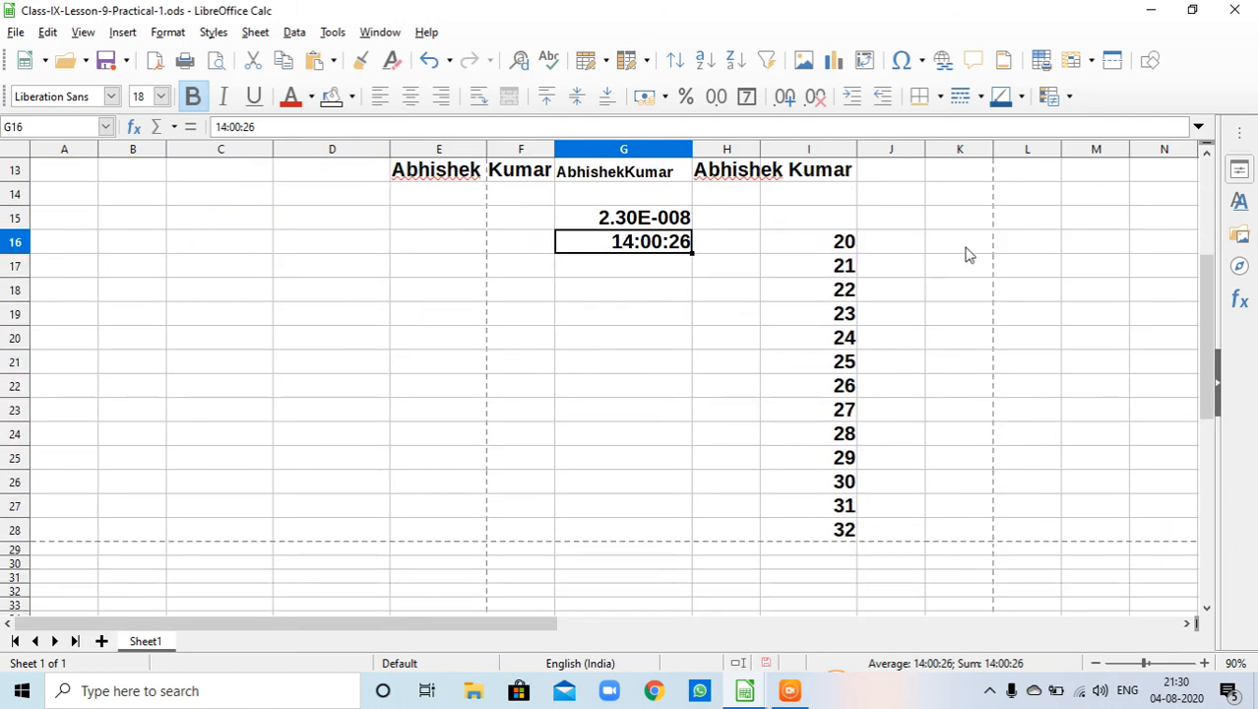
left_click(620, 296)
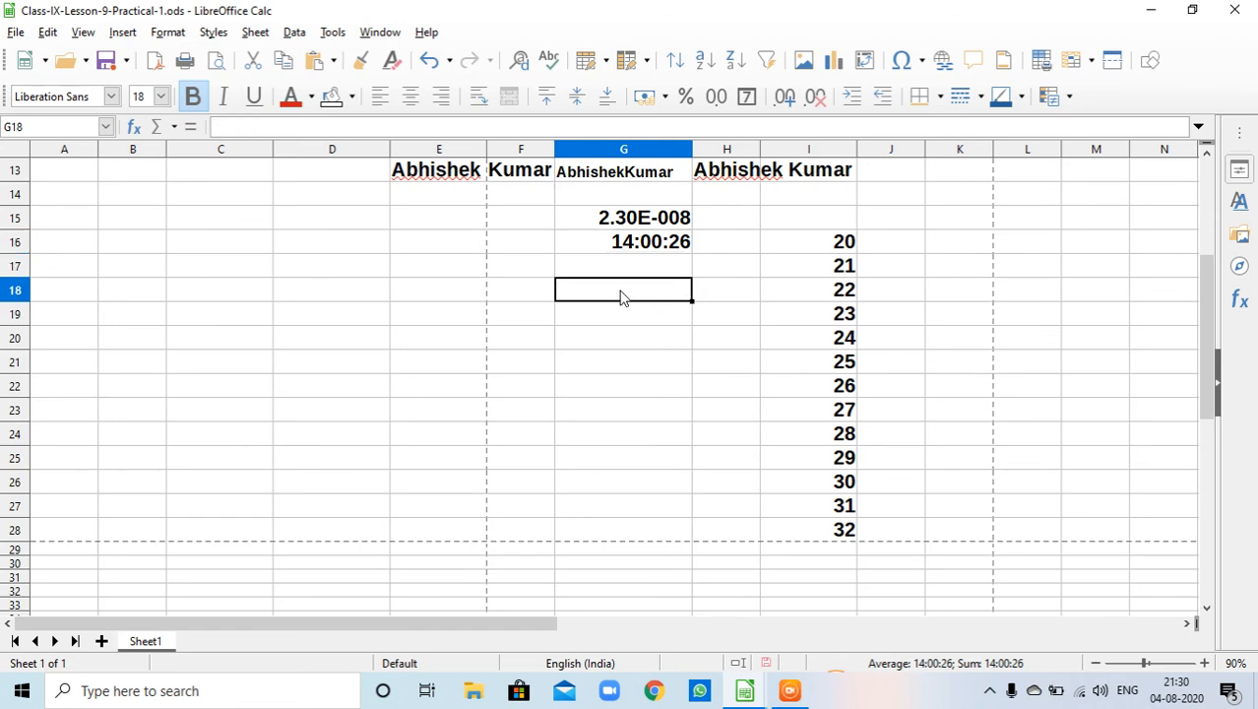
type("10")
key("Return")
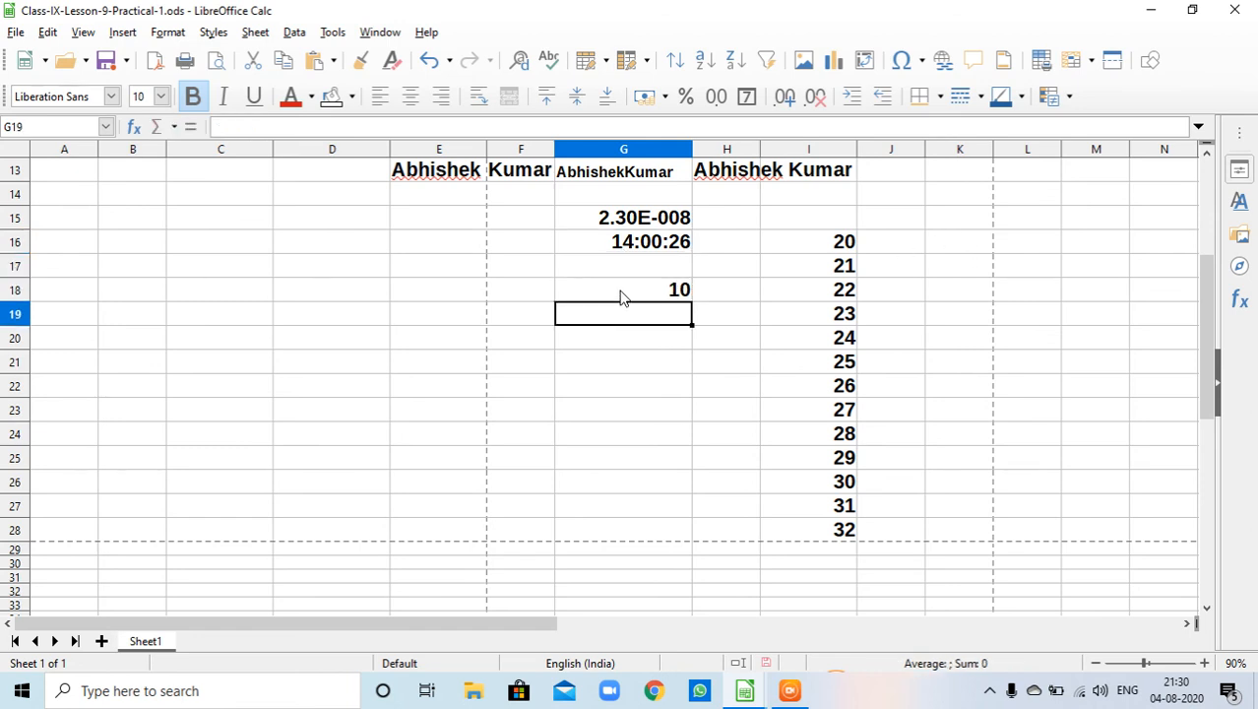
type("11")
key("Return")
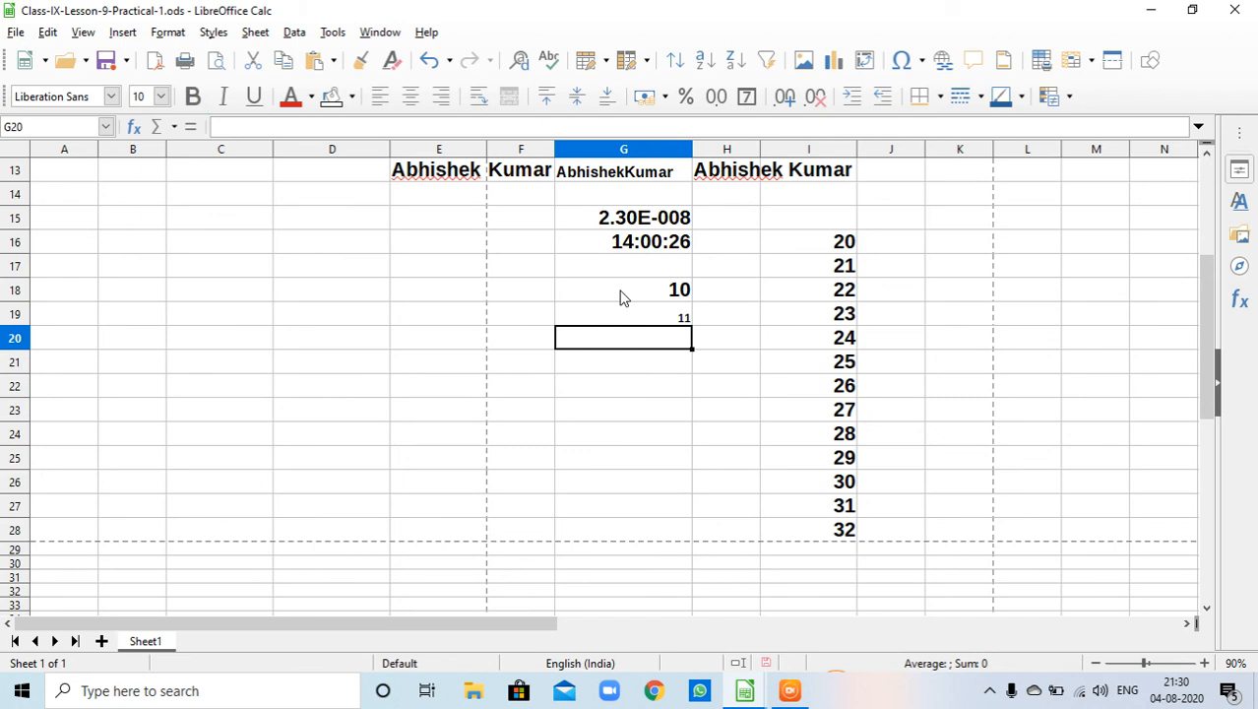
left_click(645, 290)
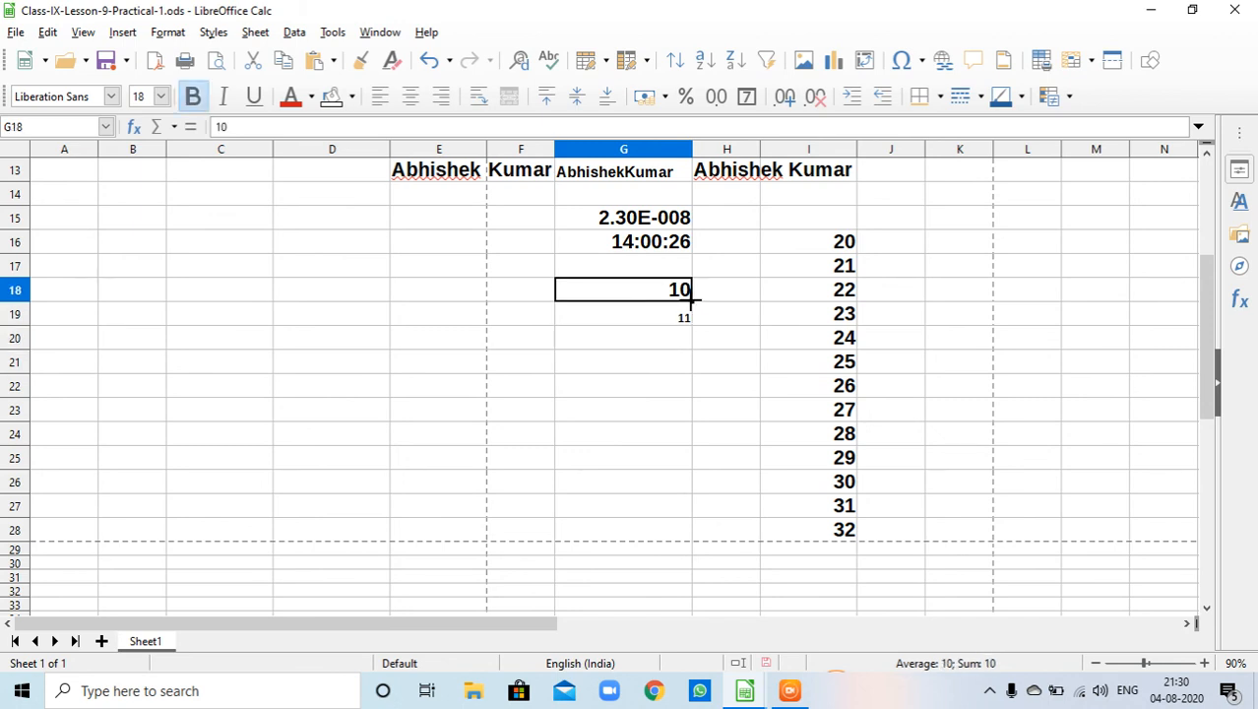
left_click_drag(691, 300, 700, 507)
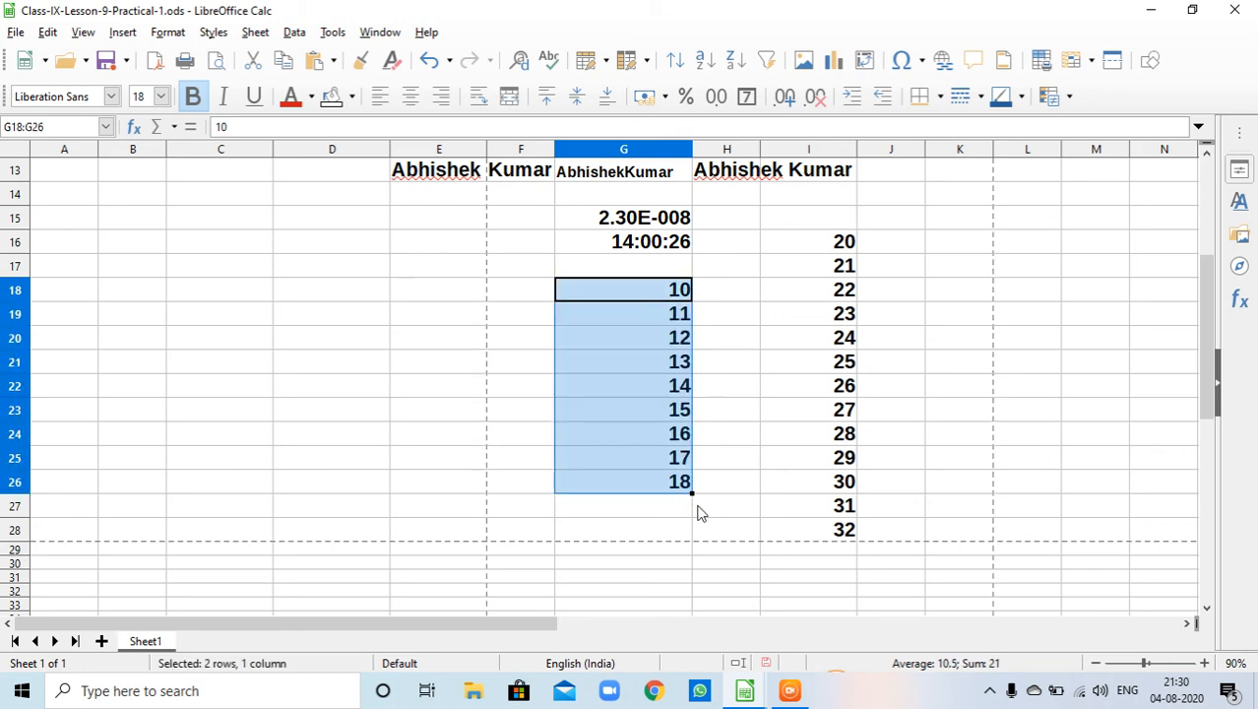